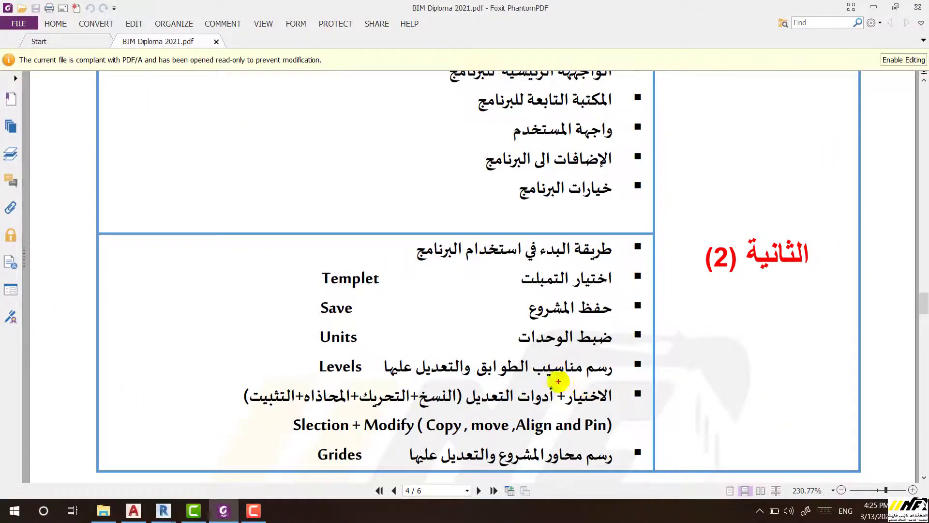
# Step: Underline the selection and editing tools item on the syllabus page of the PDF
pyautogui.moveTo(555, 380); pyautogui.dragTo(593, 400)
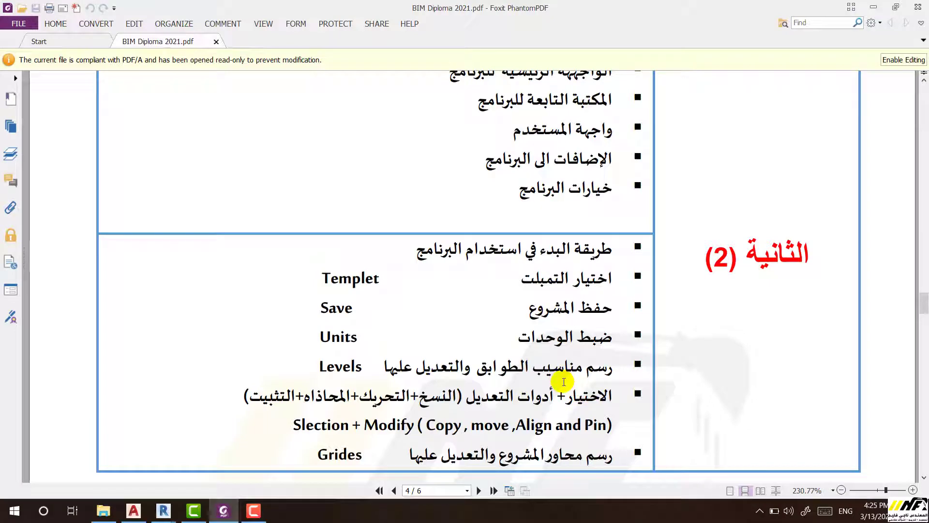
# Step: Switch to the Revit project and zoom around the 1-GROUN PLAN grids, beams and dimensions
pyautogui.click(162, 512)
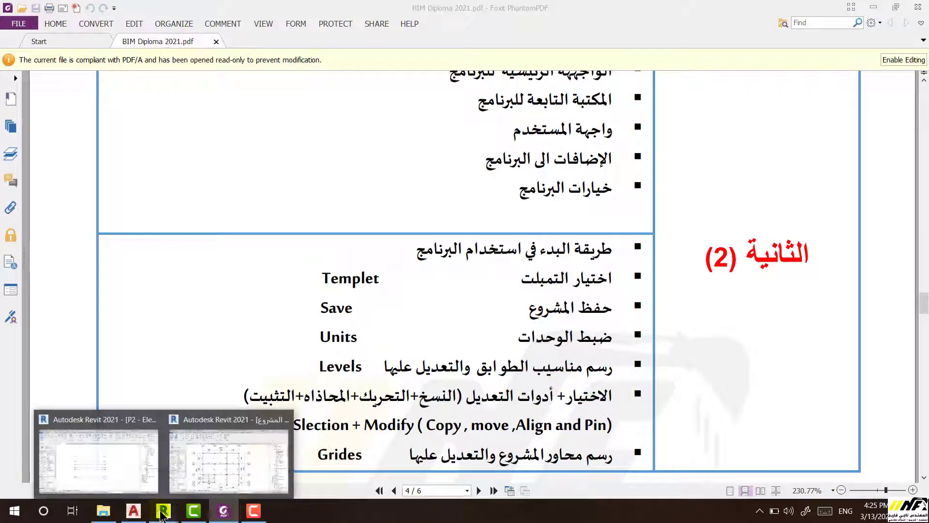
pyautogui.click(228, 452)
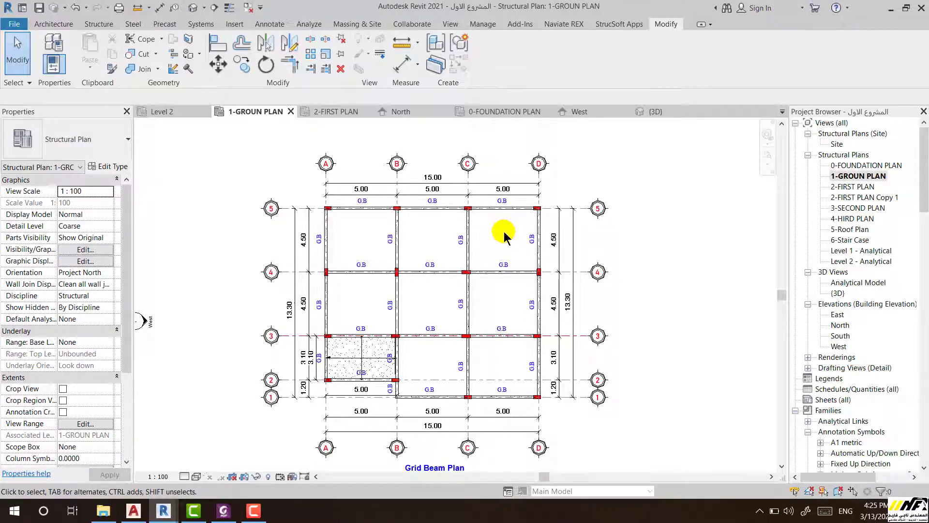
pyautogui.scroll(3, 394, 208)
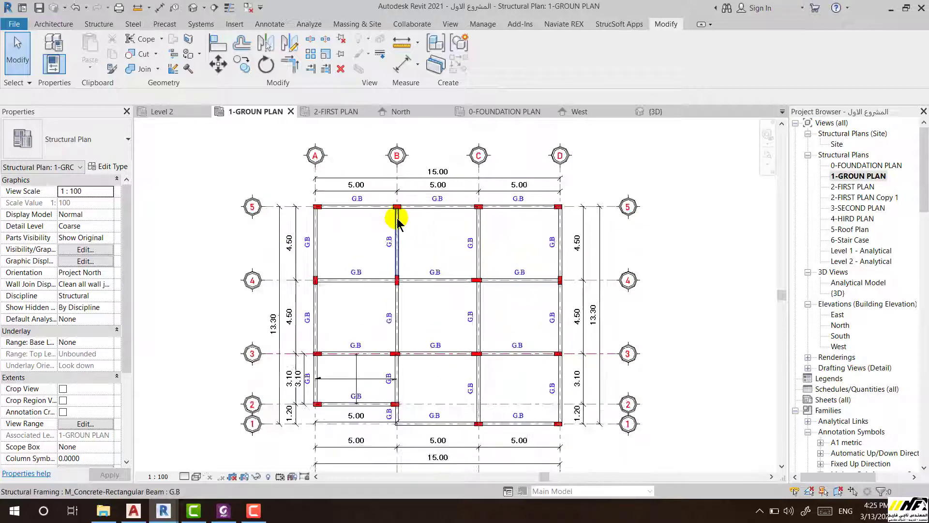
pyautogui.scroll(-2, 440, 255)
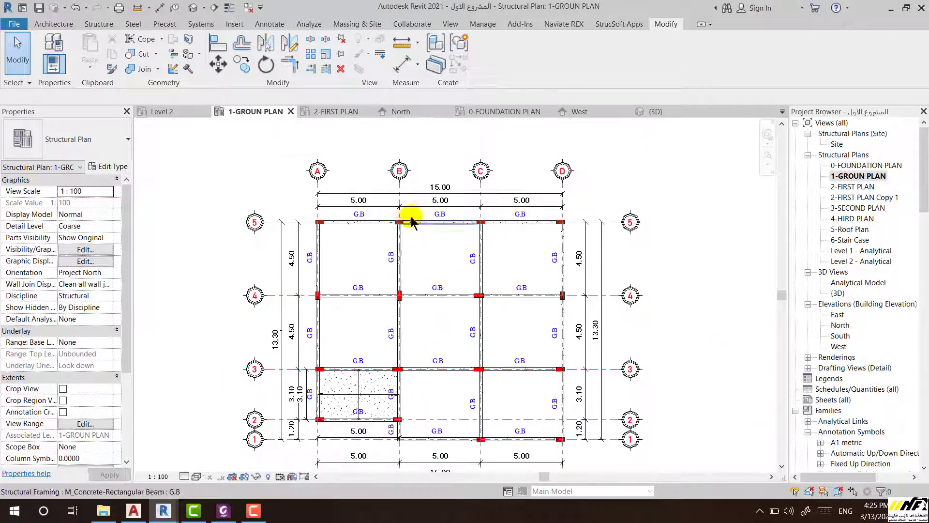
pyautogui.scroll(-1, 431, 215)
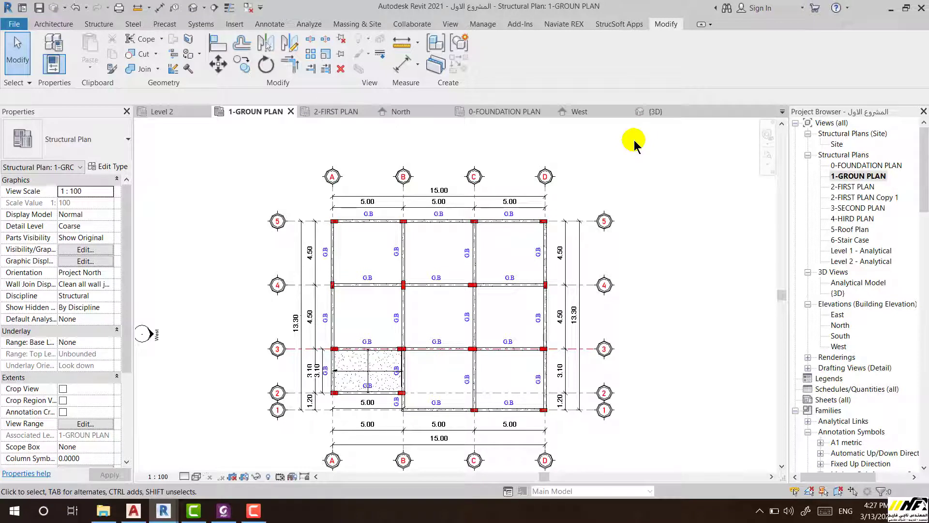
pyautogui.moveTo(634, 140); pyautogui.dragTo(586, 196)
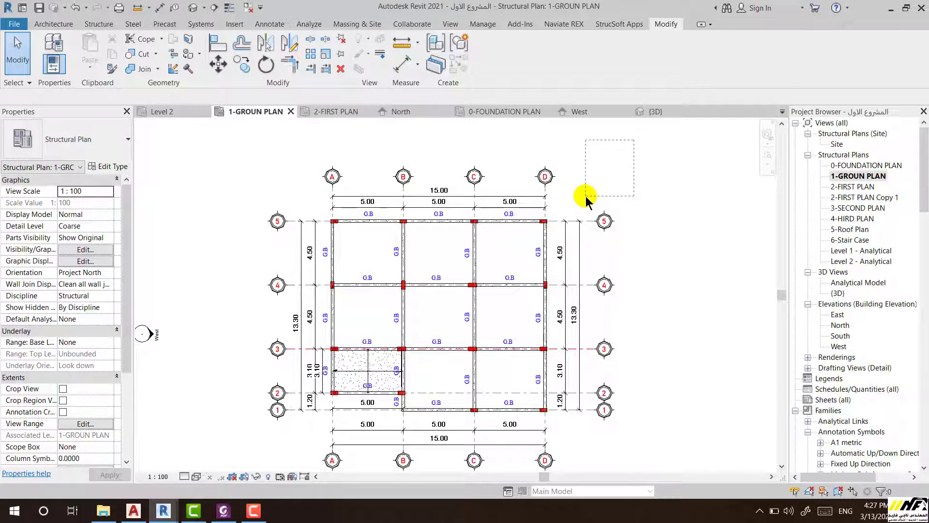
pyautogui.moveTo(585, 196); pyautogui.dragTo(537, 255)
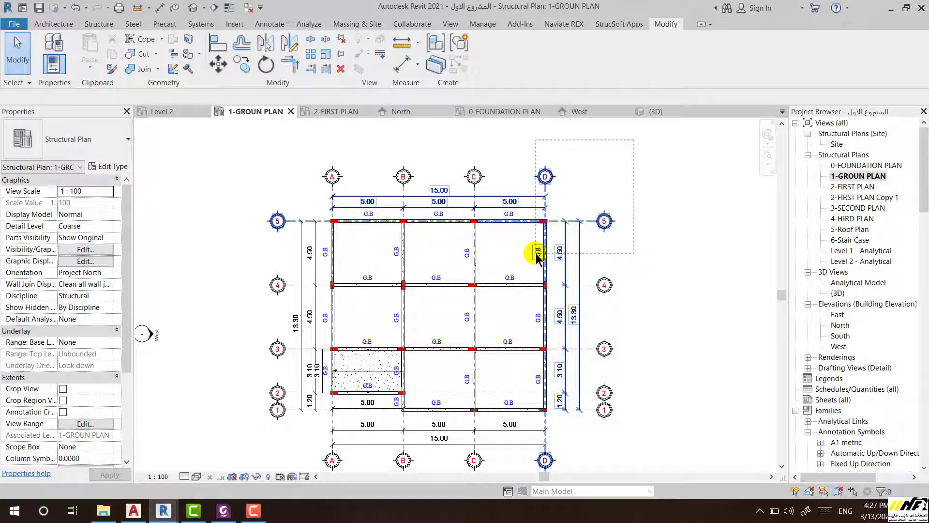
pyautogui.moveTo(537, 255)
pyautogui.mouseDown()
pyautogui.moveTo(521, 270)
pyautogui.moveTo(521, 262)
pyautogui.mouseUp()
pyautogui.moveTo(521, 260)
pyautogui.mouseDown()
pyautogui.moveTo(479, 253)
pyautogui.moveTo(473, 269)
pyautogui.moveTo(443, 285)
pyautogui.moveTo(460, 298)
pyautogui.moveTo(339, 416)
pyautogui.mouseUp()
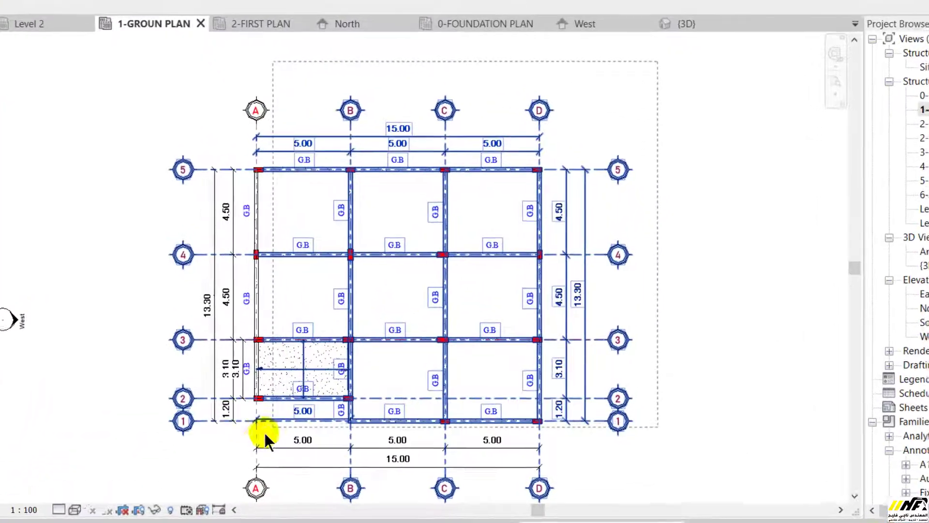
pyautogui.moveTo(263, 431); pyautogui.dragTo(229, 421)
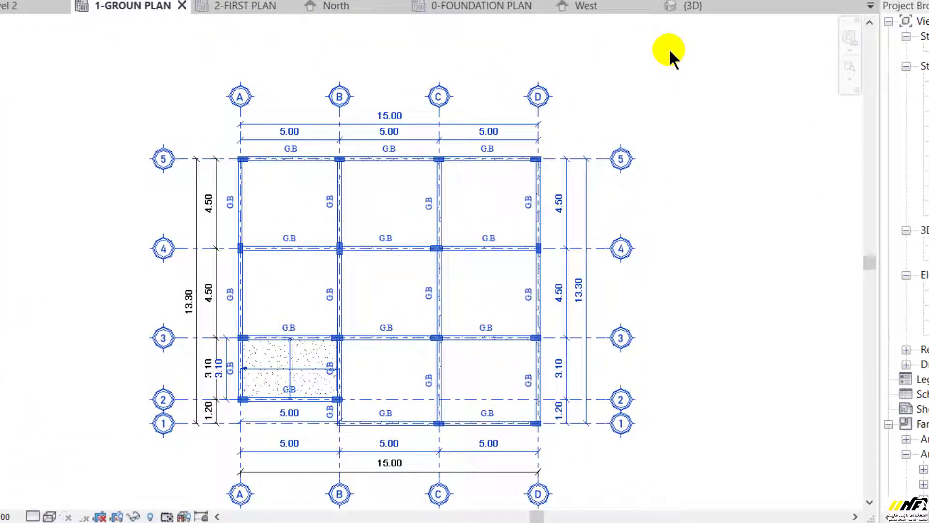
pyautogui.click(671, 52)
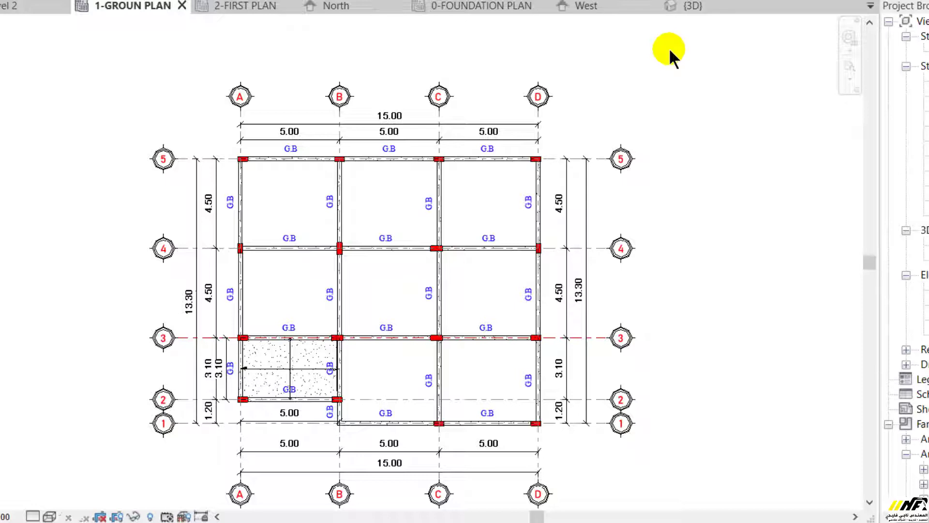
pyautogui.moveTo(669, 48)
pyautogui.mouseDown()
pyautogui.moveTo(539, 202)
pyautogui.moveTo(246, 439)
pyautogui.moveTo(216, 453)
pyautogui.mouseUp()
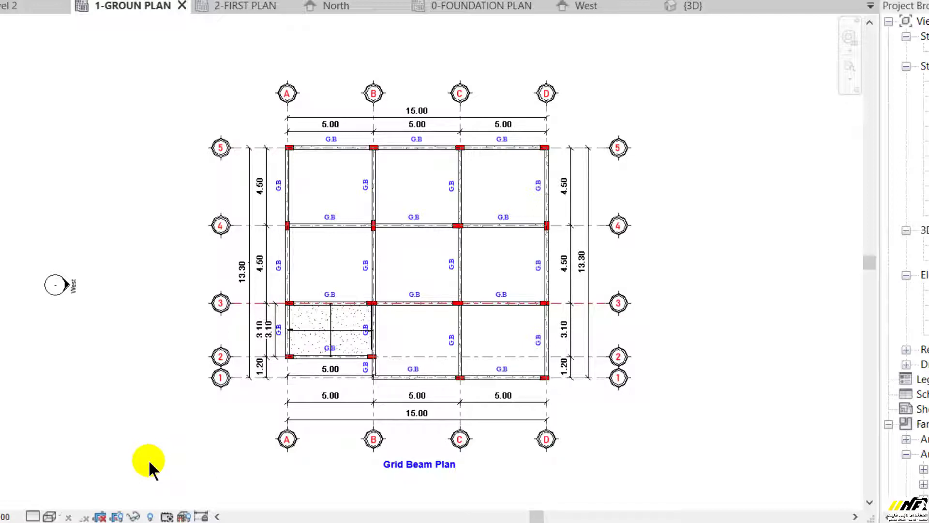
pyautogui.moveTo(149, 461); pyautogui.dragTo(276, 367)
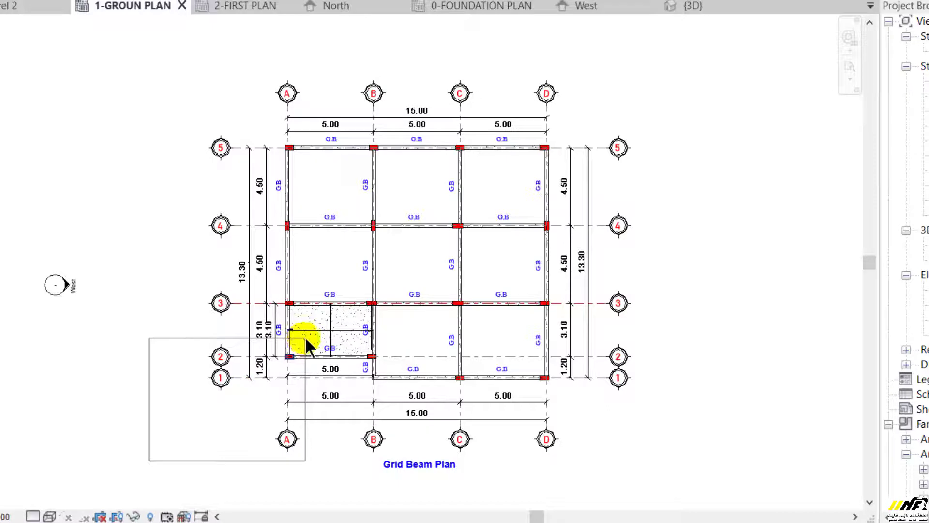
pyautogui.moveTo(278, 364)
pyautogui.mouseDown()
pyautogui.moveTo(402, 269)
pyautogui.moveTo(401, 324)
pyautogui.moveTo(423, 331)
pyautogui.moveTo(424, 273)
pyautogui.moveTo(400, 257)
pyautogui.moveTo(393, 233)
pyautogui.mouseUp()
pyautogui.scroll(1, 405, 271)
pyautogui.scroll(2, 405, 271)
pyautogui.scroll(1, 405, 271)
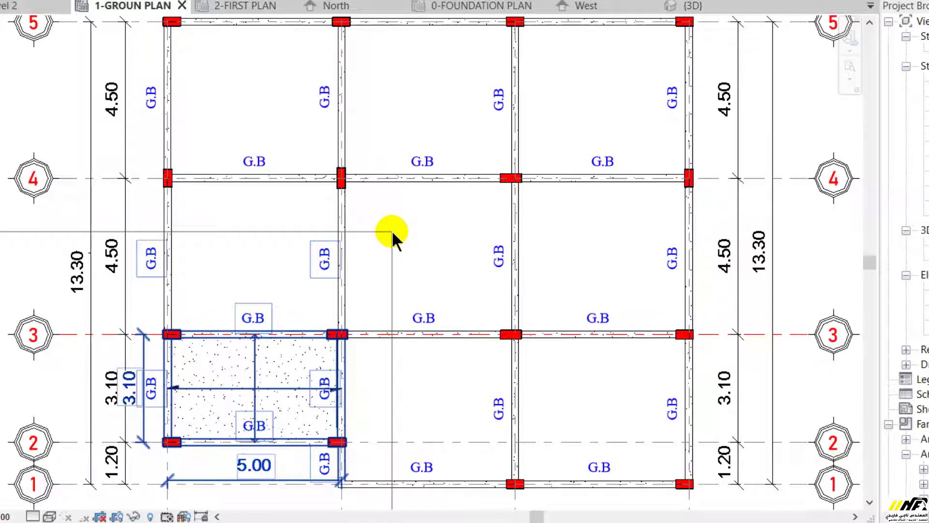
pyautogui.scroll(-3, 391, 231)
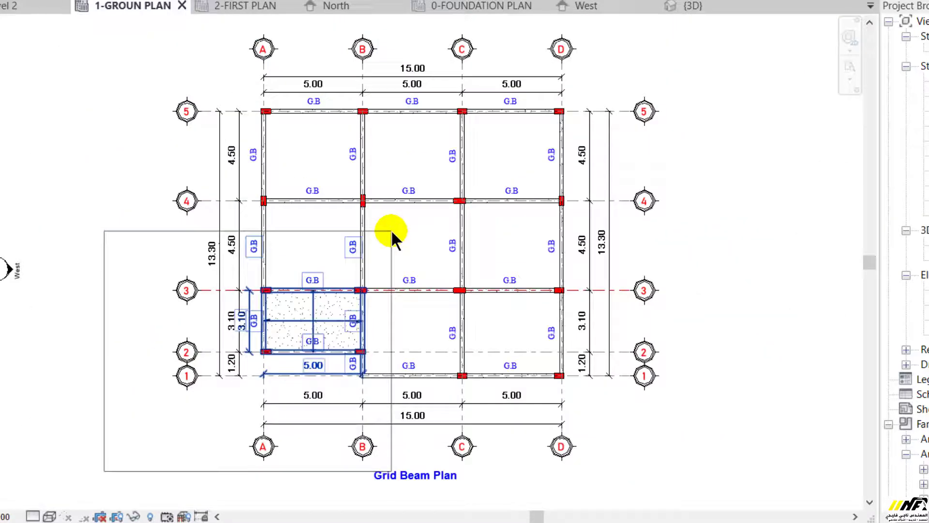
pyautogui.moveTo(391, 229); pyautogui.dragTo(406, 216)
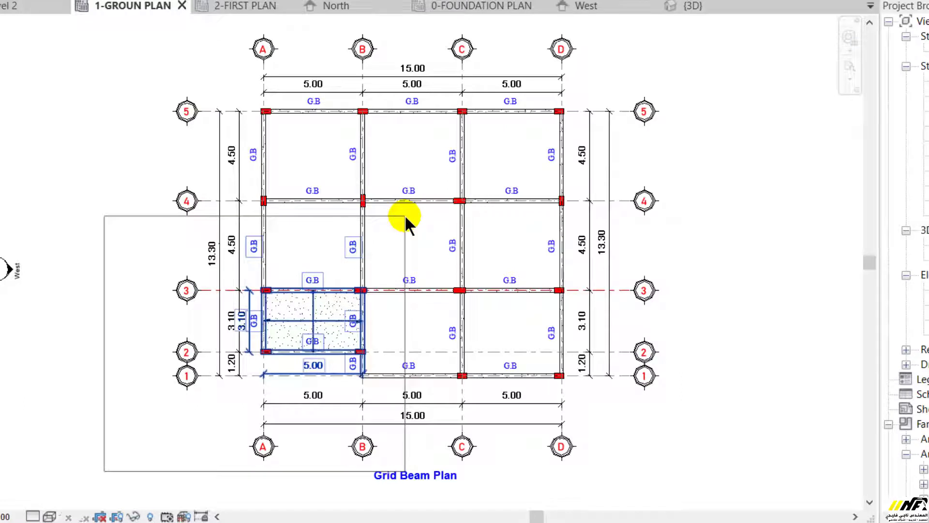
pyautogui.moveTo(405, 214); pyautogui.dragTo(405, 214)
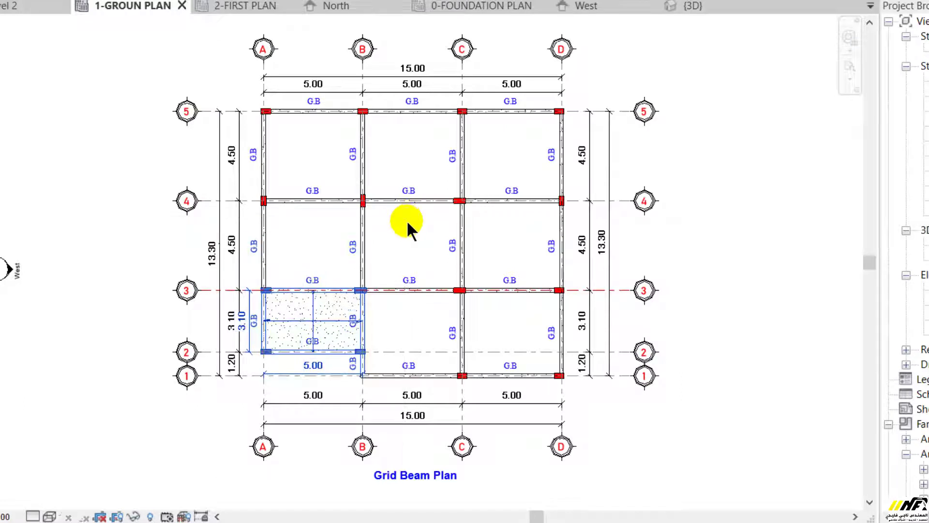
pyautogui.click(508, 245)
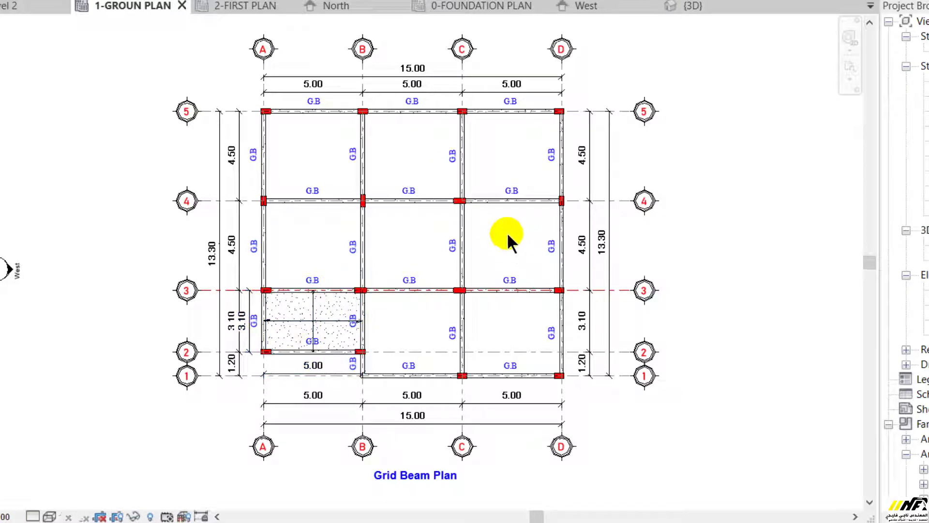
# Step: Try selecting the grid 5 C–D beam, its G.B tag and top dimension, then clear
pyautogui.scroll(2, 479, 68)
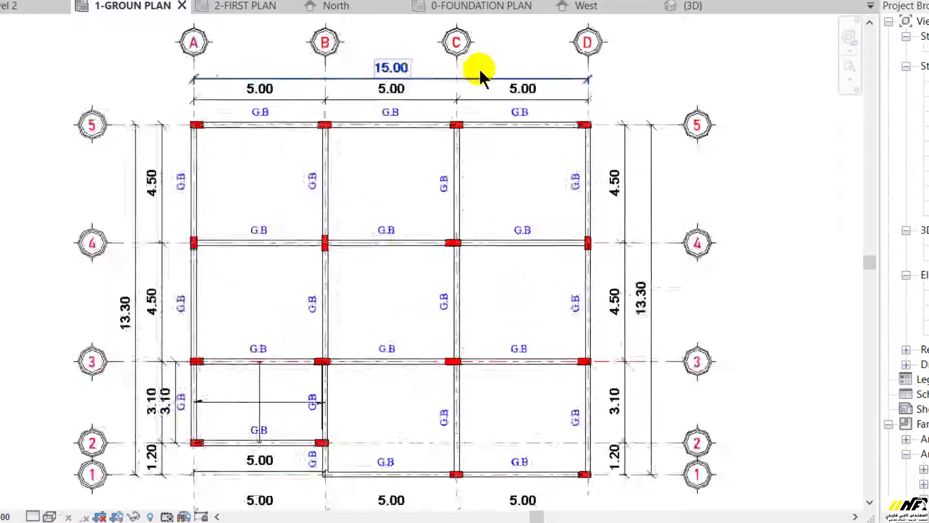
pyautogui.scroll(2, 520, 118)
pyautogui.scroll(2, 521, 119)
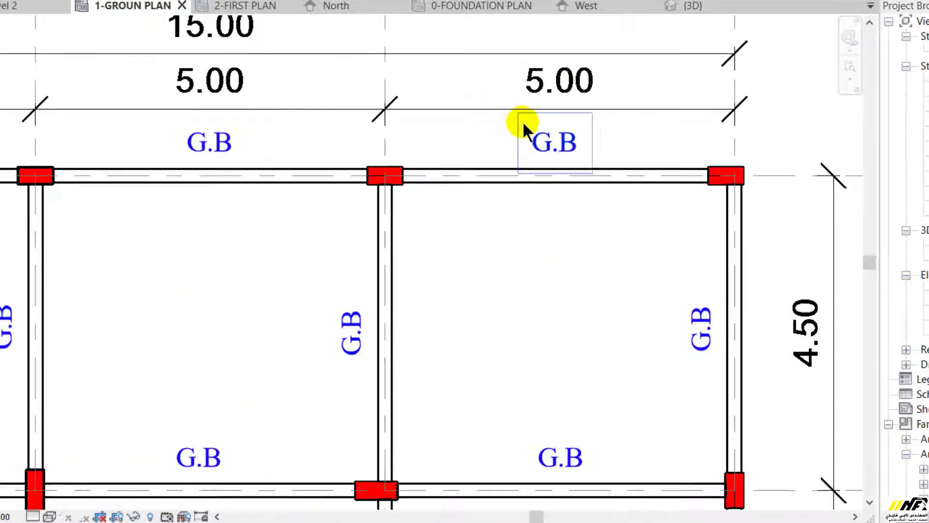
pyautogui.click(504, 177)
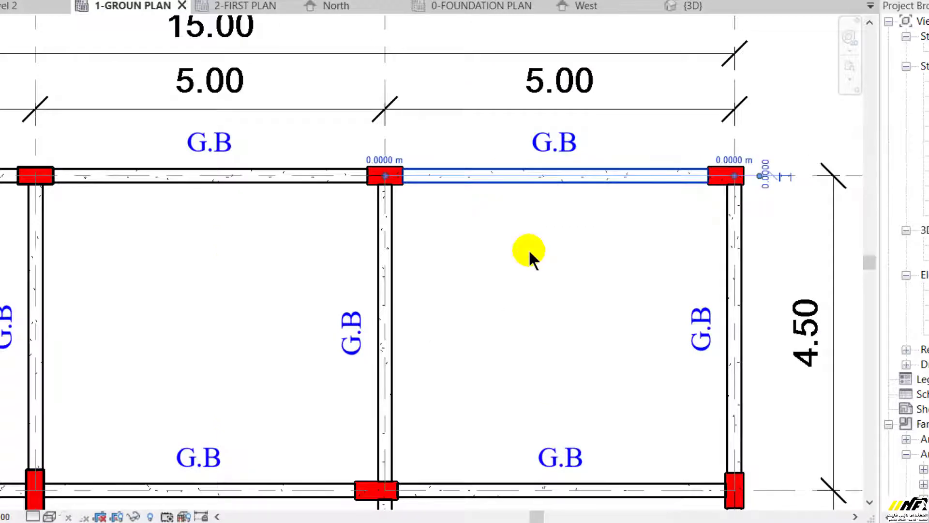
pyautogui.click(557, 142)
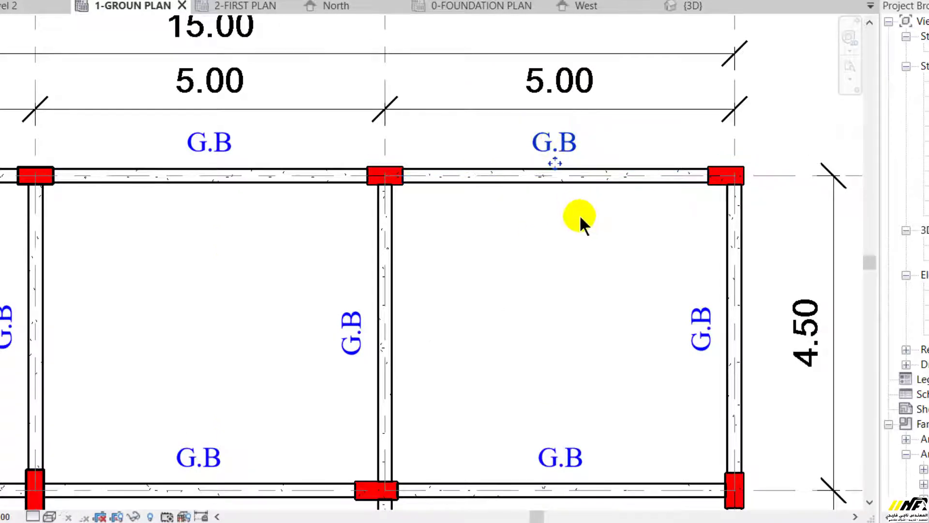
pyautogui.click(518, 109)
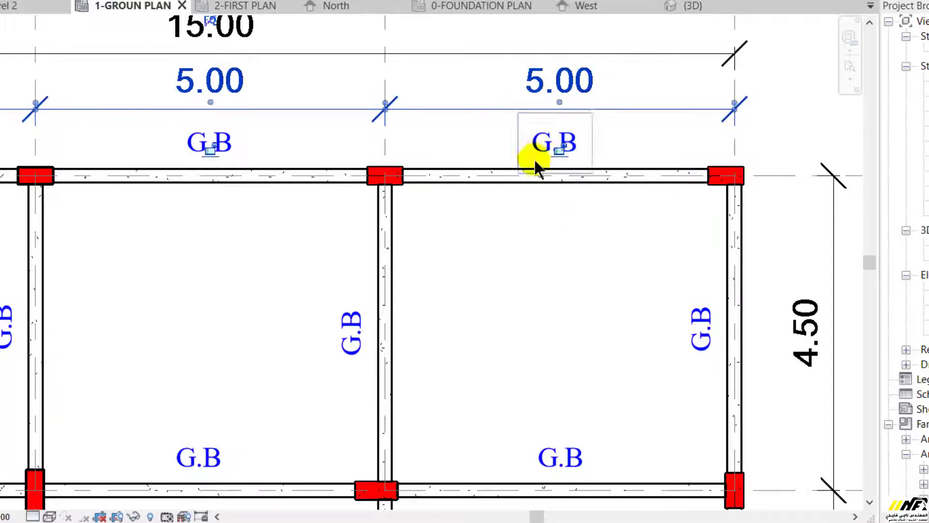
pyautogui.scroll(-3, 546, 203)
pyautogui.press('Escape')
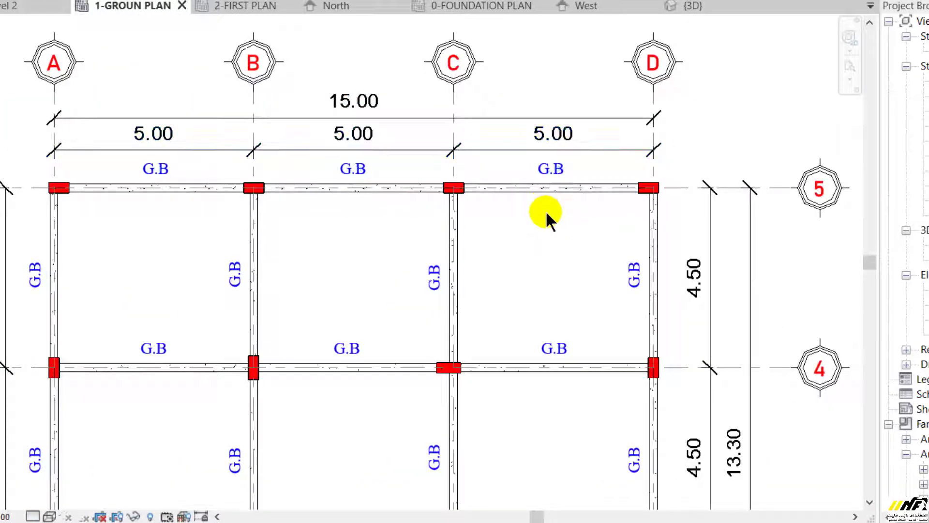
pyautogui.scroll(2, 545, 213)
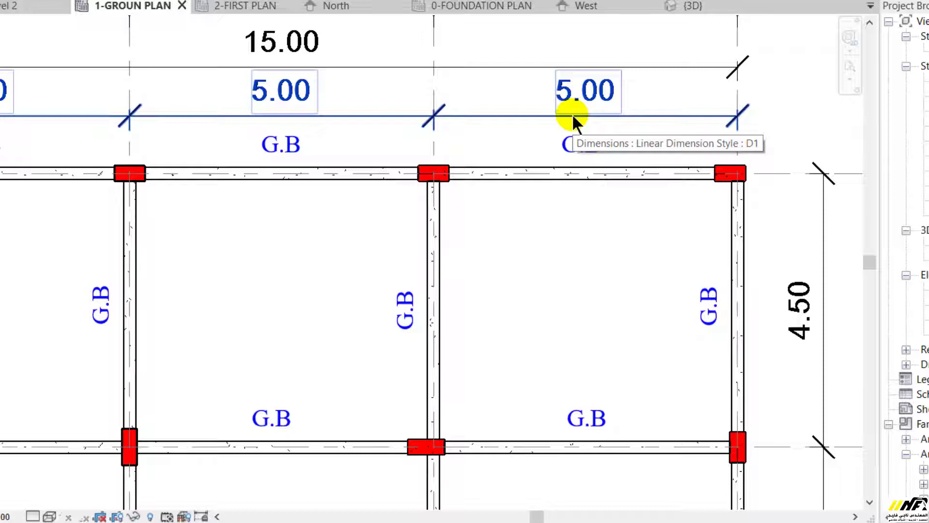
# Step: Select the C–D beam's G.B tag plus the 15.00 dimension and top-right beam
pyautogui.click(576, 182)
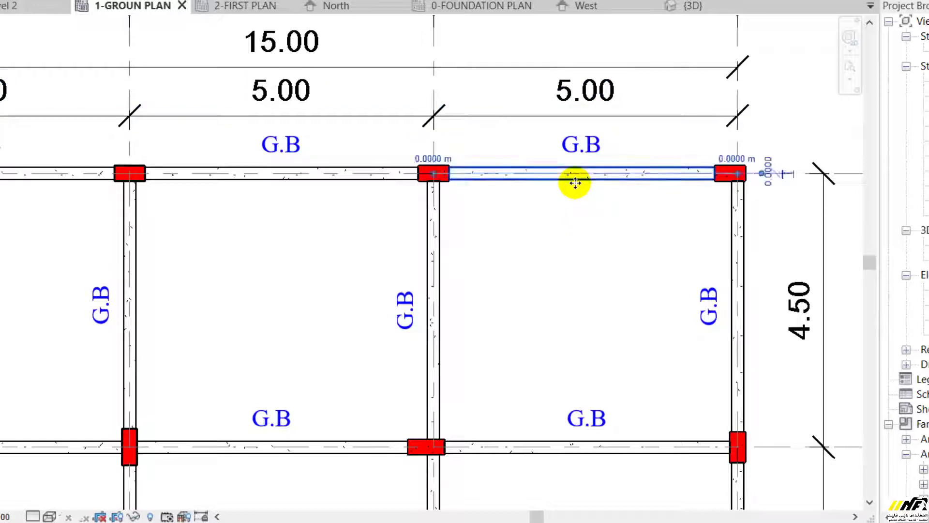
pyautogui.click(581, 152)
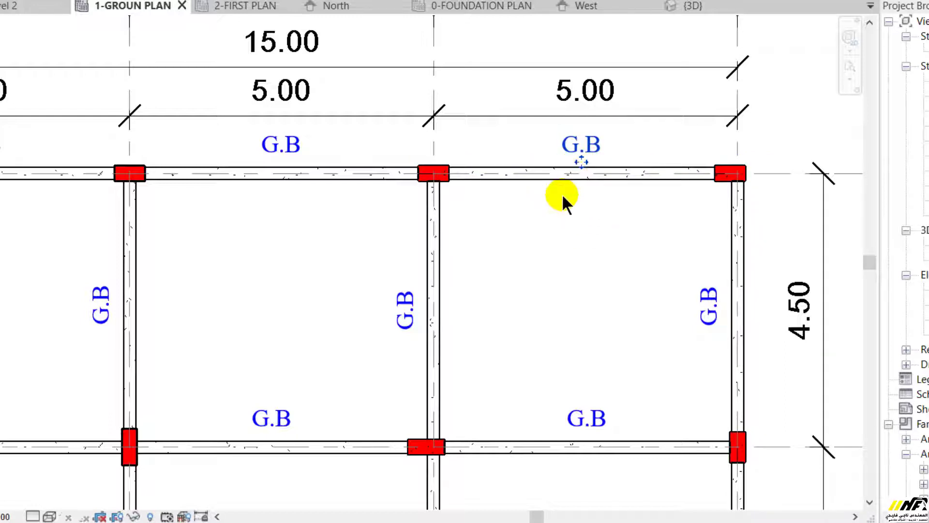
pyautogui.click(562, 194)
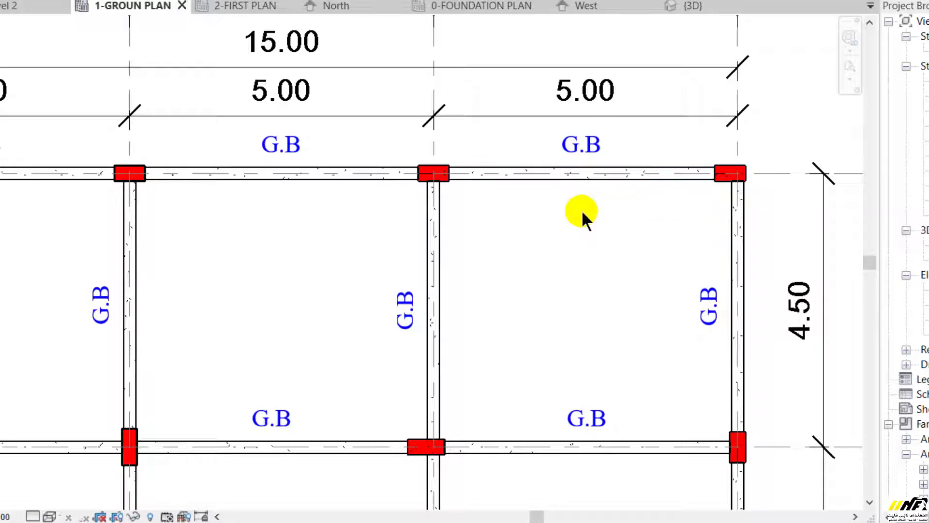
pyautogui.click(568, 184)
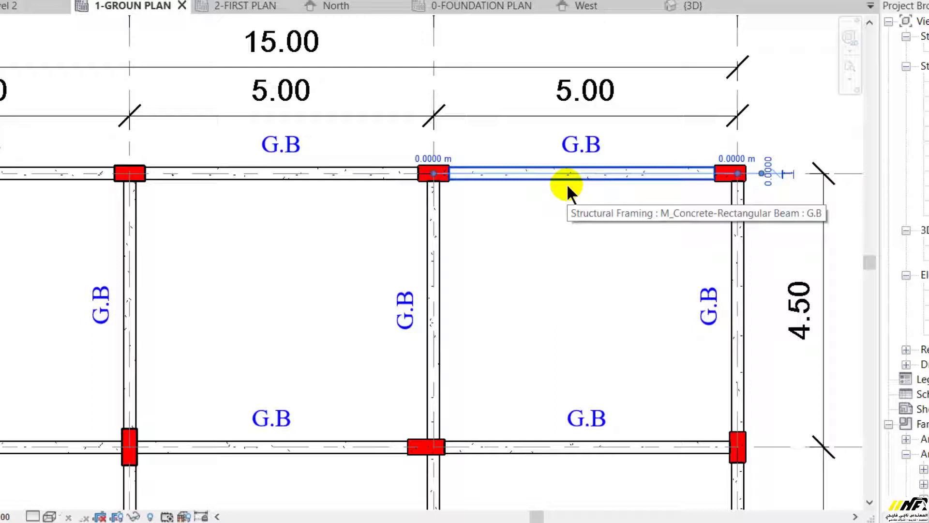
pyautogui.click(588, 146)
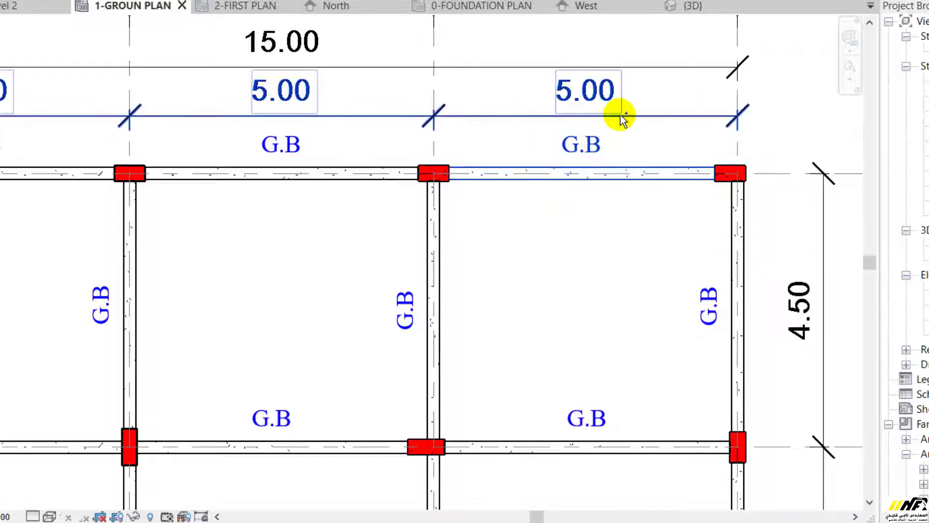
pyautogui.keyDown('ctrl'); pyautogui.click(356, 71); pyautogui.keyUp('ctrl')
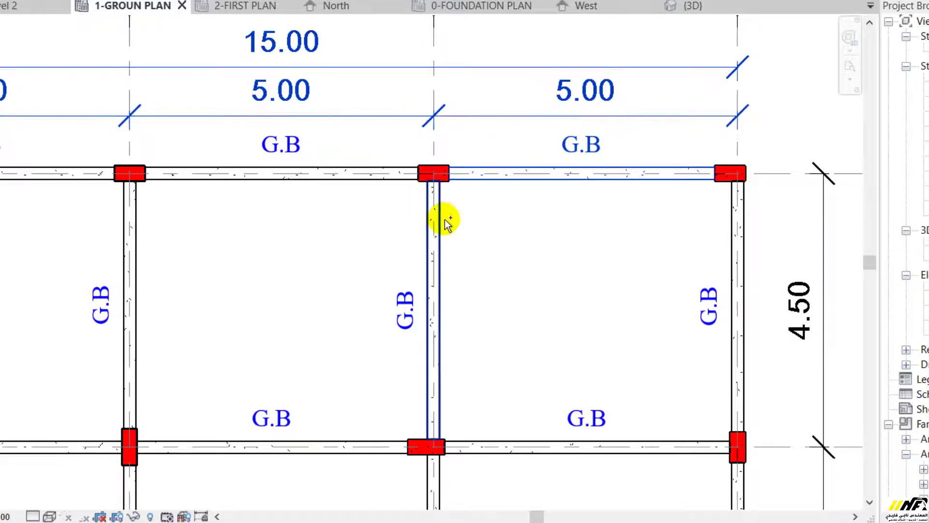
pyautogui.keyDown('ctrl'); pyautogui.click(431, 167); pyautogui.keyUp('ctrl')
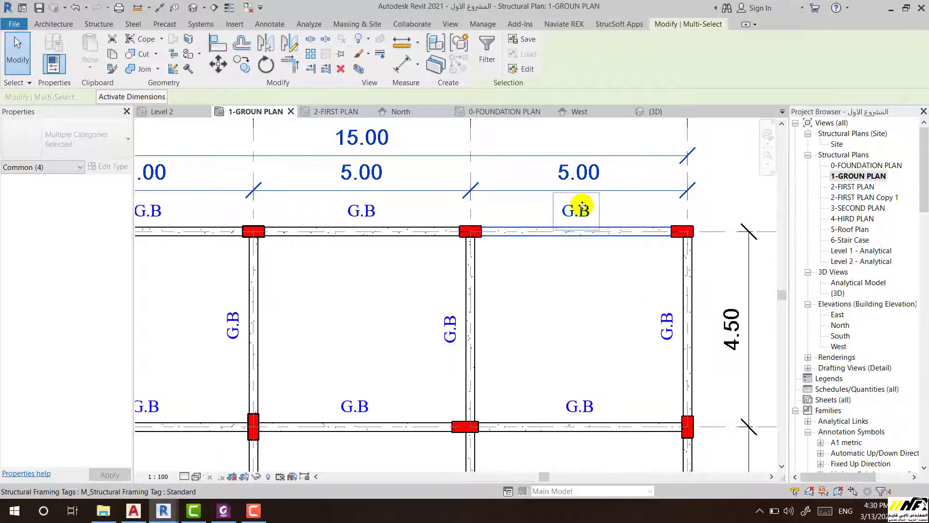
# Step: Zoom around the plan and test-select the top 5.00 chain with the 15.00 dimension
pyautogui.click(607, 366)
pyautogui.scroll(-5, 608, 367)
pyautogui.scroll(3, 478, 204)
pyautogui.scroll(1, 468, 188)
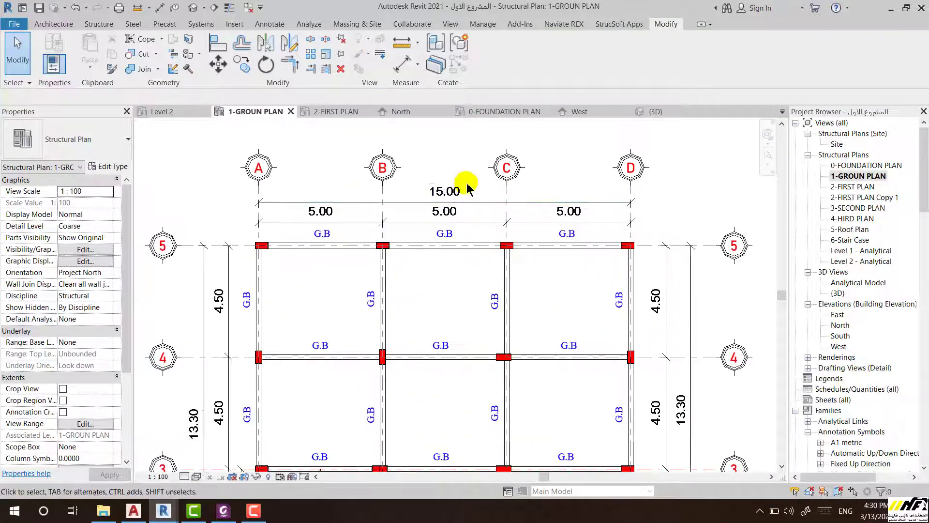
pyautogui.scroll(-1, 446, 170)
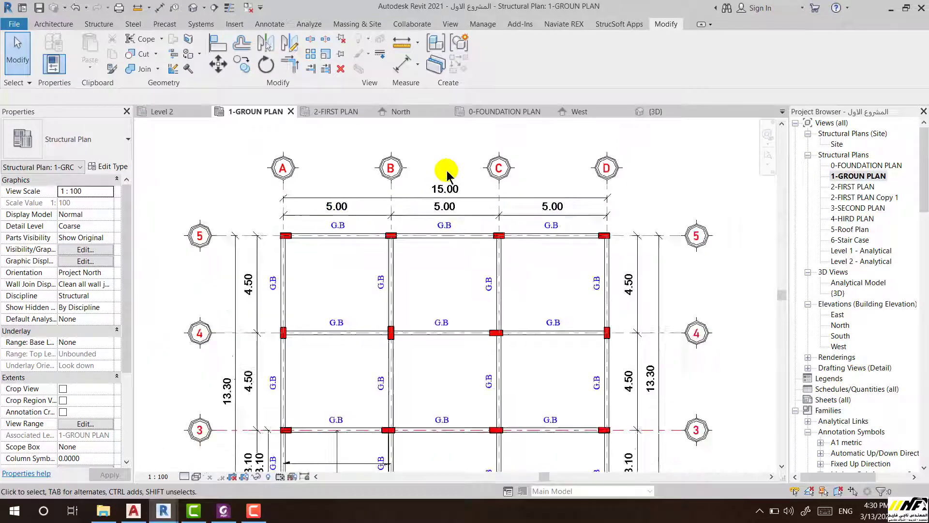
pyautogui.scroll(-2, 446, 171)
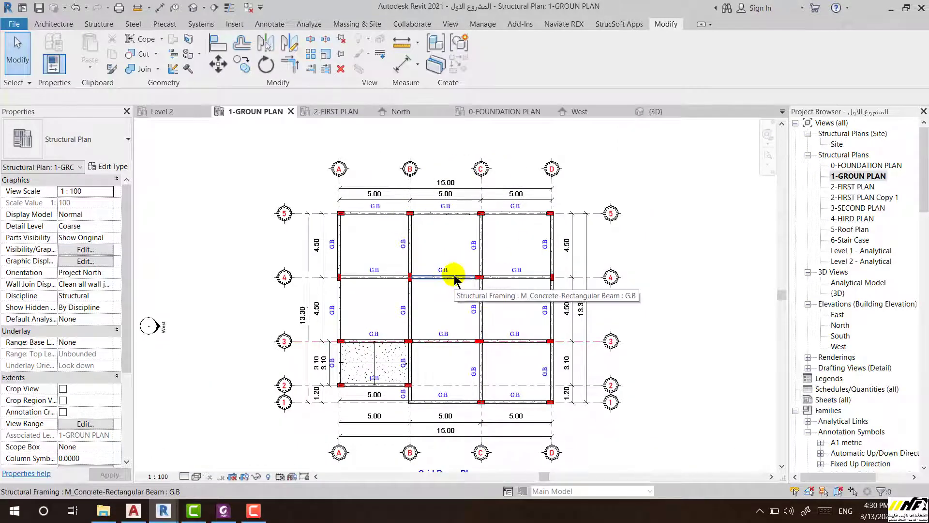
pyautogui.scroll(1, 453, 185)
pyautogui.scroll(2, 453, 185)
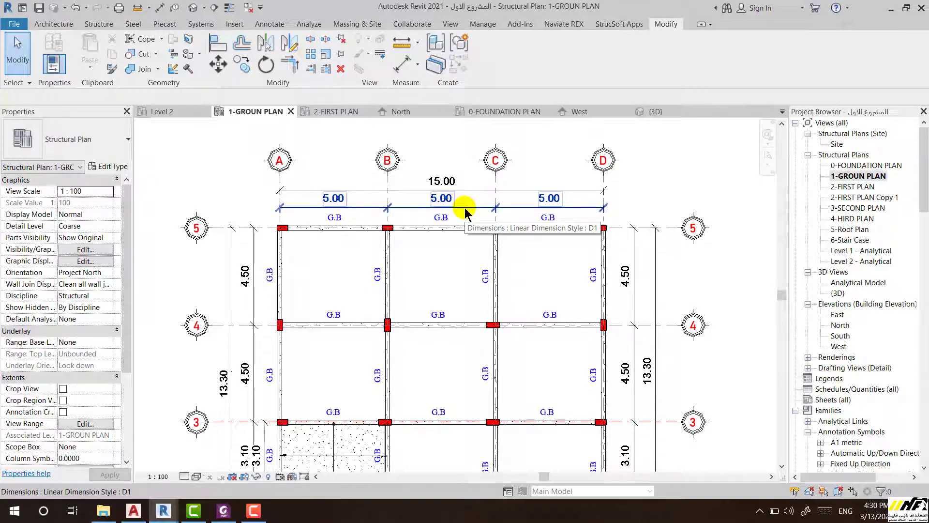
pyautogui.click(465, 207)
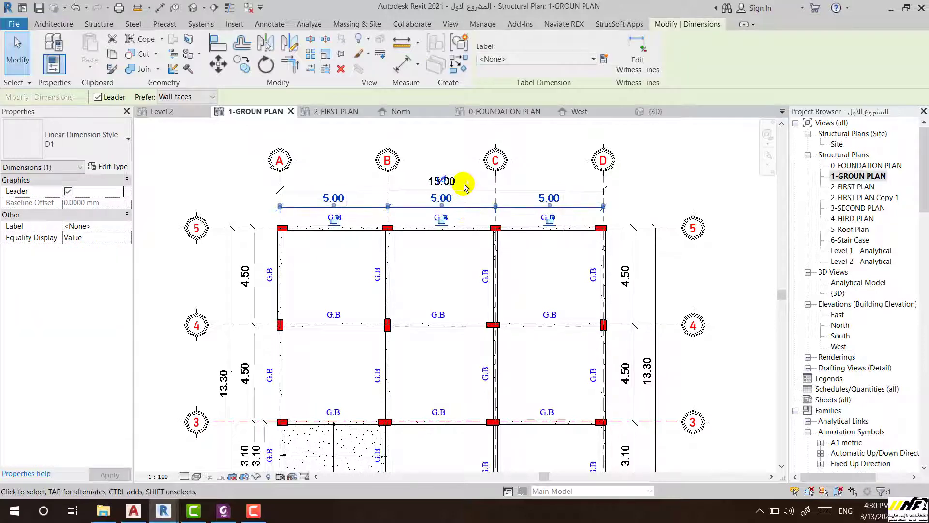
pyautogui.keyDown('ctrl'); pyautogui.click(464, 184); pyautogui.keyUp('ctrl')
pyautogui.click(346, 266)
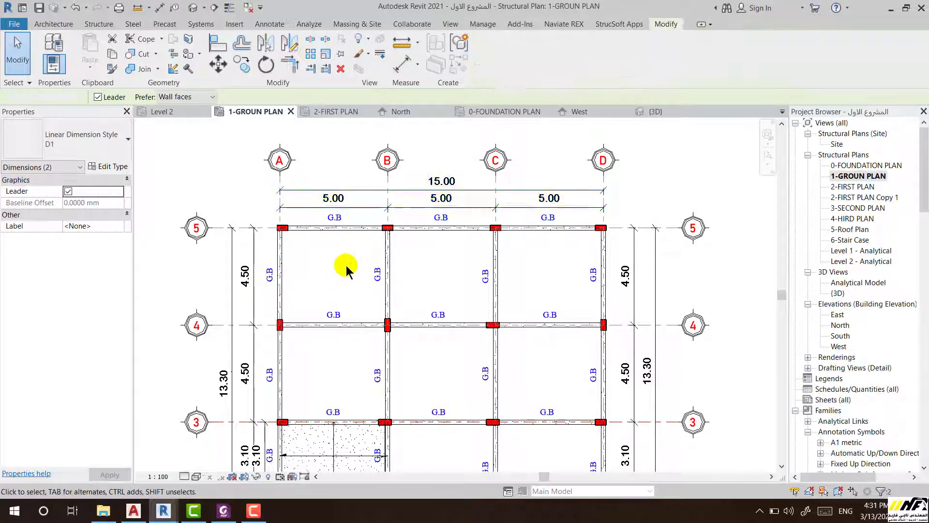
# Step: Inspect the 5.00 chain and left 13.30 dimension, ending with the top 5.00 chain selected
pyautogui.scroll(-2, 492, 161)
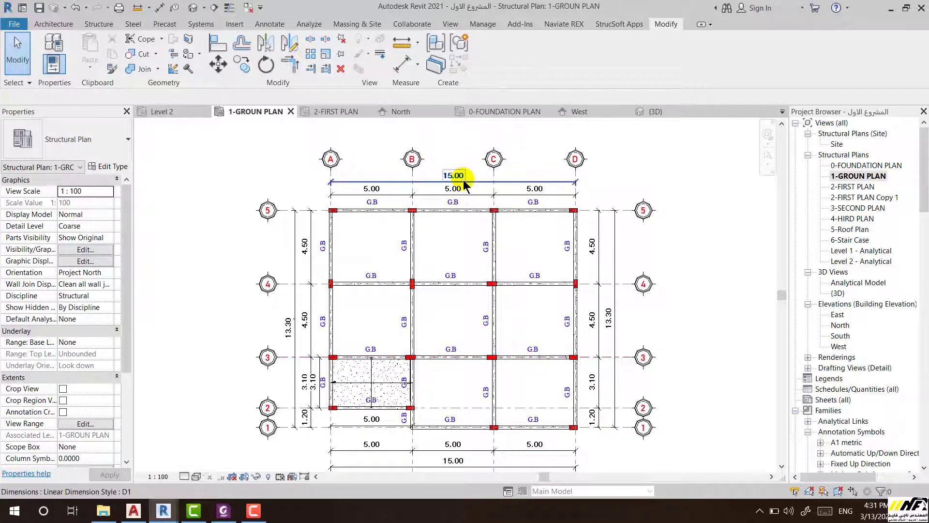
pyautogui.scroll(3, 467, 183)
pyautogui.click(465, 207)
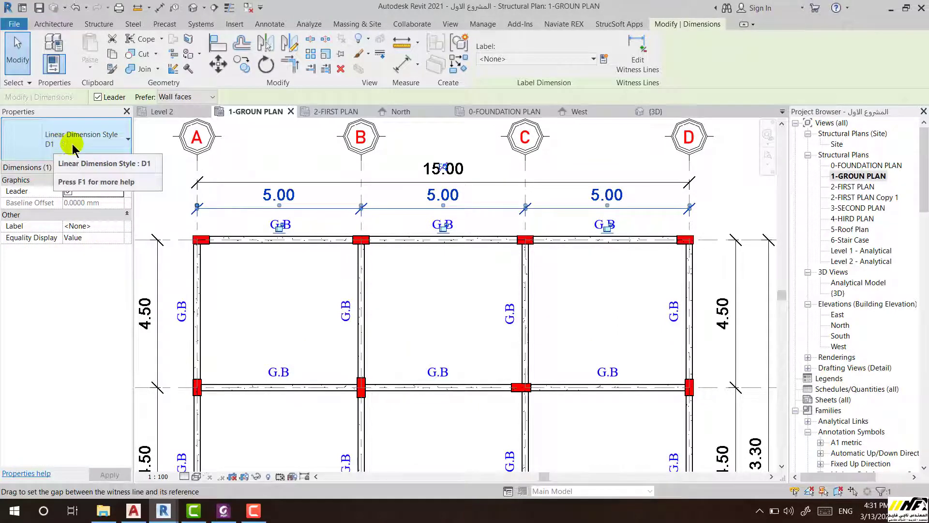
pyautogui.click(448, 291)
pyautogui.scroll(-2, 476, 208)
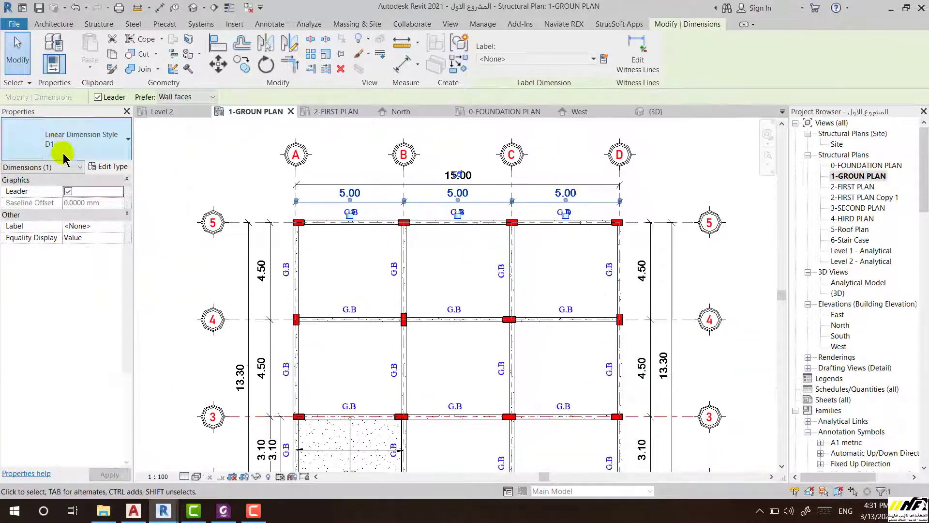
pyautogui.click(231, 297)
pyautogui.click(248, 301)
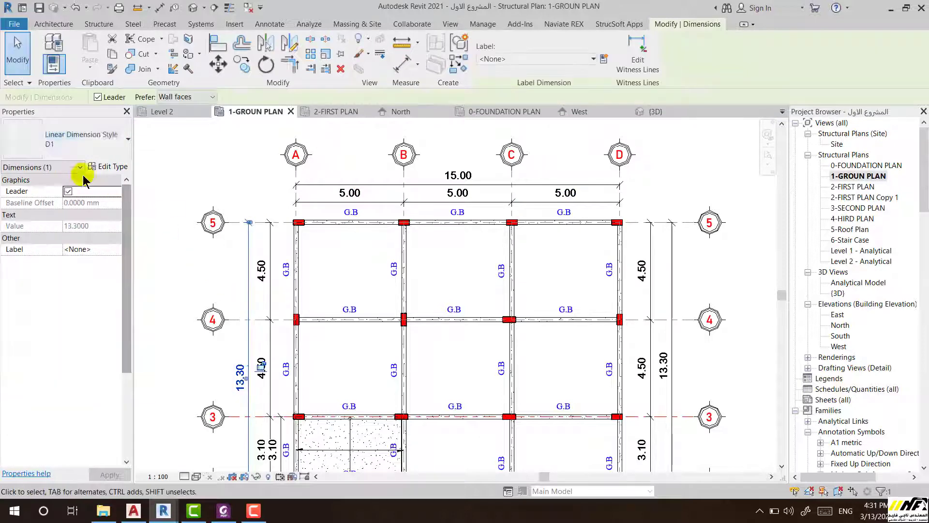
pyautogui.click(435, 268)
pyautogui.scroll(-2, 429, 239)
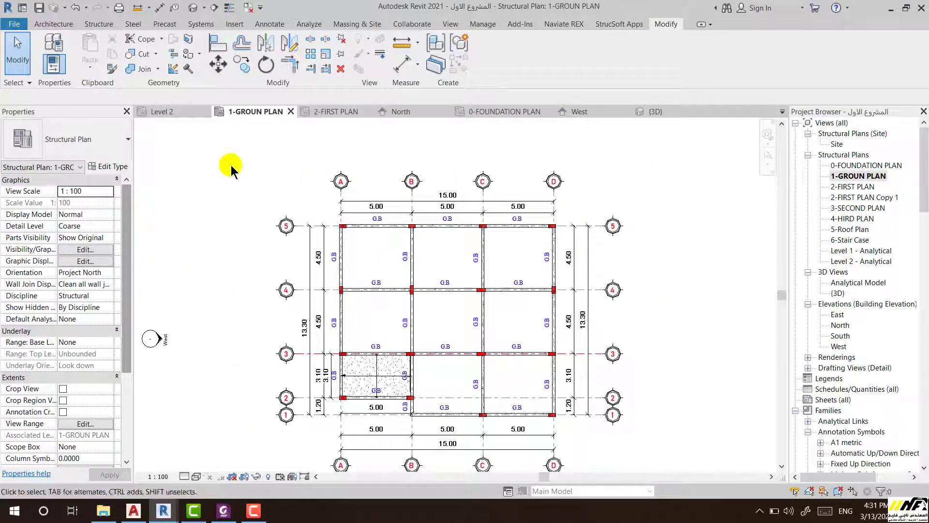
pyautogui.scroll(2, 452, 226)
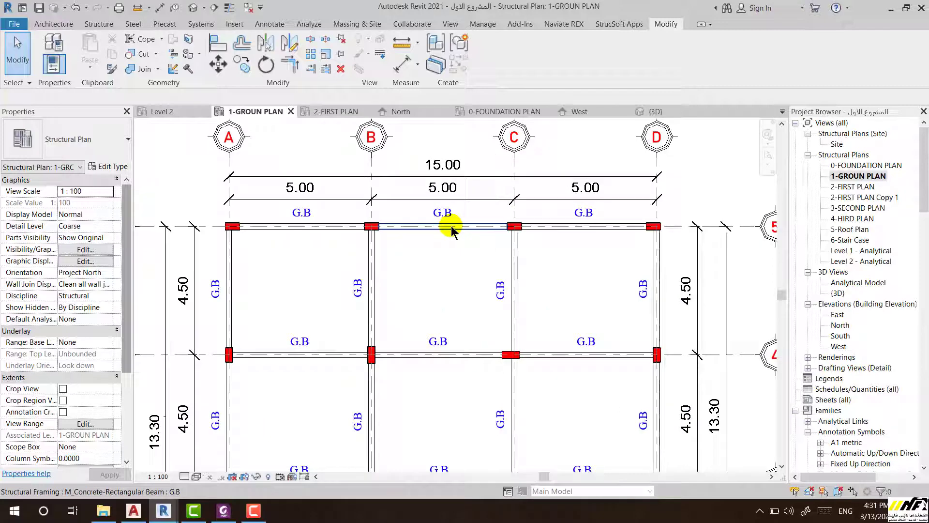
pyautogui.click(421, 201)
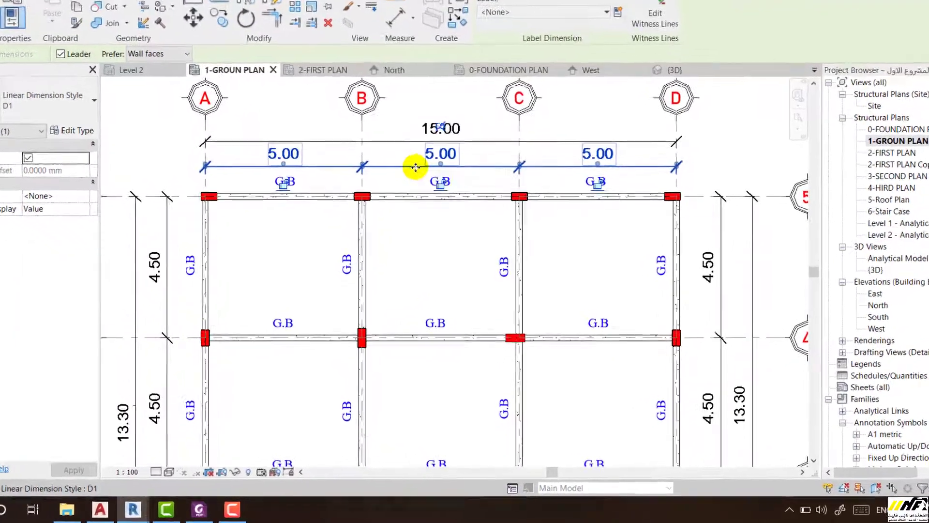
pyautogui.rightClick(419, 194)
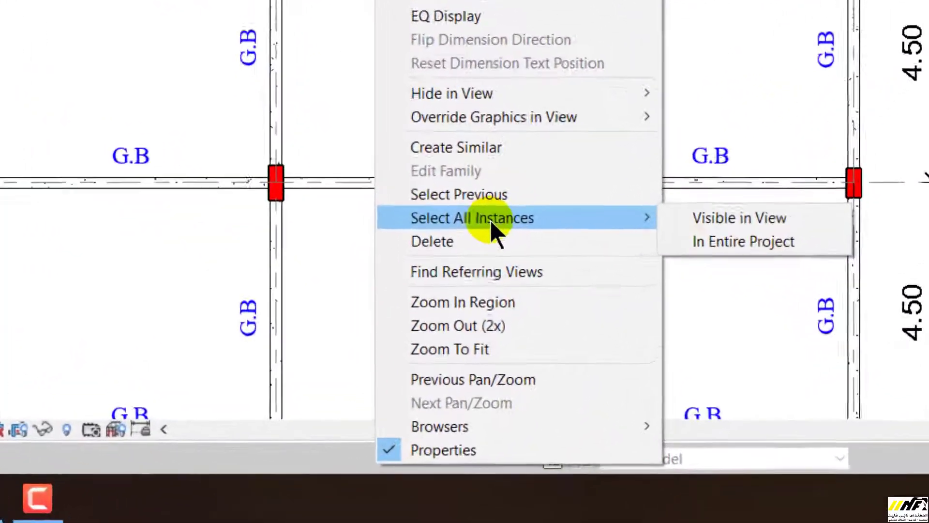
pyautogui.moveTo(472, 226)
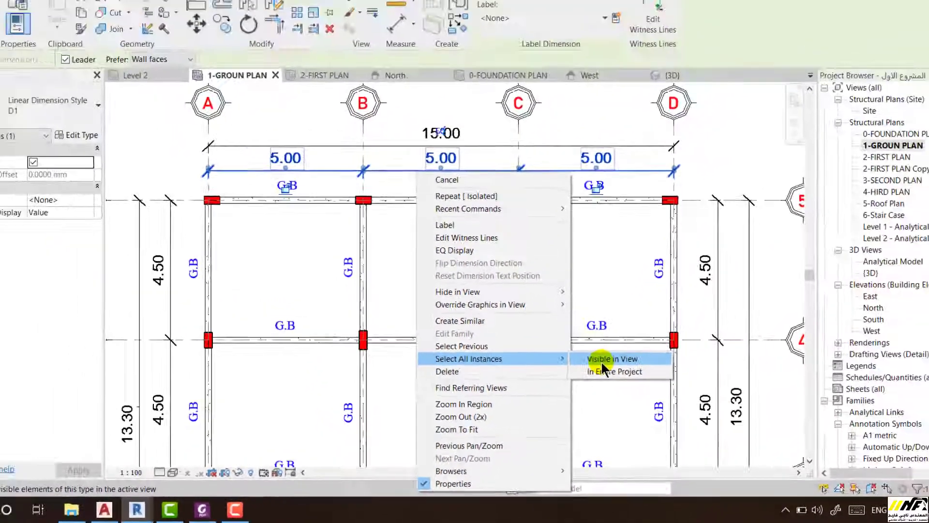
pyautogui.click(591, 373)
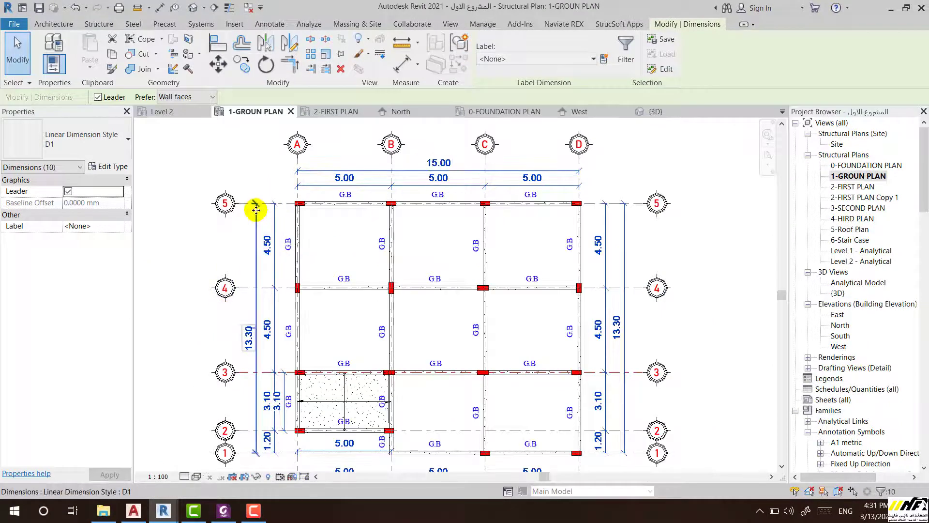
pyautogui.scroll(-1, 483, 145)
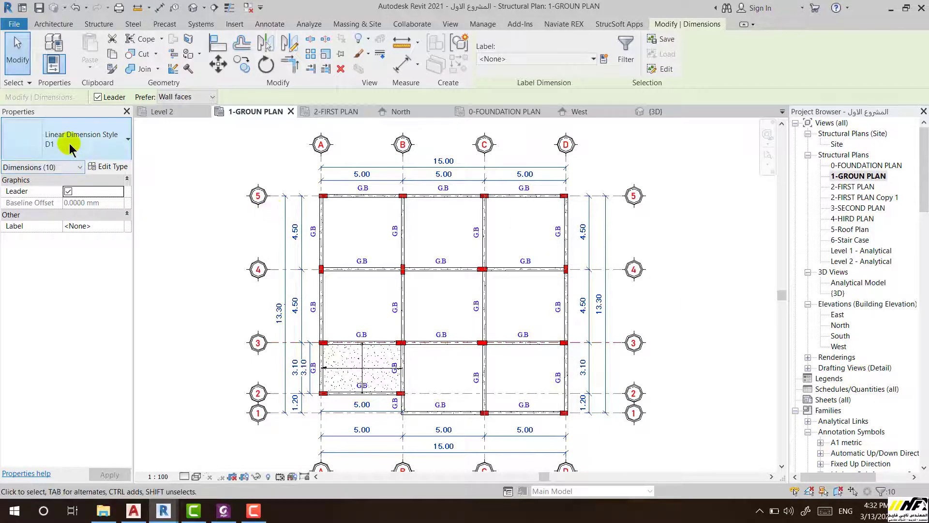
pyautogui.click(347, 215)
pyautogui.scroll(2, 377, 305)
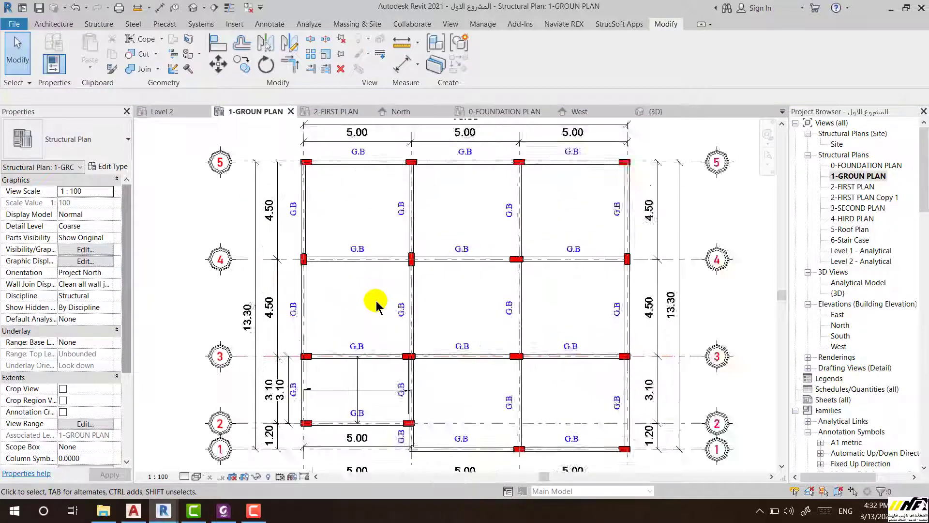
pyautogui.scroll(1, 376, 305)
pyautogui.click(364, 260)
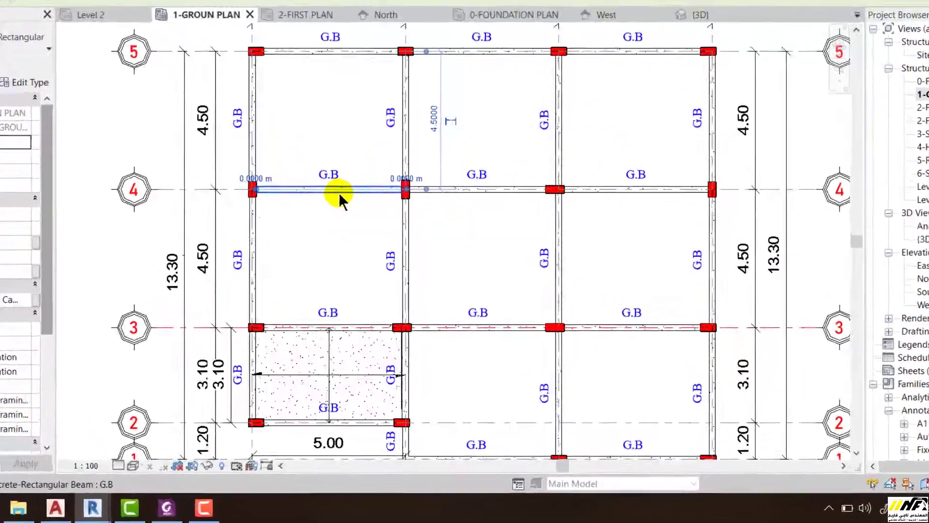
pyautogui.rightClick(339, 193)
pyautogui.moveTo(369, 260)
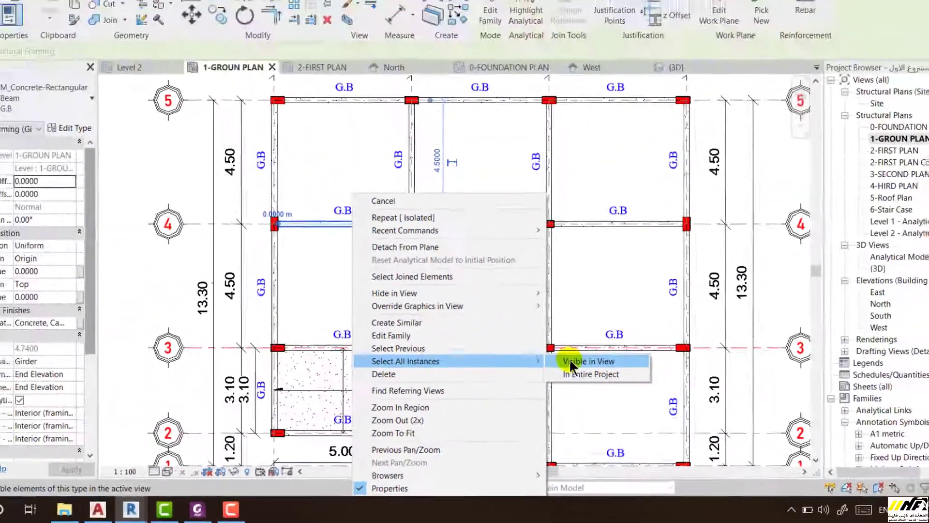
pyautogui.click(571, 375)
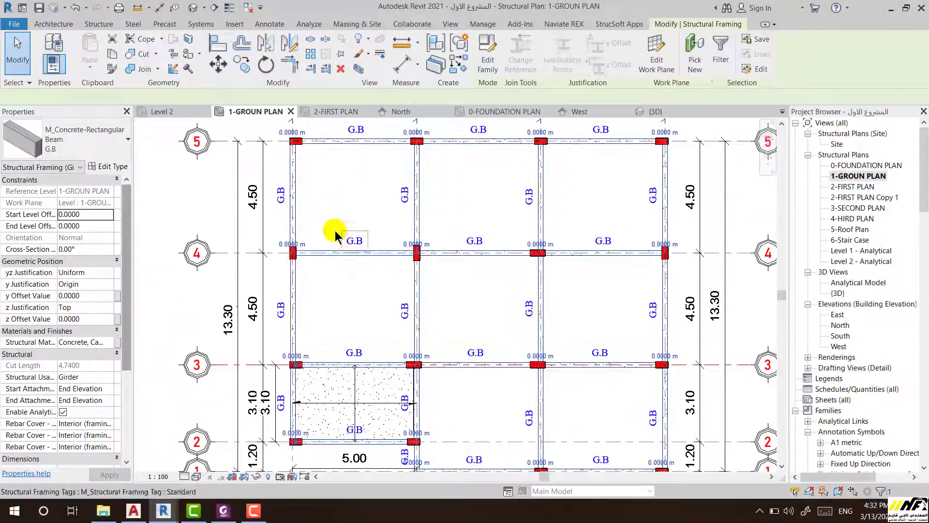
pyautogui.scroll(-2, 332, 176)
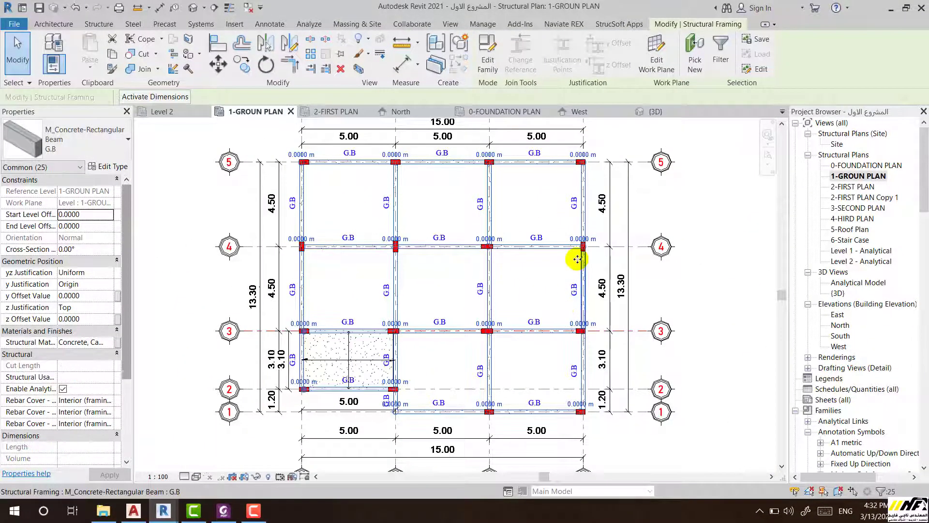
pyautogui.click(546, 276)
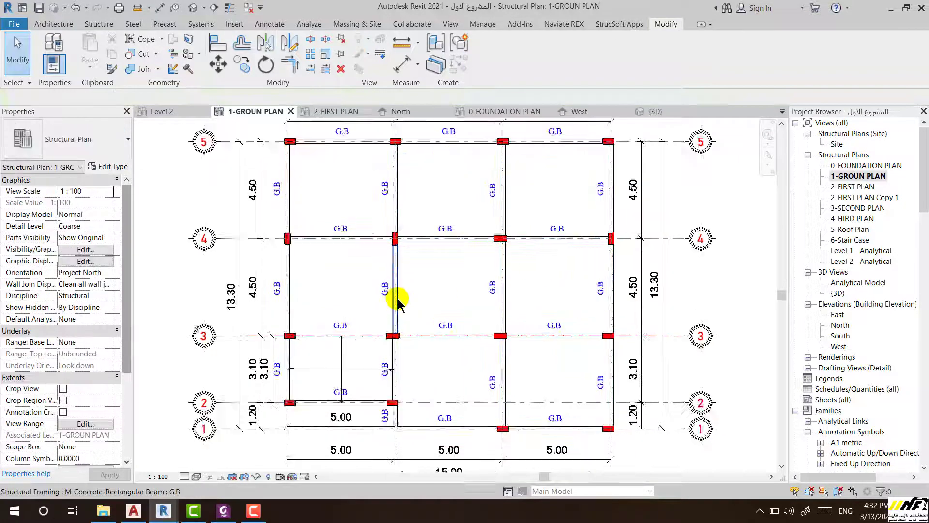
pyautogui.scroll(2, 395, 301)
pyautogui.click(447, 221)
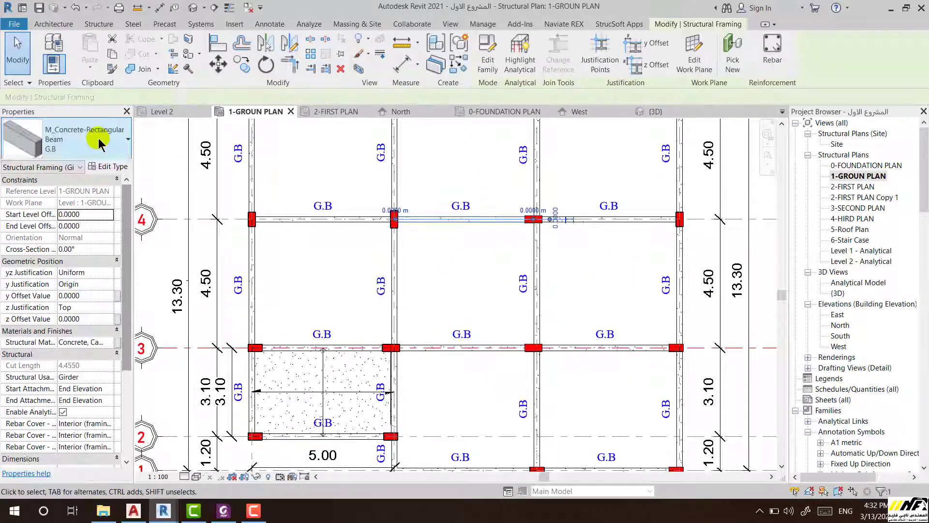
pyautogui.click(99, 140)
pyautogui.click(47, 245)
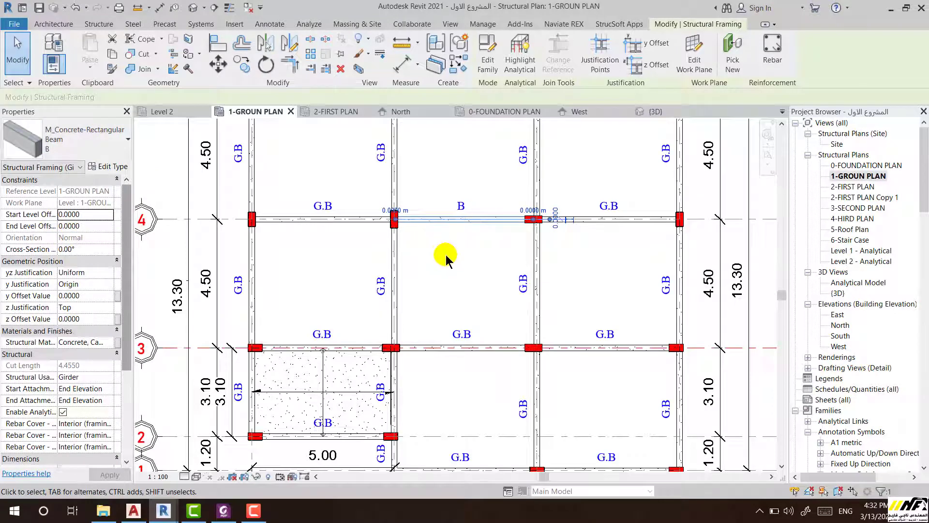
pyautogui.press('Escape')
pyautogui.scroll(-2, 353, 192)
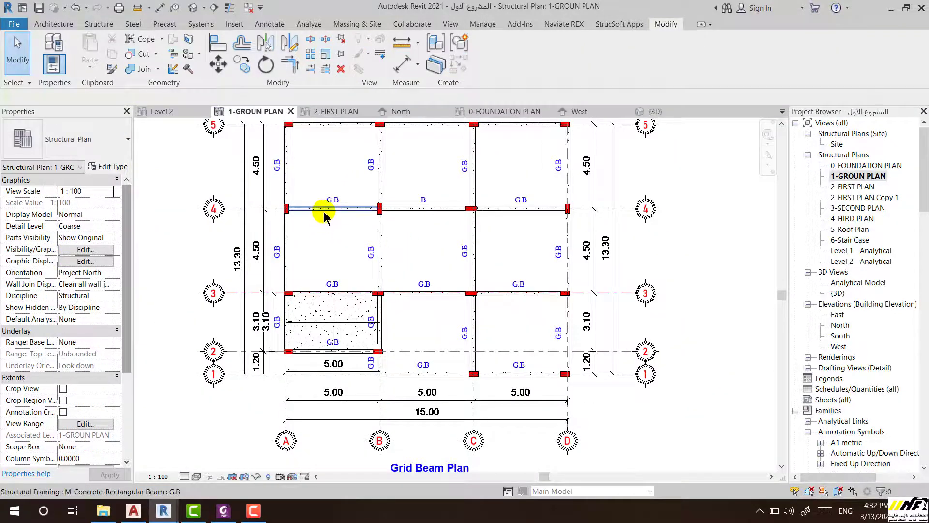
pyautogui.click(326, 208)
pyautogui.rightClick(327, 214)
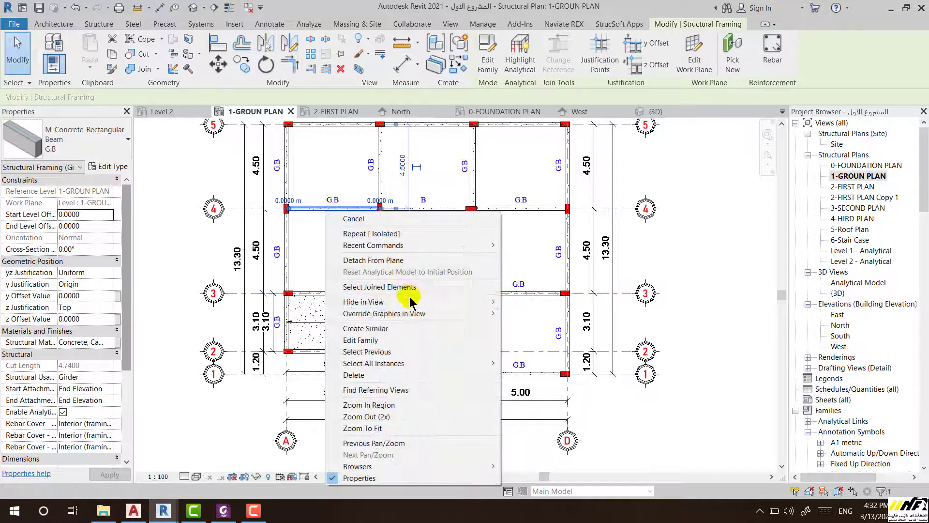
pyautogui.moveTo(374, 363)
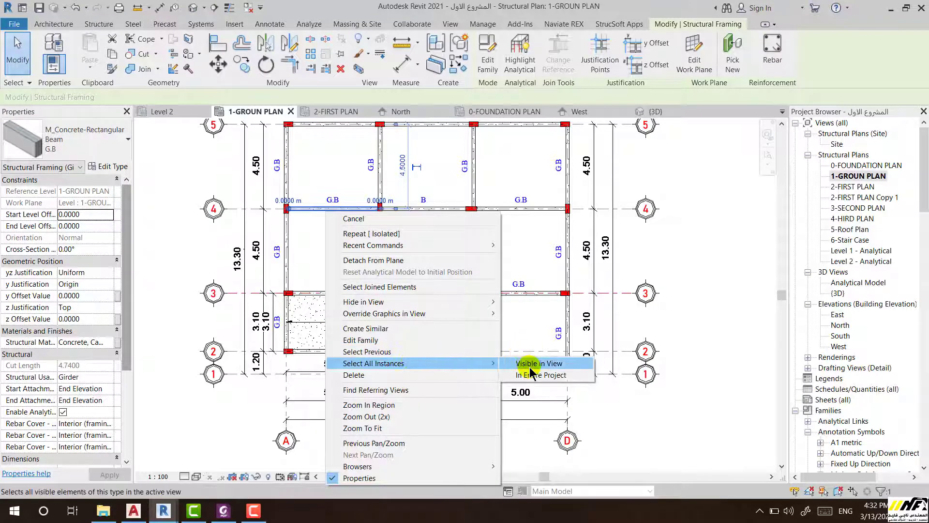
pyautogui.click(530, 364)
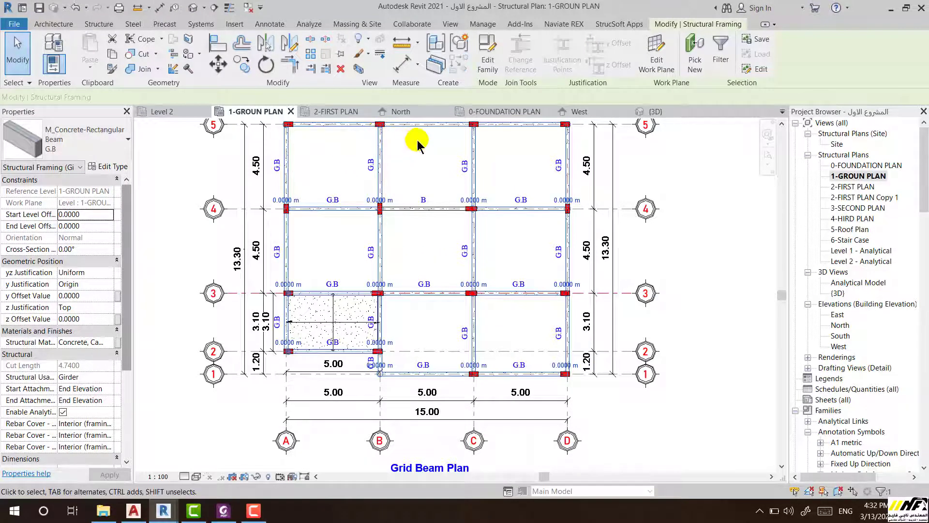
pyautogui.keyDown('ctrl'); pyautogui.click(333, 199); pyautogui.keyUp('ctrl')
pyautogui.scroll(1, 333, 207)
pyautogui.scroll(2, 464, 209)
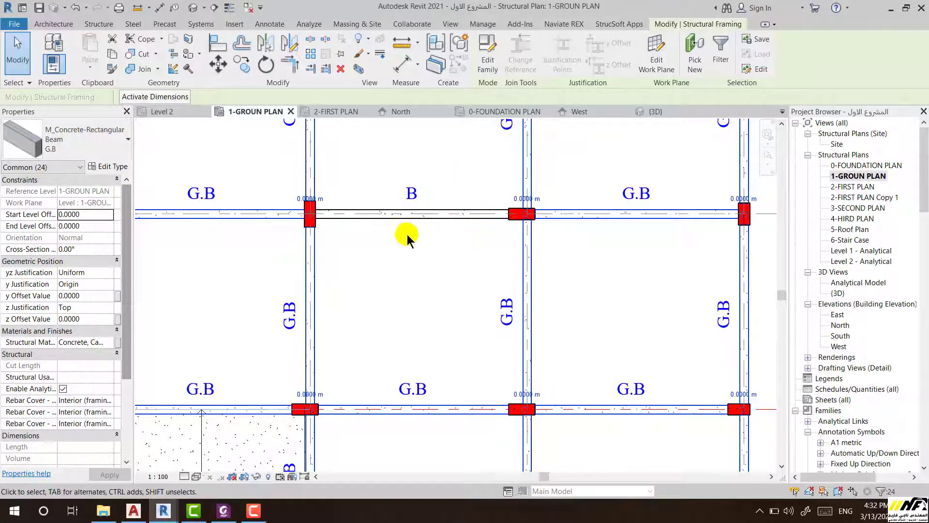
pyautogui.scroll(-1, 412, 234)
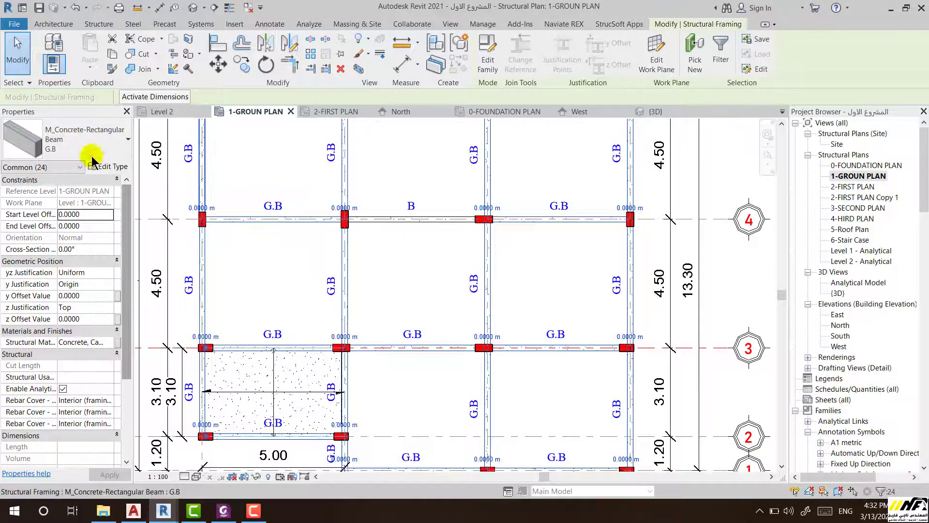
pyautogui.click(304, 271)
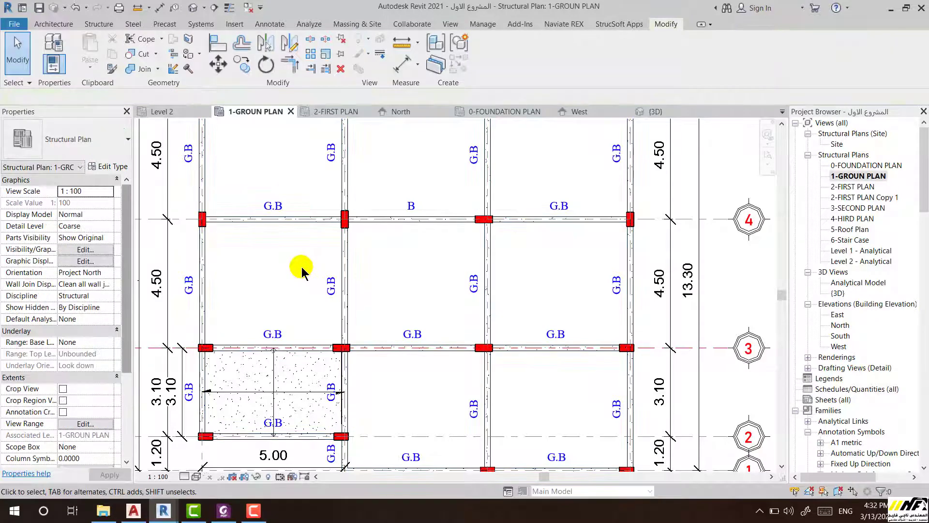
pyautogui.scroll(-2, 406, 264)
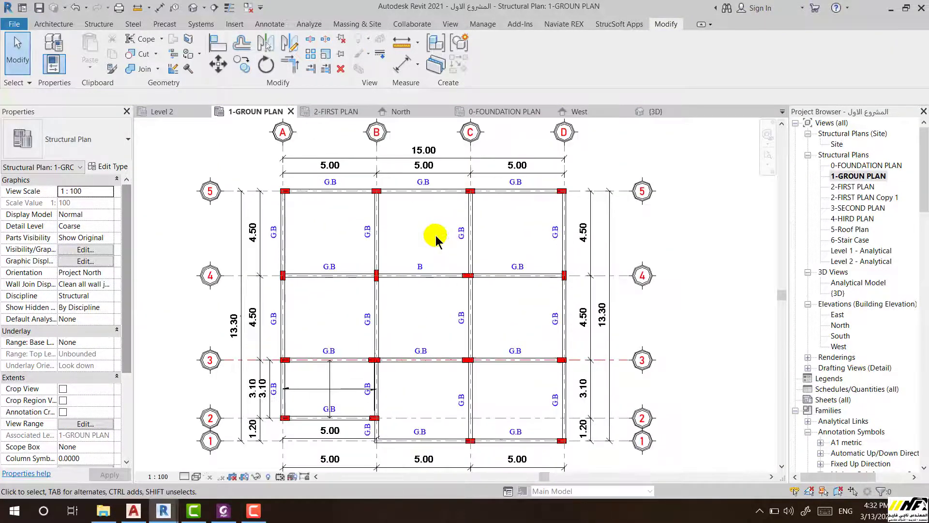
pyautogui.scroll(3, 389, 284)
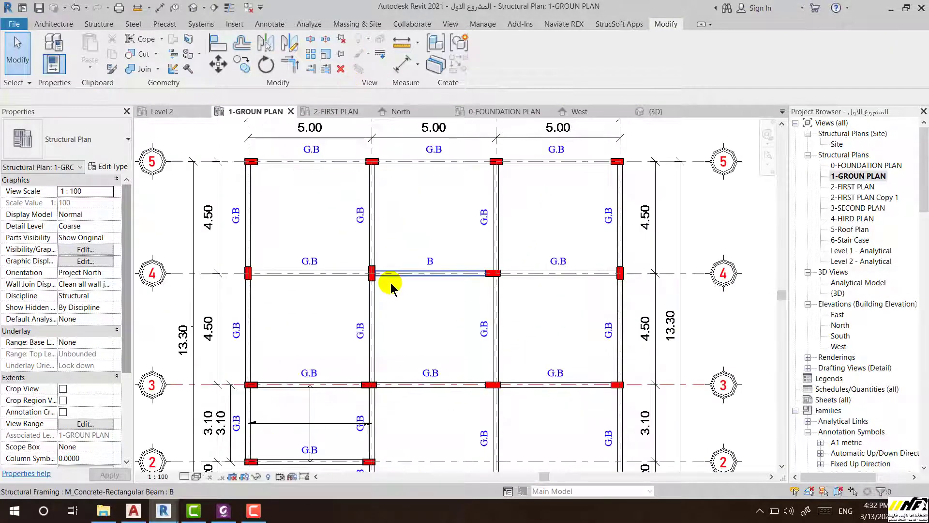
pyautogui.scroll(-2, 370, 261)
pyautogui.scroll(-1, 371, 261)
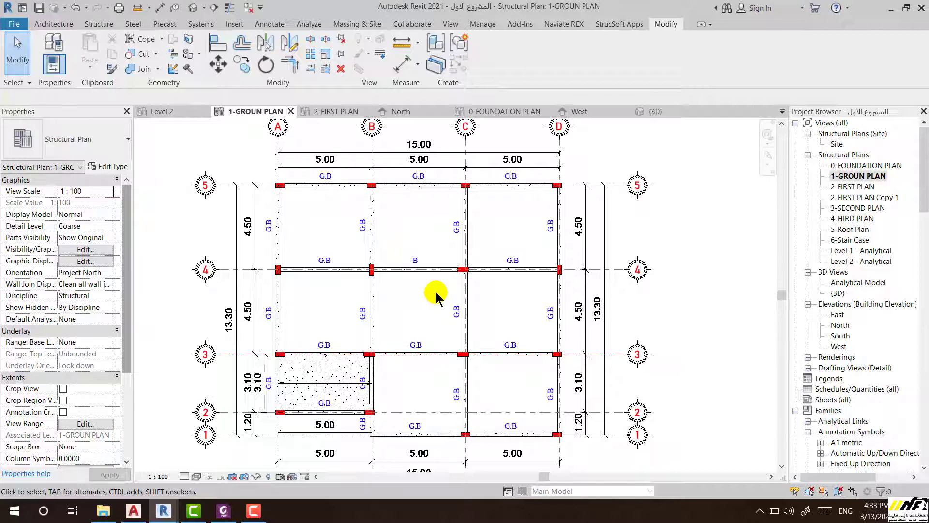
pyautogui.scroll(-1, 436, 296)
pyautogui.scroll(-1, 437, 296)
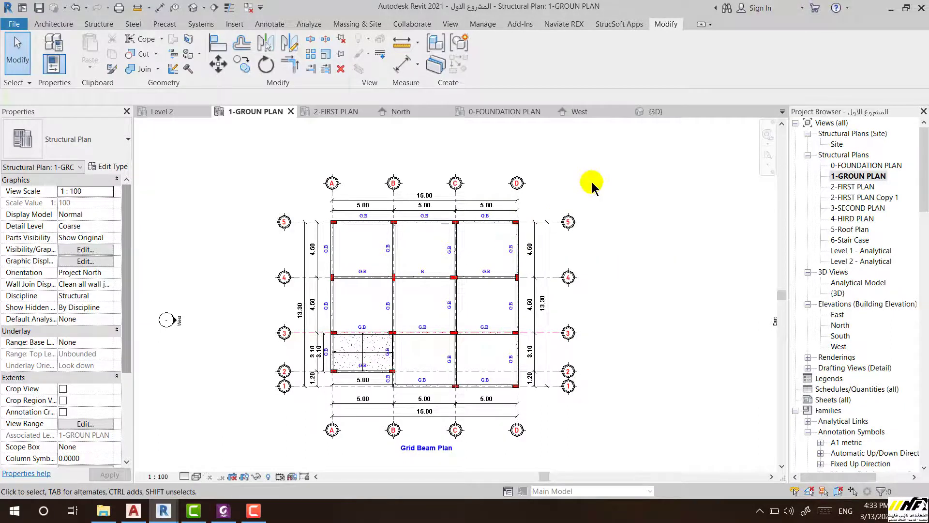
pyautogui.moveTo(626, 135); pyautogui.dragTo(241, 460)
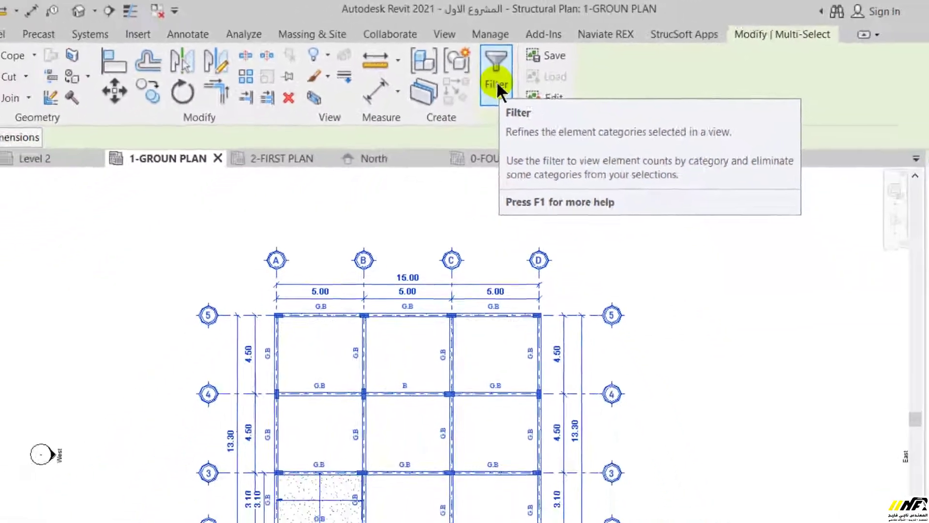
pyautogui.click(497, 88)
pyautogui.moveTo(498, 116); pyautogui.dragTo(695, 130)
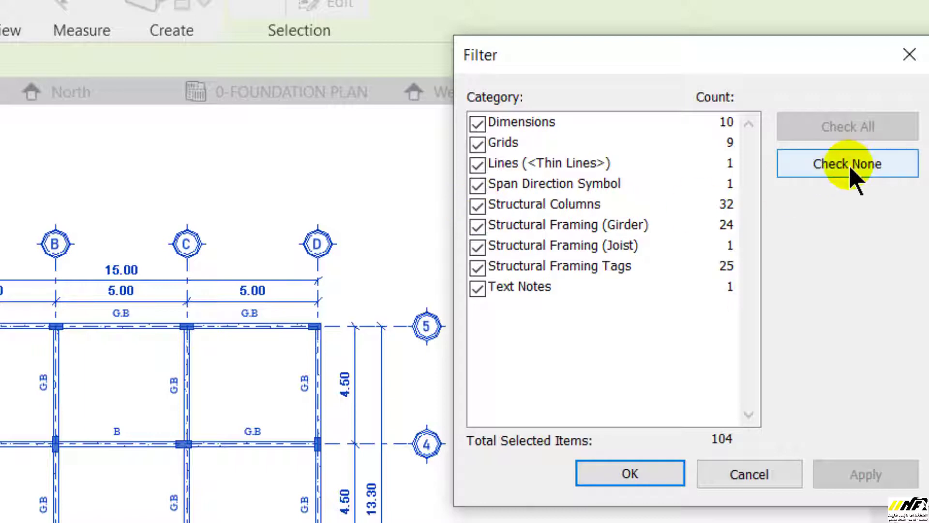
pyautogui.click(853, 179)
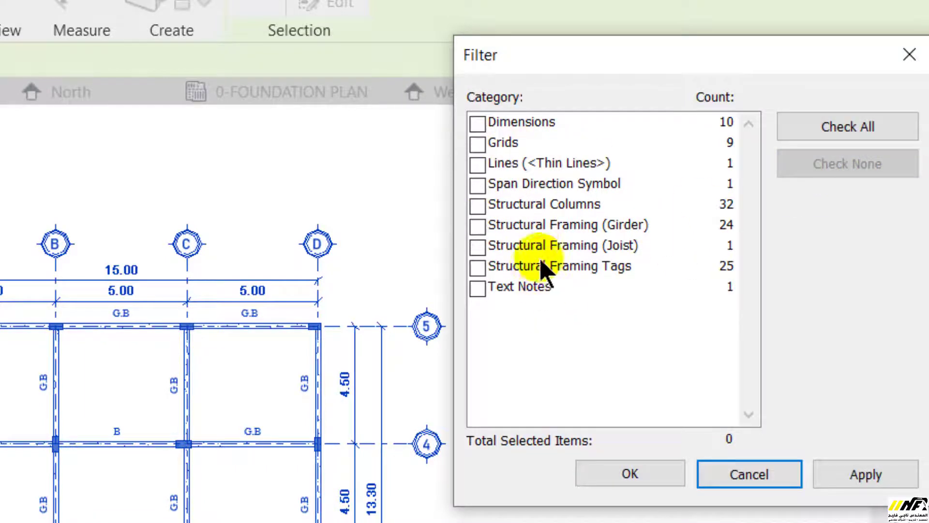
pyautogui.click(478, 207)
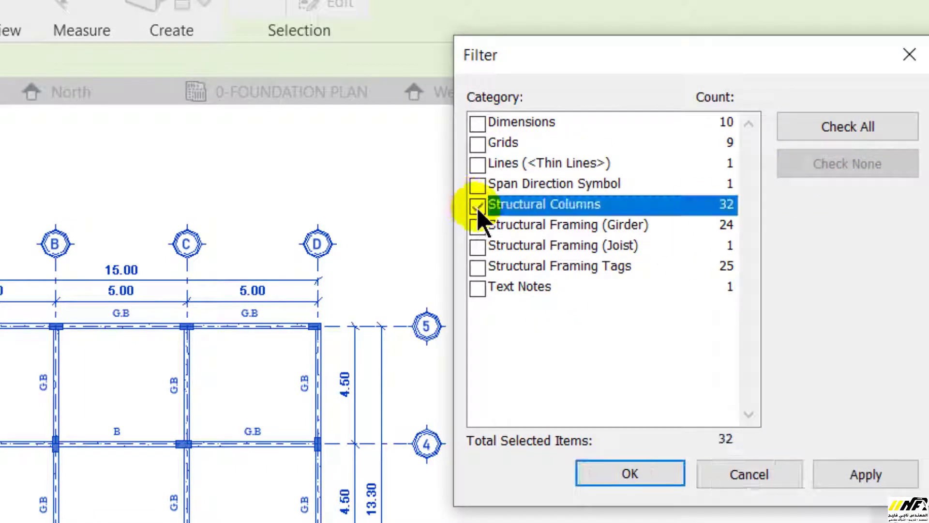
pyautogui.click(638, 480)
pyautogui.scroll(1, 77, 518)
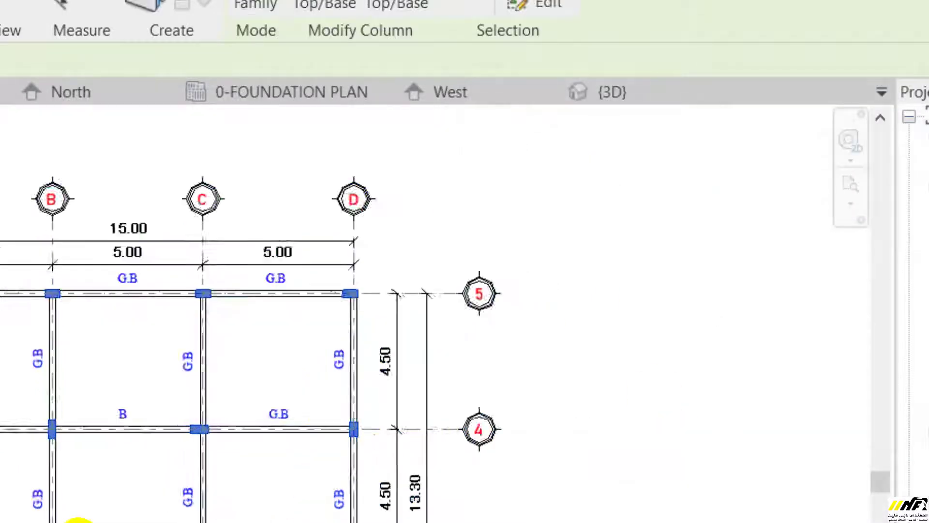
pyautogui.scroll(2, 46, 364)
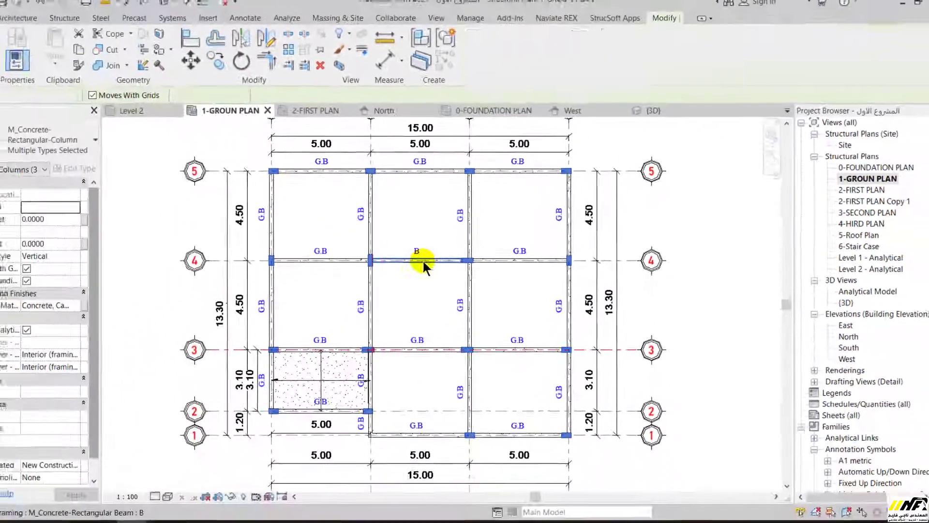
pyautogui.click(430, 263)
pyautogui.scroll(-1, 430, 263)
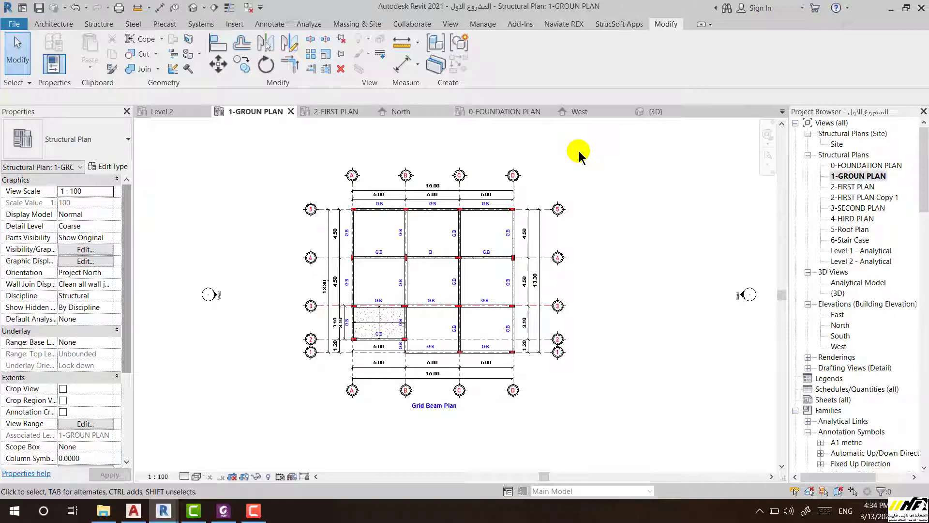
# Step: Filter a window selection of the plan to Structural Columns, Dimensions and Grids, 51 items
pyautogui.moveTo(579, 152); pyautogui.dragTo(281, 465)
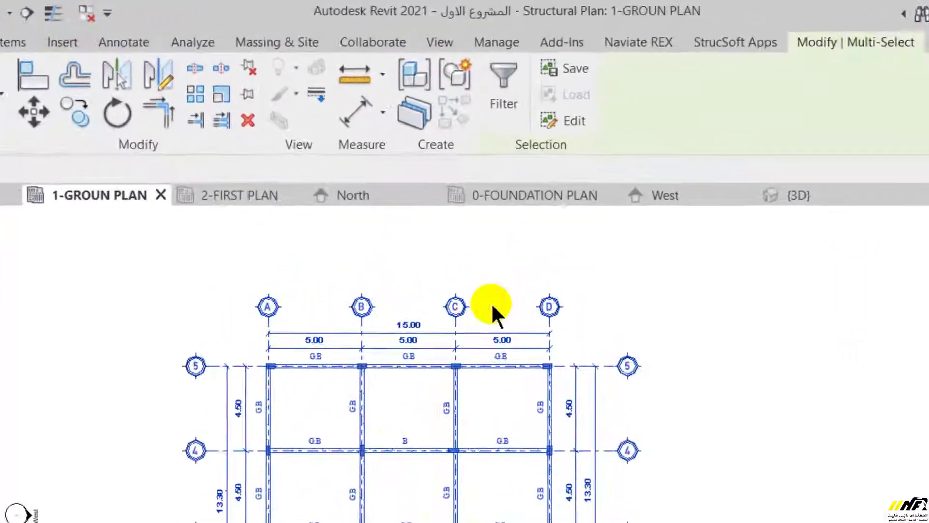
pyautogui.click(525, 162)
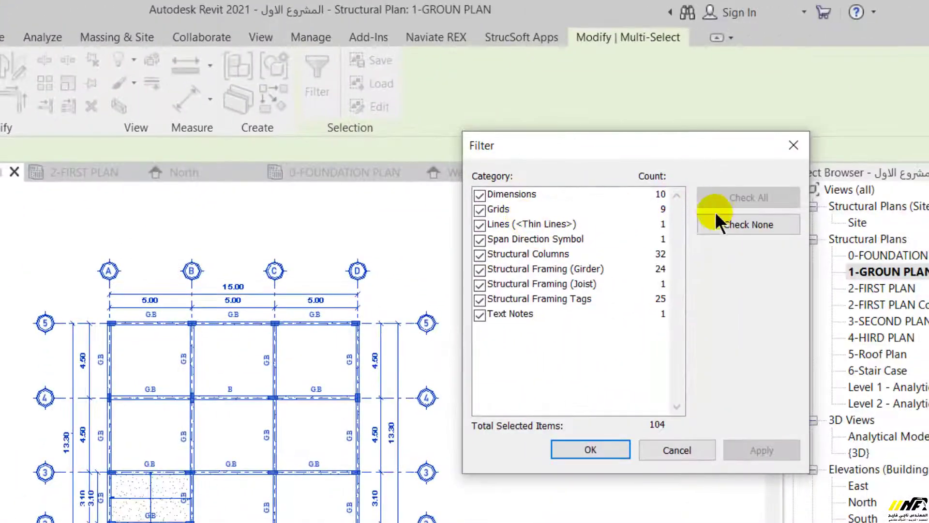
pyautogui.click(806, 251)
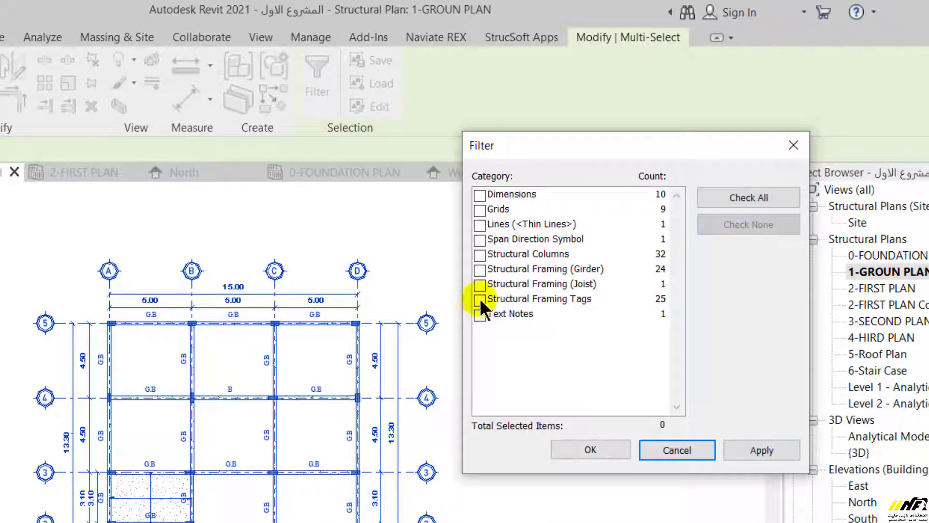
pyautogui.click(479, 254)
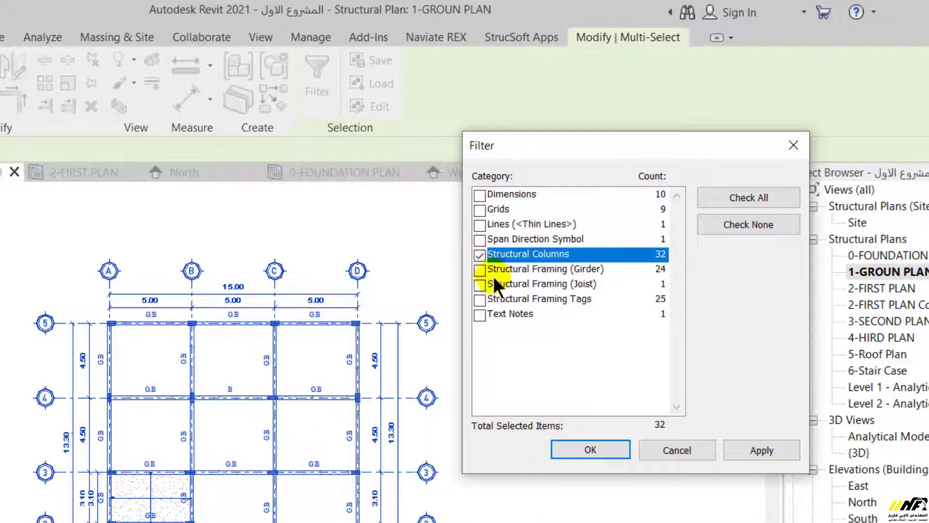
pyautogui.click(480, 194)
pyautogui.click(480, 209)
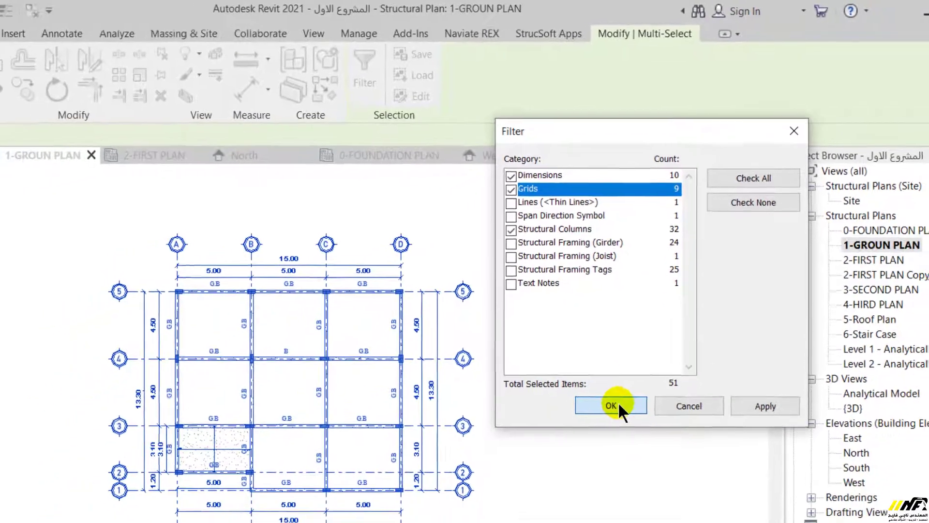
pyautogui.click(620, 442)
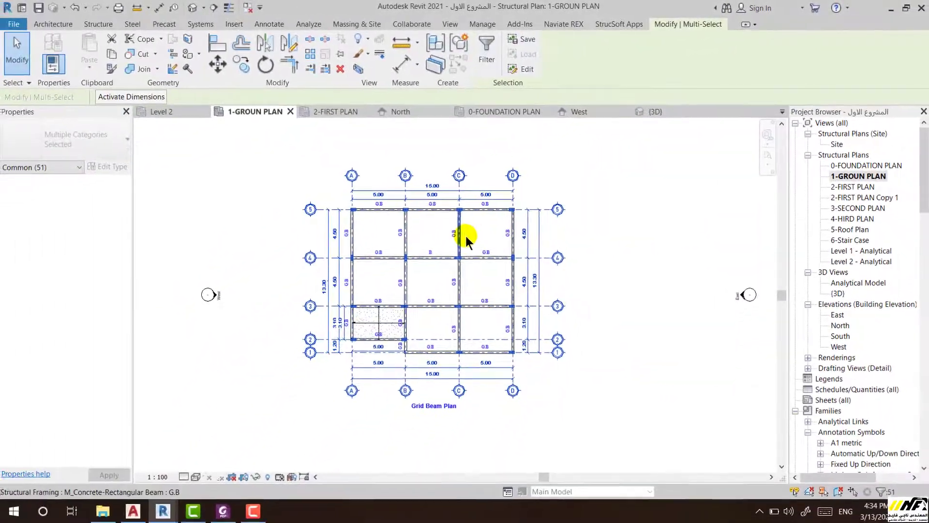
pyautogui.scroll(3, 465, 233)
pyautogui.scroll(2, 458, 166)
pyautogui.scroll(-3, 472, 196)
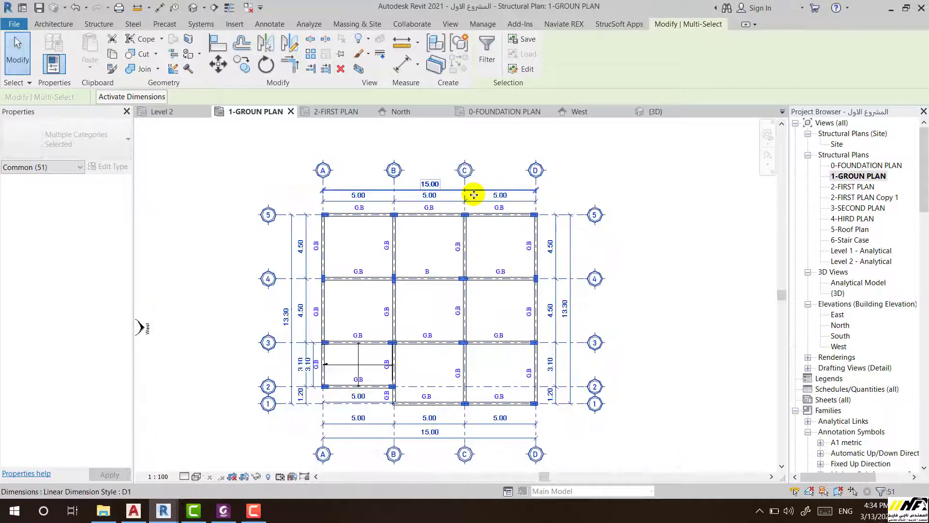
pyautogui.click(571, 172)
pyautogui.scroll(4, 466, 177)
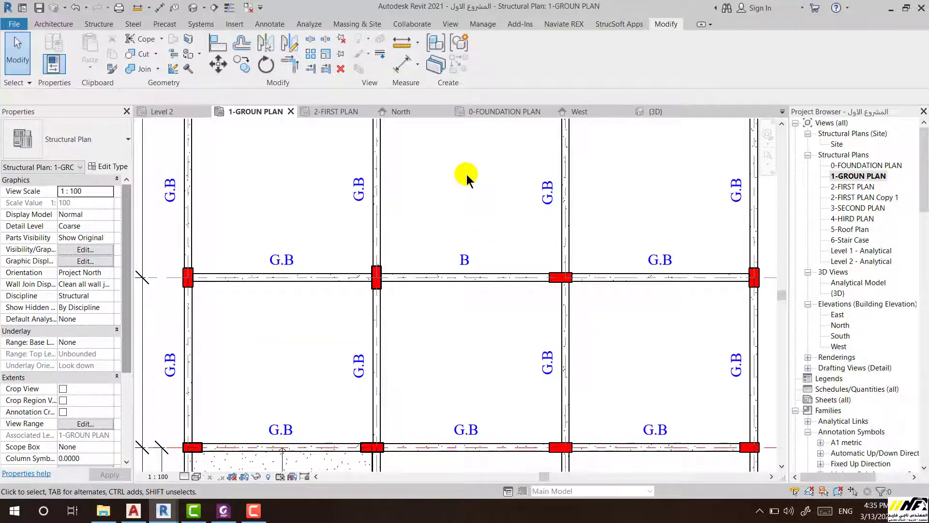
pyautogui.scroll(2, 377, 279)
pyautogui.scroll(2, 378, 285)
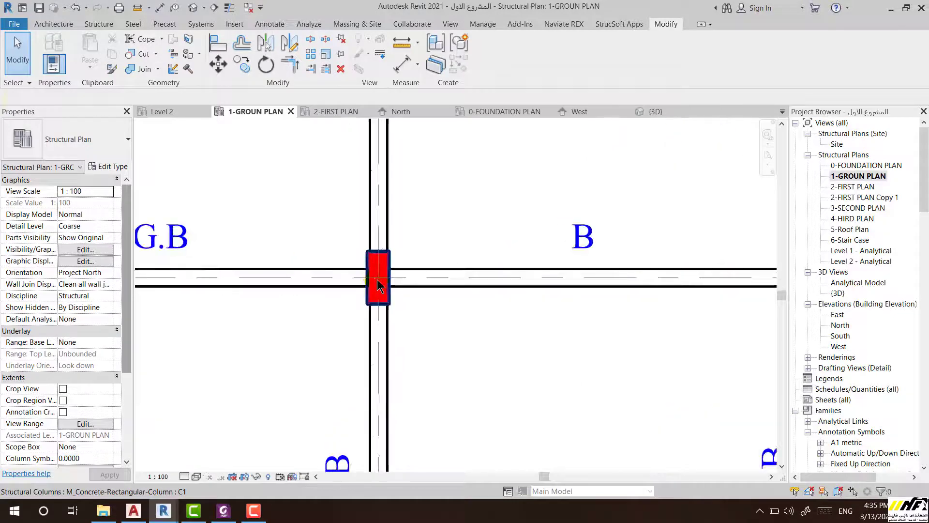
pyautogui.scroll(1, 379, 283)
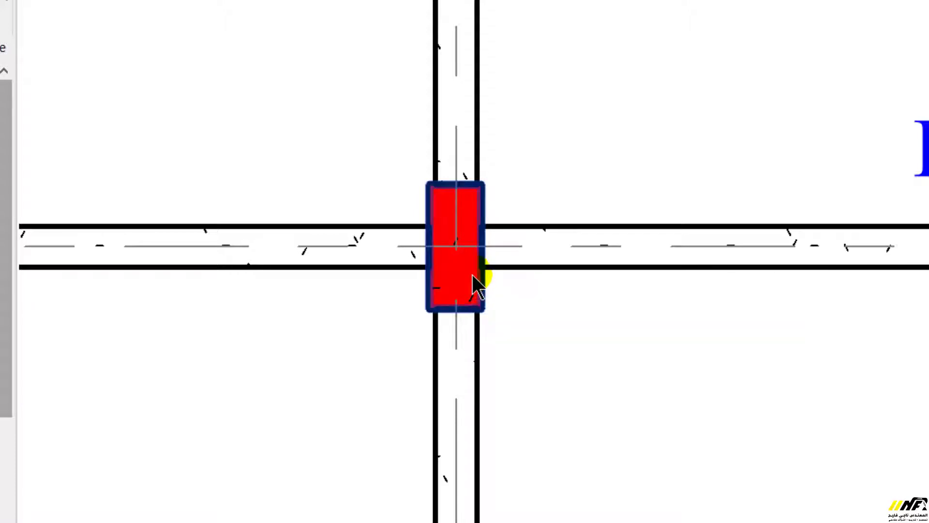
pyautogui.click(472, 274)
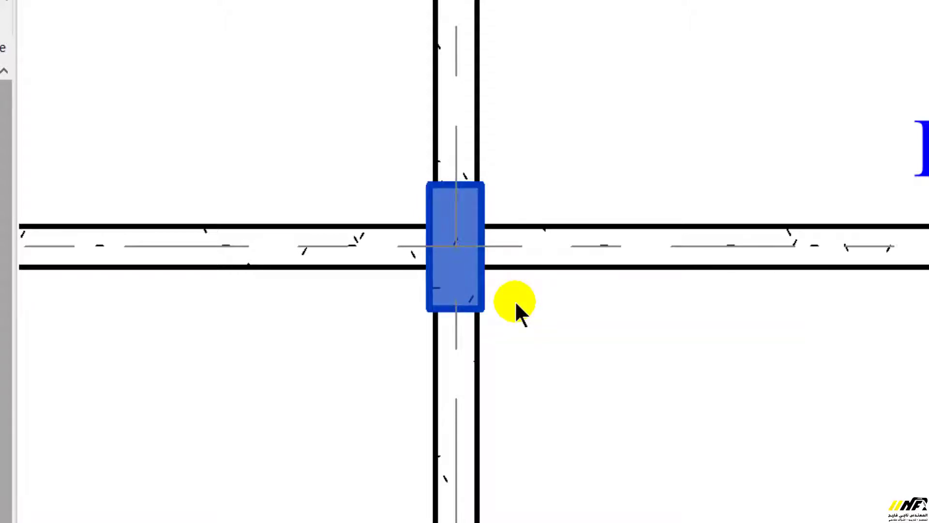
pyautogui.click(520, 304)
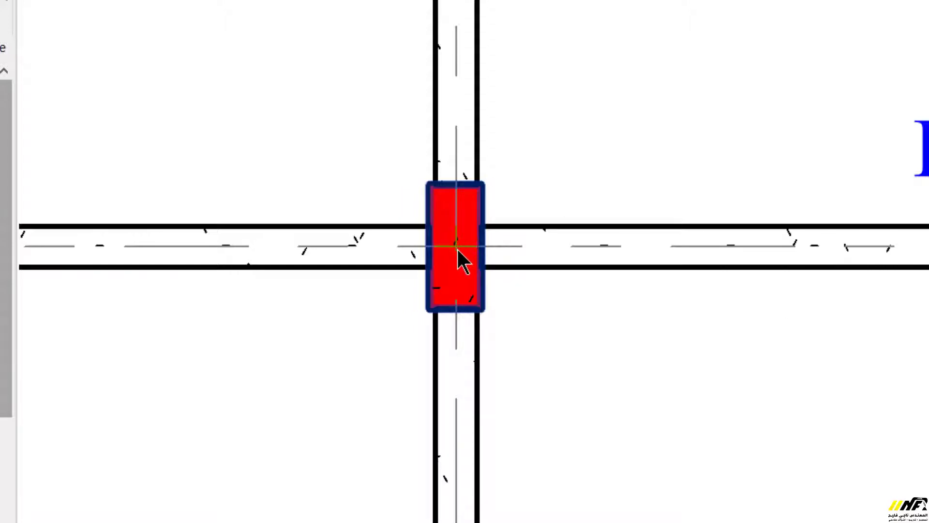
pyautogui.click(472, 274)
pyautogui.click(557, 313)
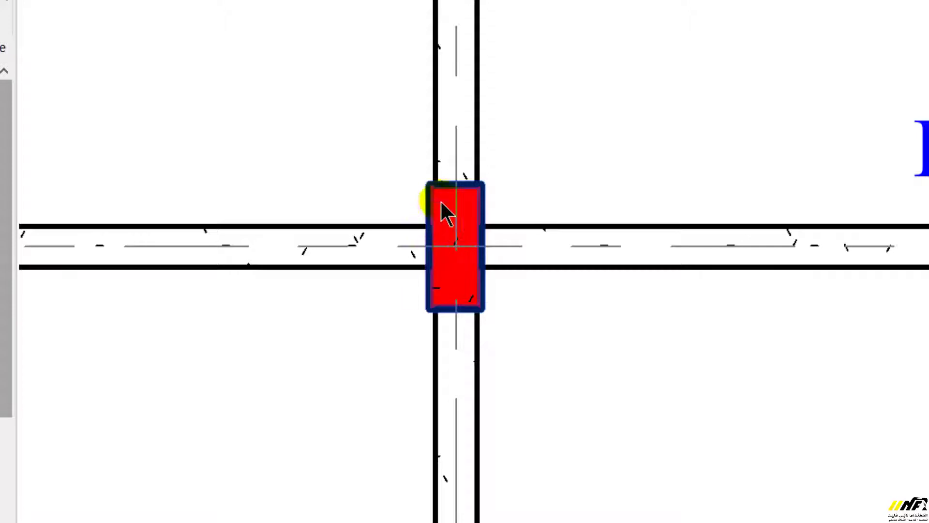
pyautogui.click(497, 226)
pyautogui.click(477, 251)
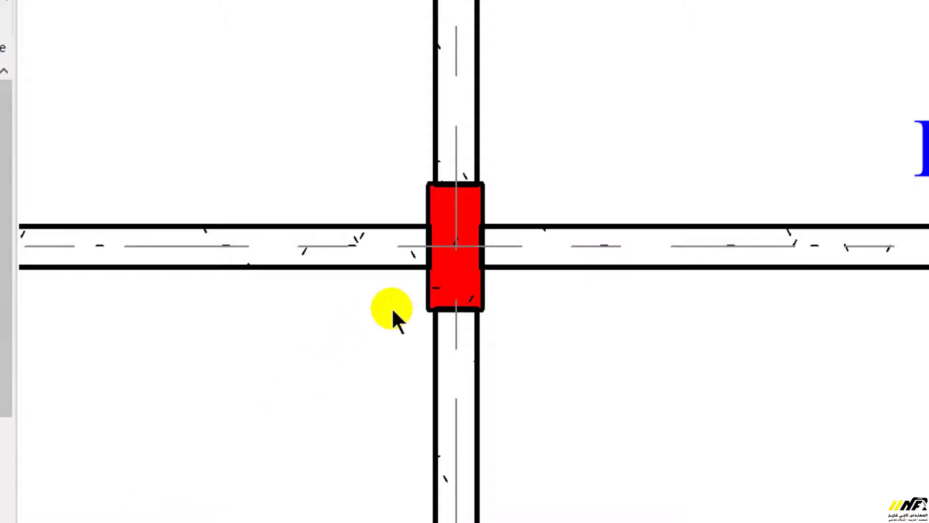
pyautogui.click(461, 246)
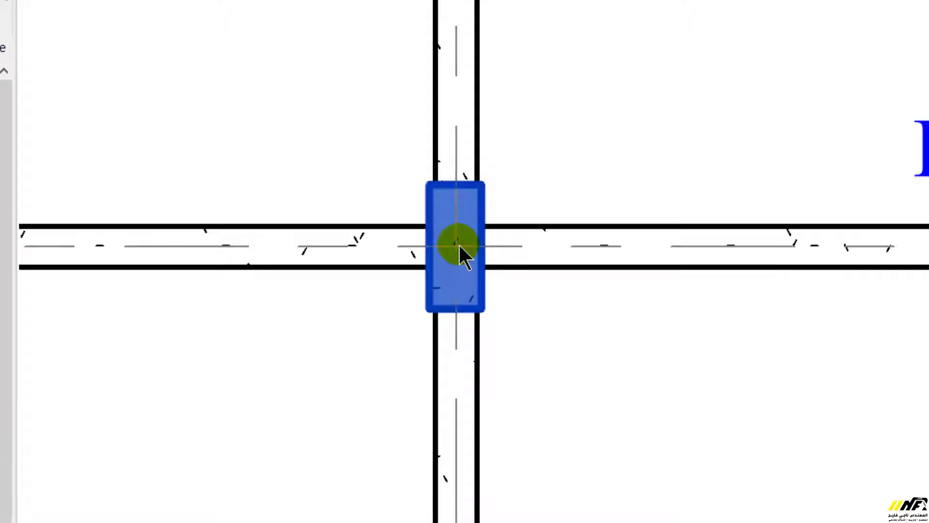
pyautogui.press('Escape')
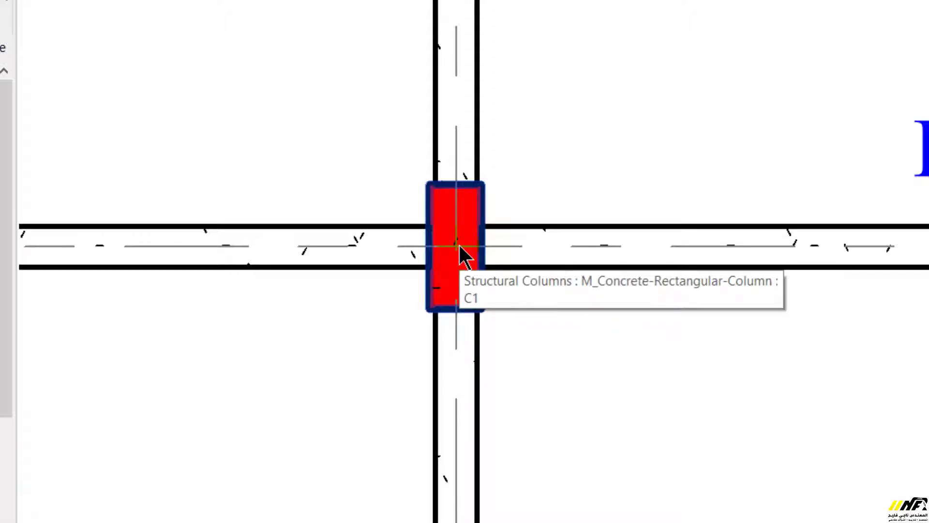
pyautogui.press('Tab')
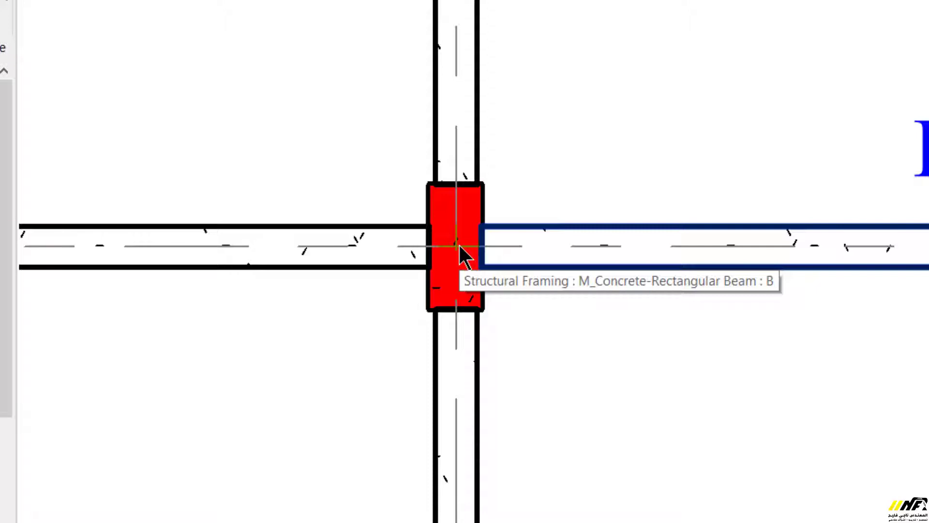
pyautogui.click(460, 247)
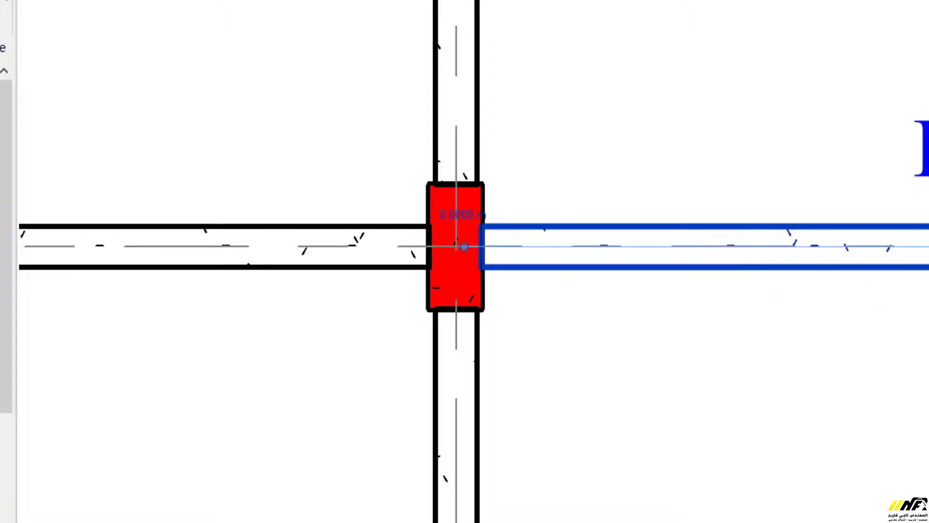
pyautogui.click(647, 322)
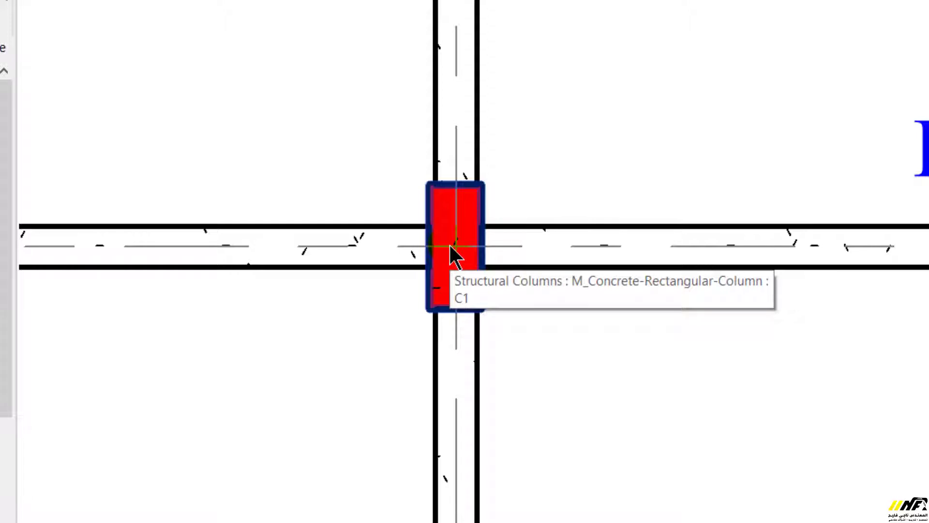
pyautogui.press('Tab')
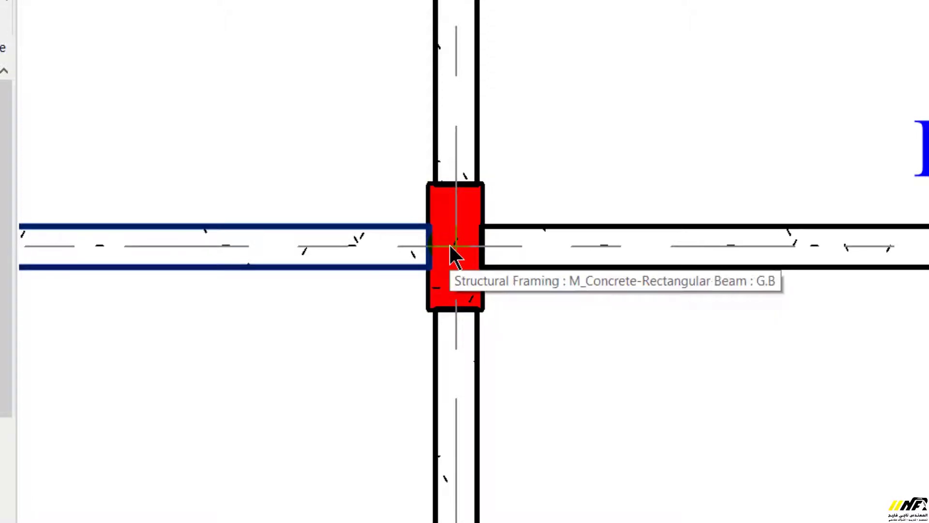
pyautogui.press('Tab')
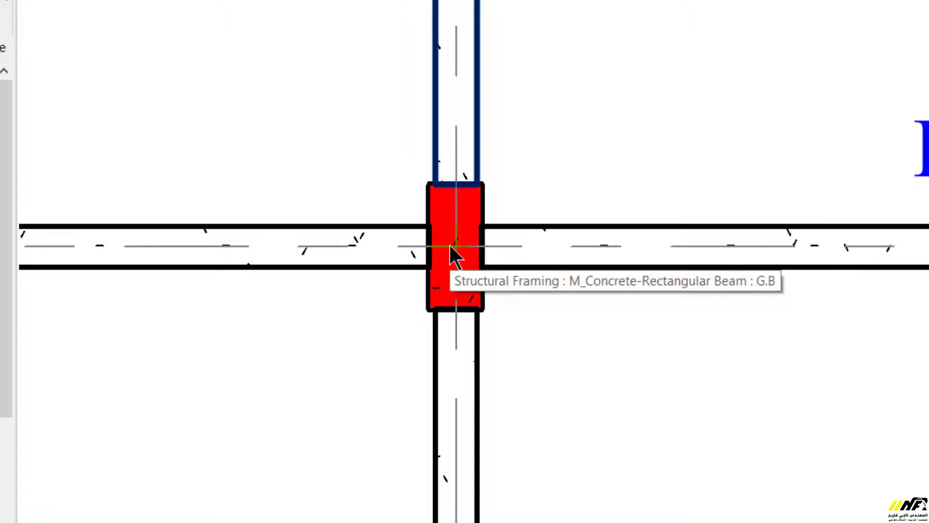
pyautogui.press('Tab')
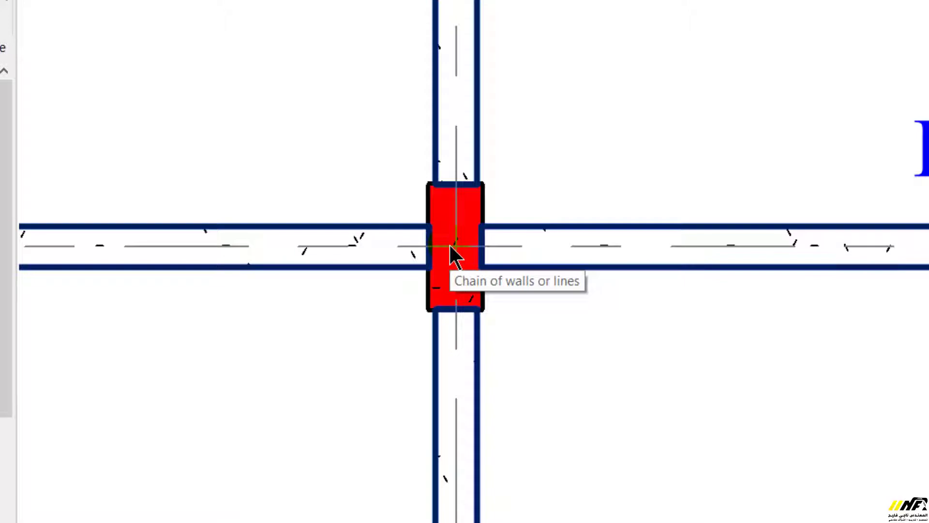
pyautogui.press('Tab')
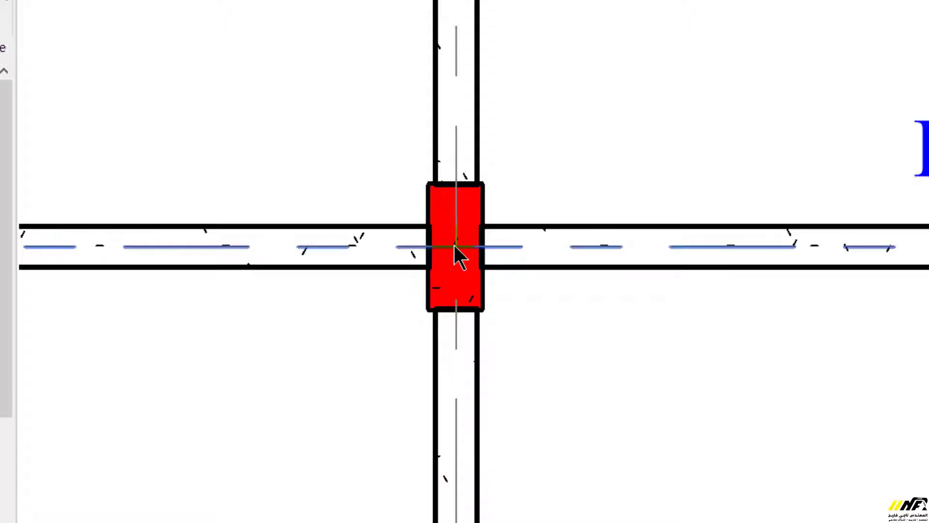
pyautogui.press('Tab')
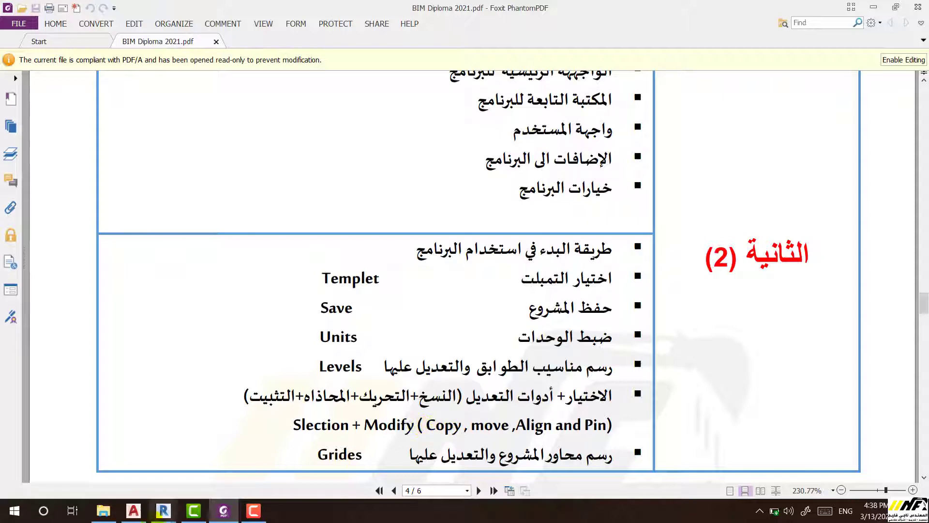
# Step: Return to Revit, zoom out, and select the C2 column at grid A/4
pyautogui.moveTo(164, 510)
pyautogui.click(232, 467)
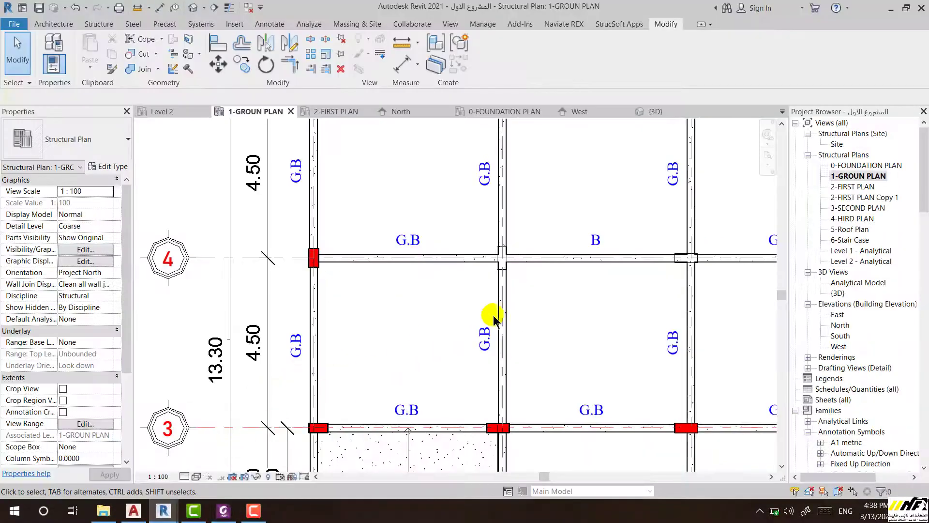
pyautogui.scroll(-2, 320, 338)
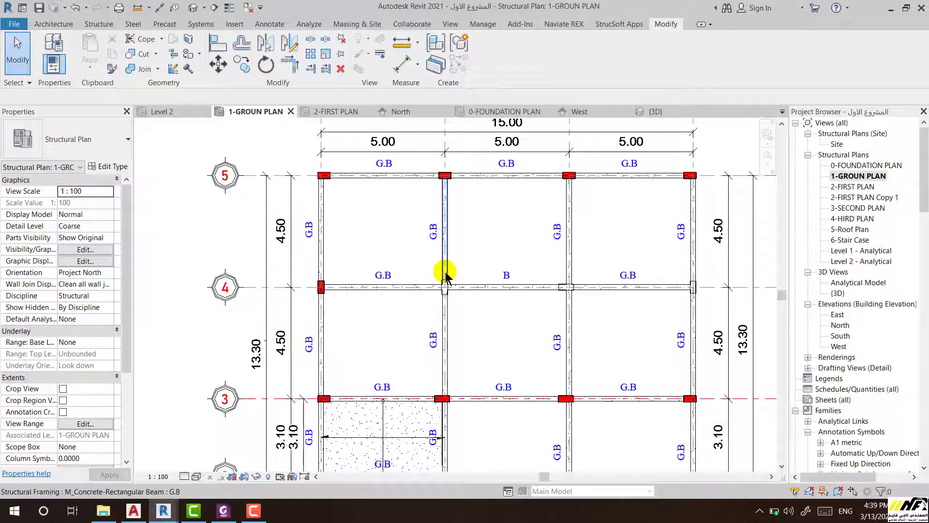
pyautogui.scroll(-1, 339, 326)
pyautogui.scroll(-1, 334, 324)
pyautogui.scroll(1, 392, 301)
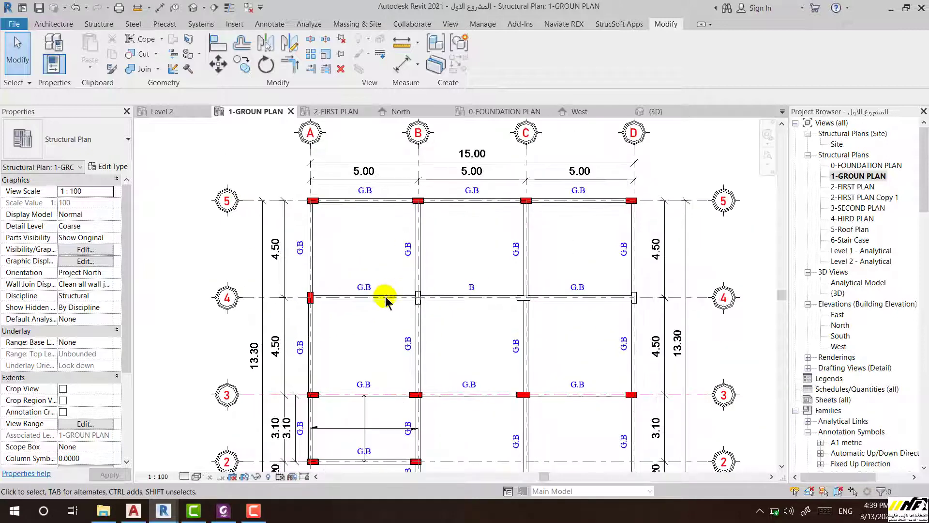
pyautogui.click(313, 299)
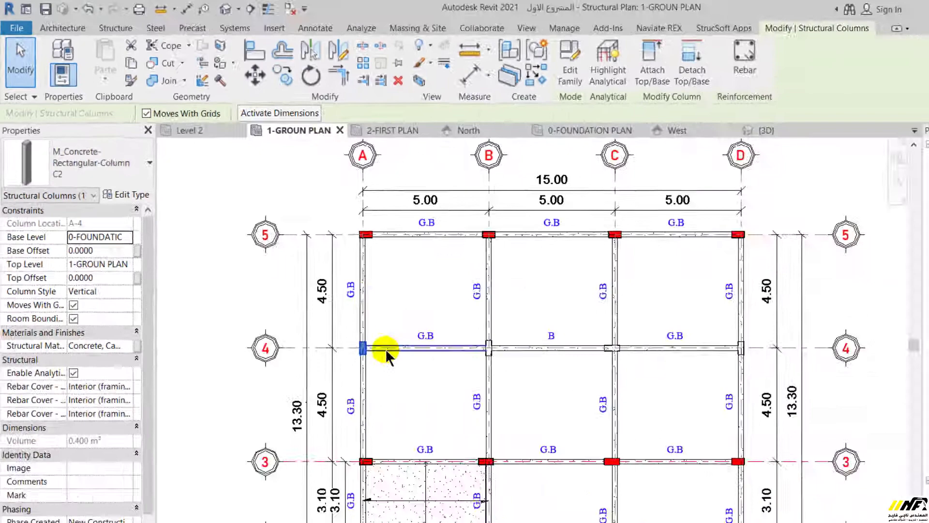
pyautogui.press('Escape')
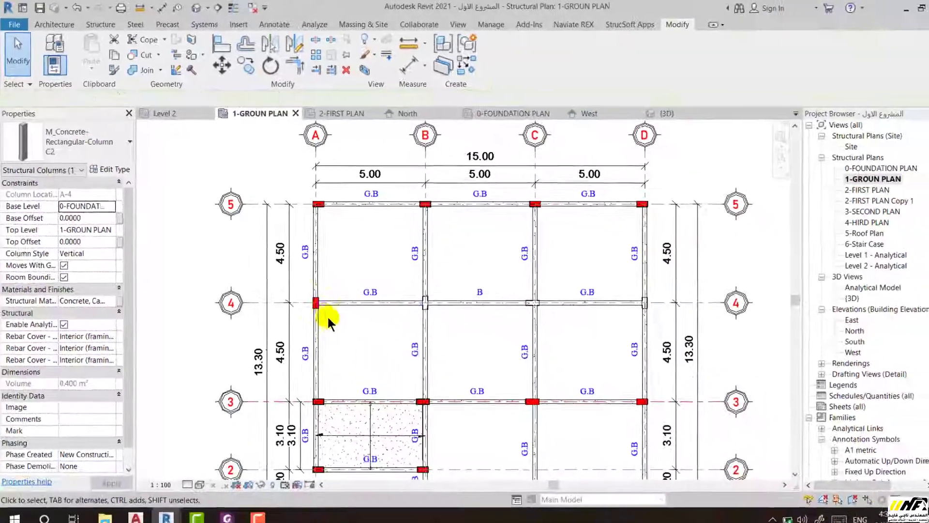
pyautogui.click(312, 308)
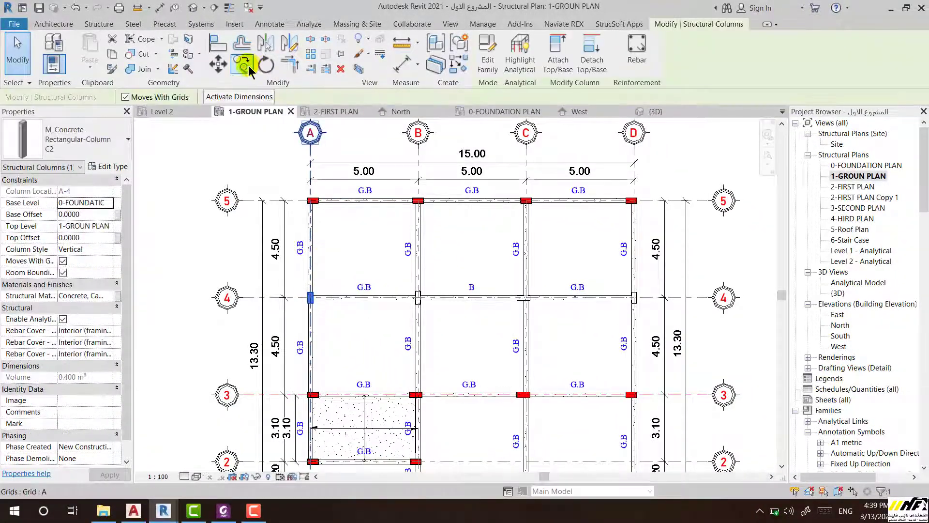
pyautogui.click(263, 149)
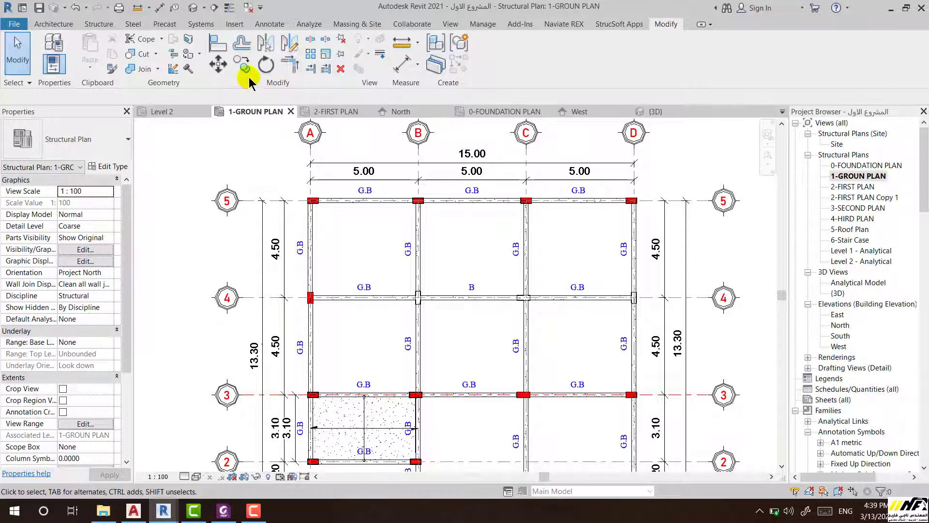
pyautogui.click(242, 64)
pyautogui.scroll(4, 324, 304)
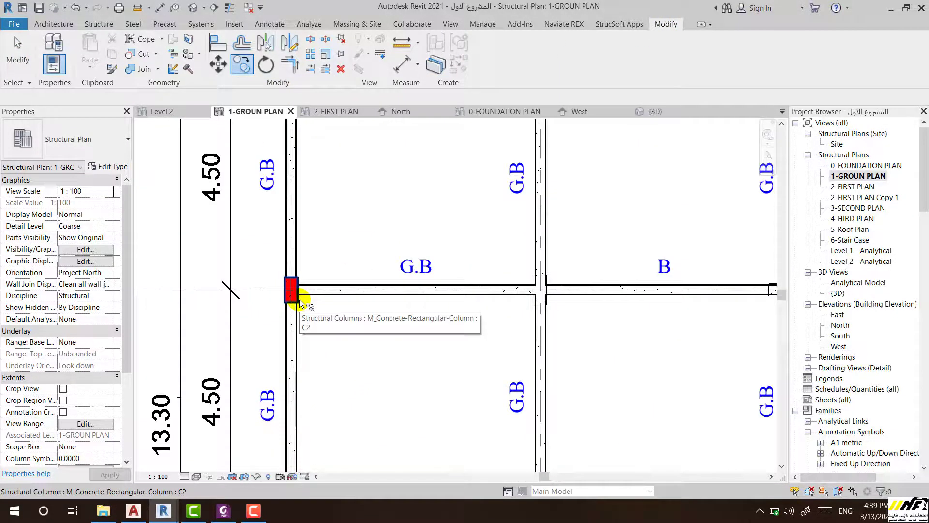
pyautogui.click(300, 302)
pyautogui.press('Return')
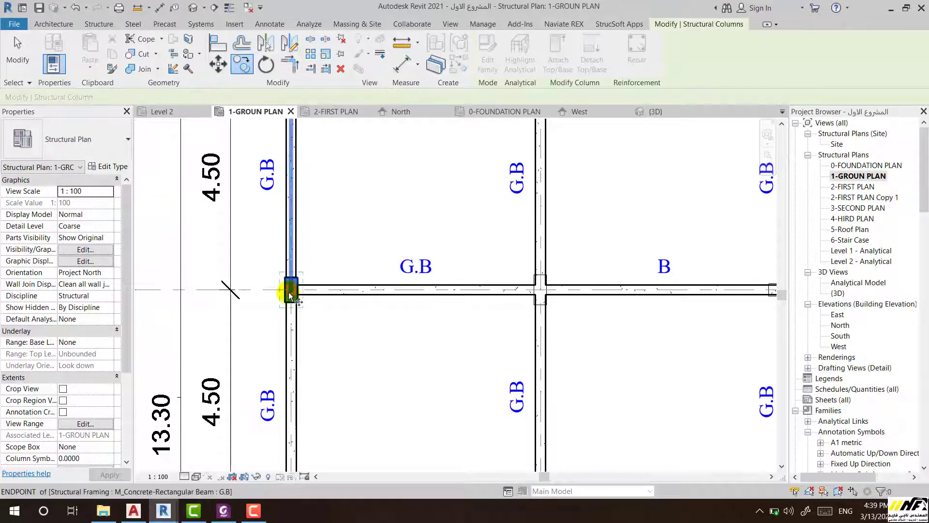
pyautogui.click(290, 293)
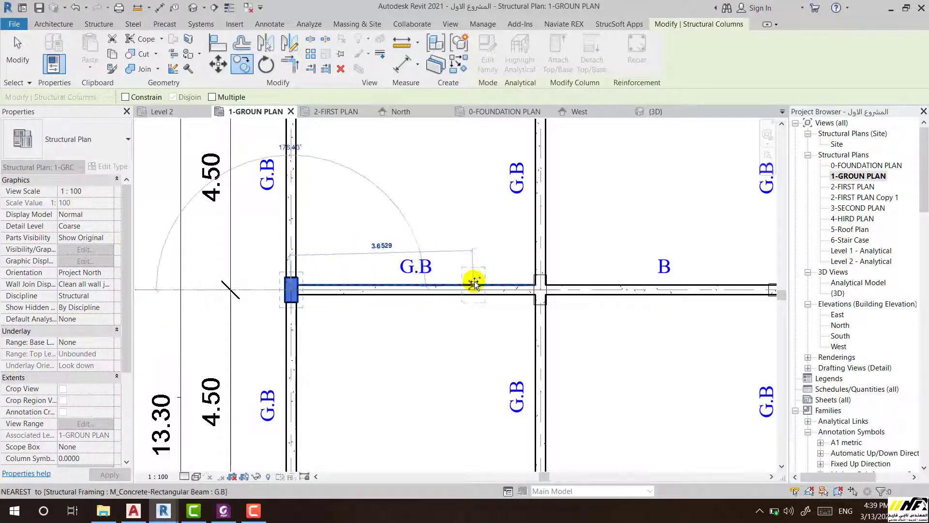
pyautogui.press('Escape')
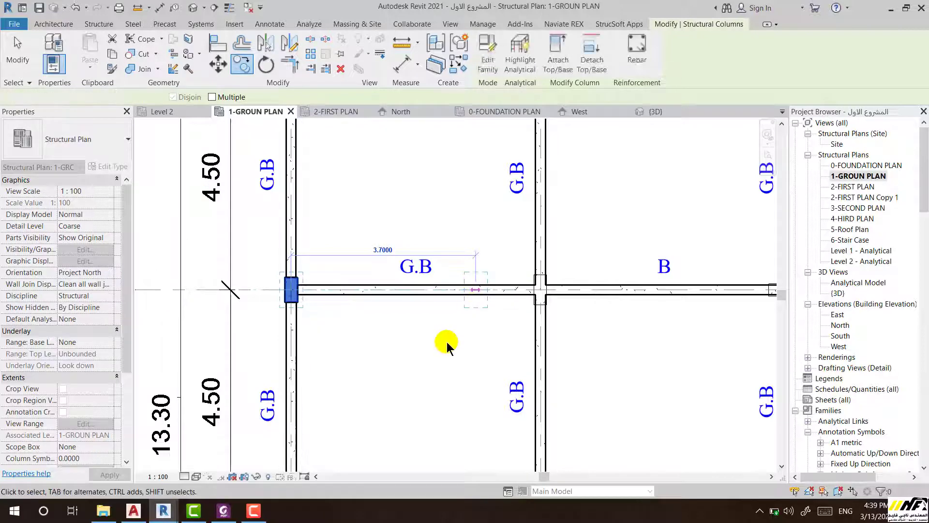
pyautogui.press('Escape')
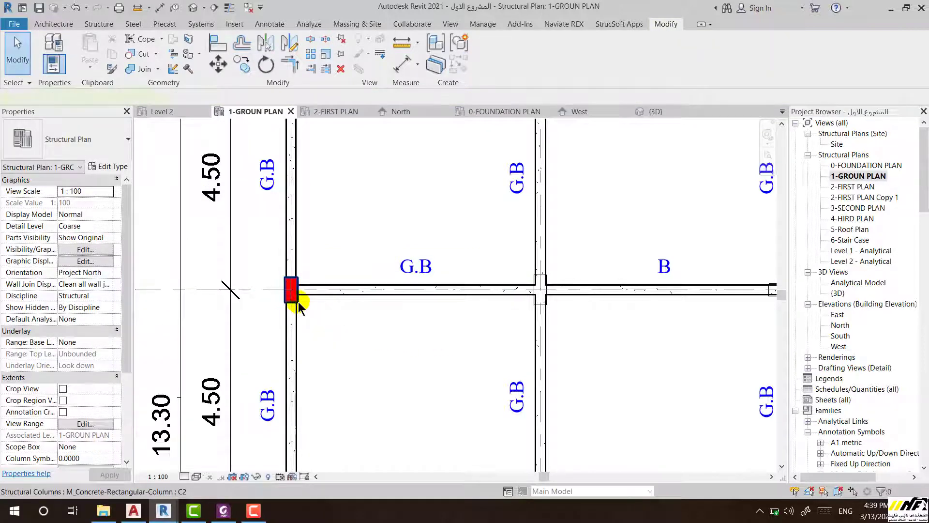
pyautogui.click(297, 301)
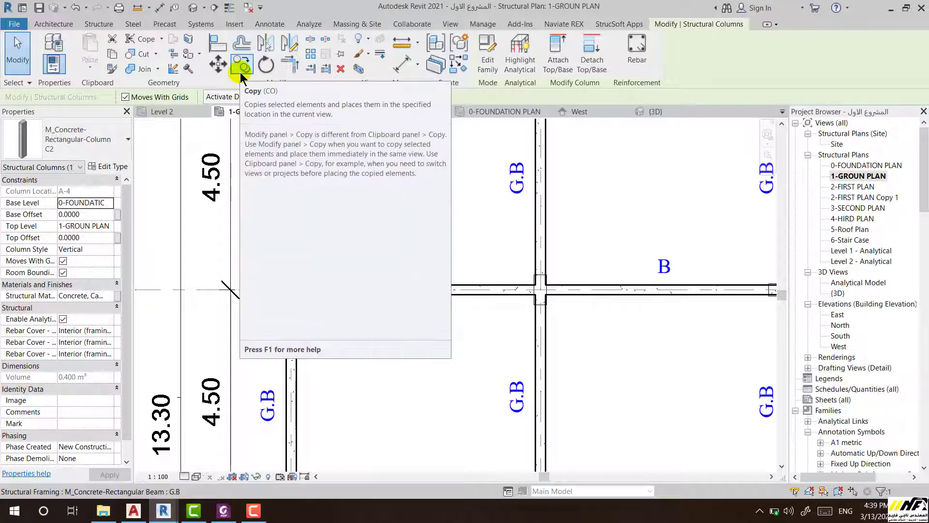
pyautogui.click(240, 68)
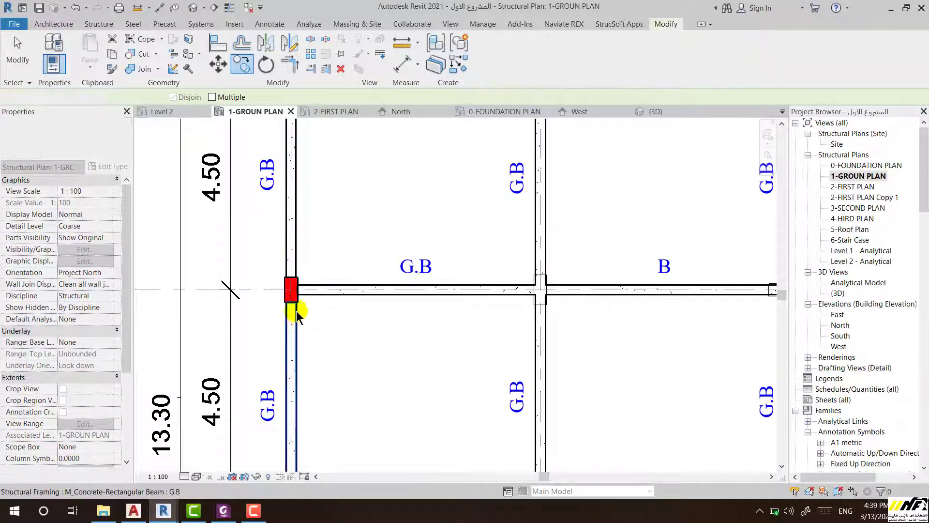
pyautogui.press('Escape')
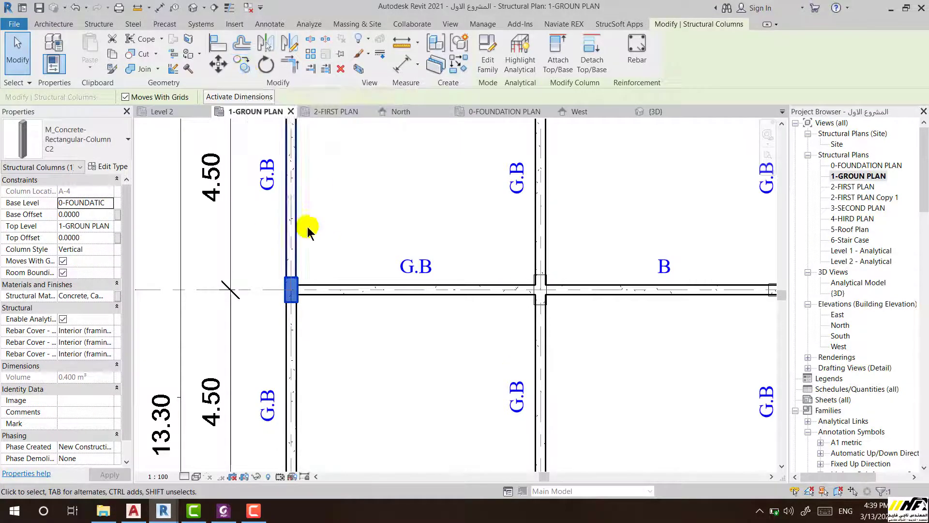
pyautogui.click(324, 323)
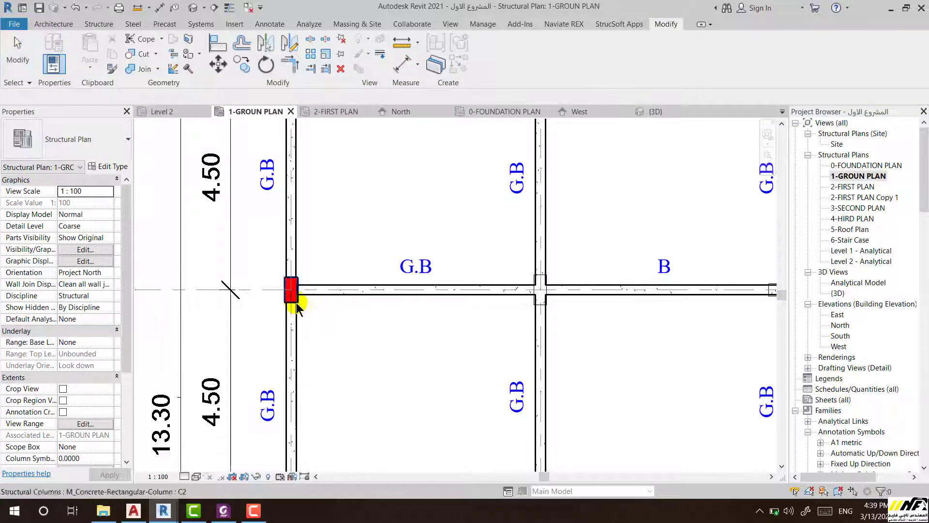
pyautogui.scroll(-3, 290, 302)
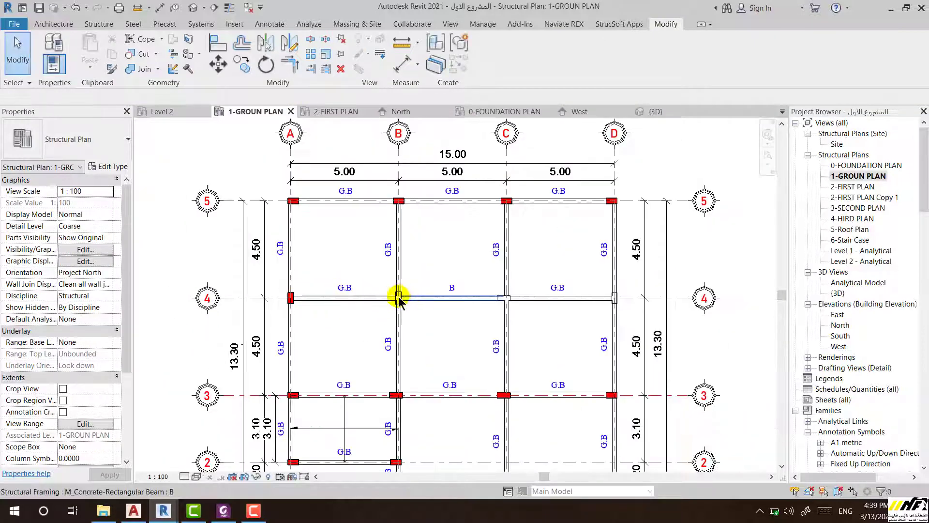
pyautogui.scroll(3, 293, 312)
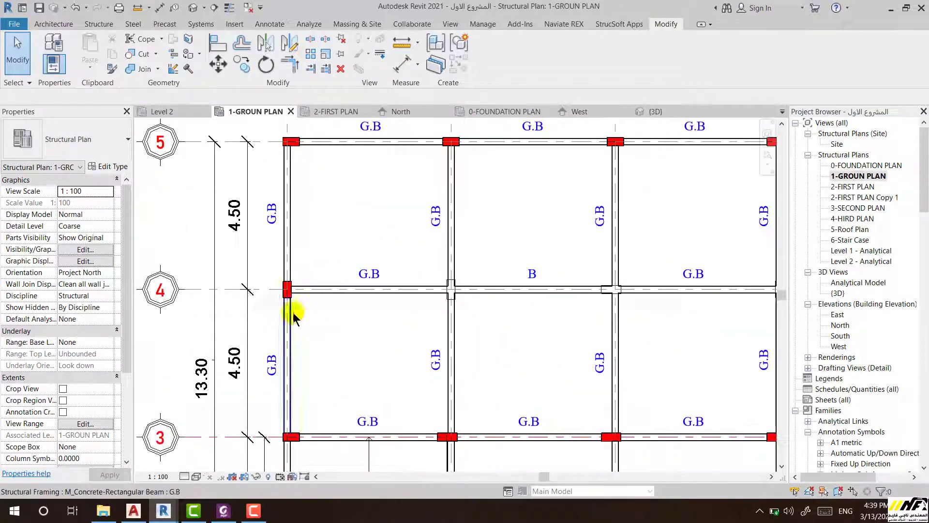
pyautogui.scroll(-2, 272, 316)
pyautogui.scroll(-1, 280, 302)
pyautogui.click(279, 296)
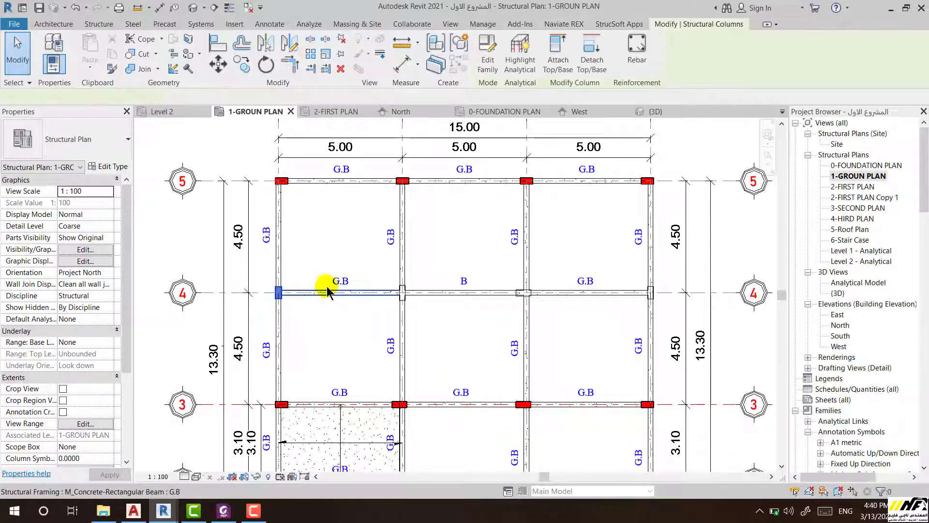
# Step: Start copying the A-4 column and pick its base point
pyautogui.click(242, 67)
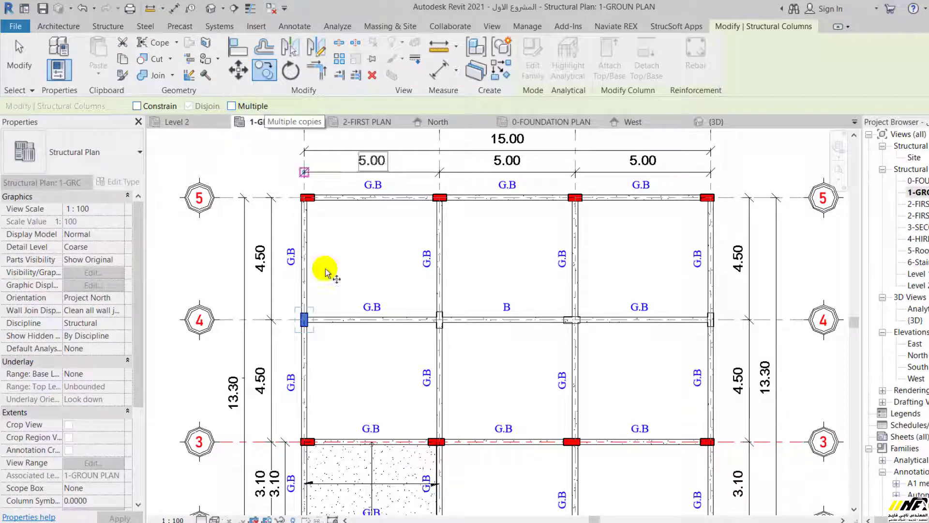
pyautogui.scroll(2, 327, 341)
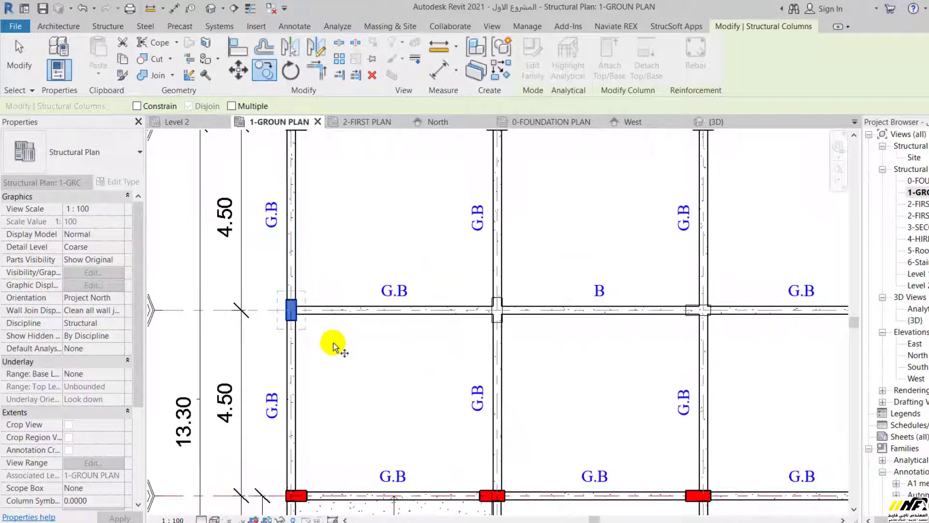
pyautogui.scroll(2, 324, 342)
pyautogui.scroll(2, 280, 267)
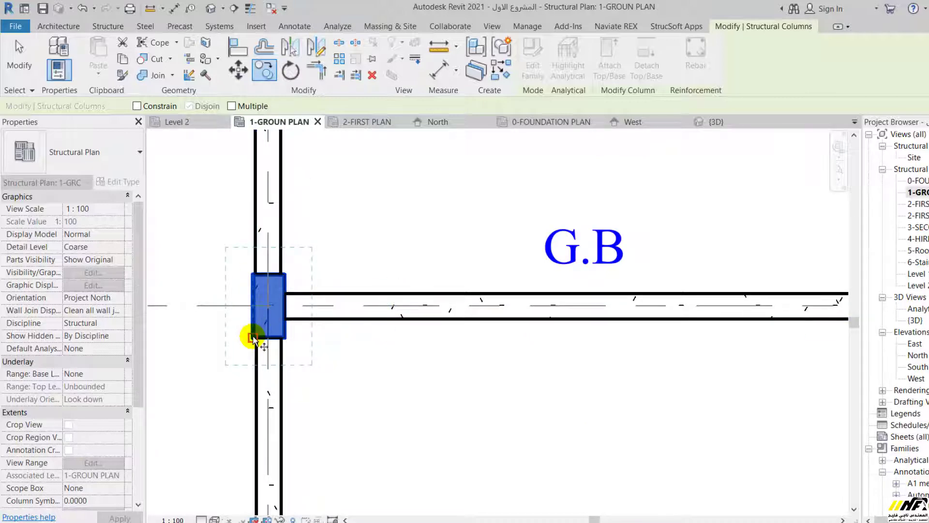
pyautogui.scroll(-1, 257, 341)
pyautogui.scroll(-1, 242, 334)
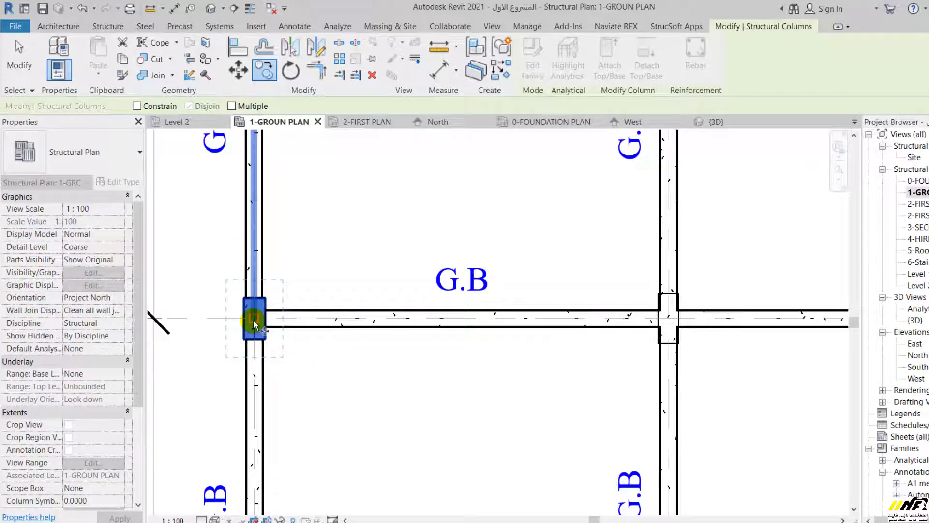
pyautogui.click(254, 319)
# Step: Place the copy 5 m along grid 4 at the B-4 intersection
pyautogui.scroll(-1, 204, 334)
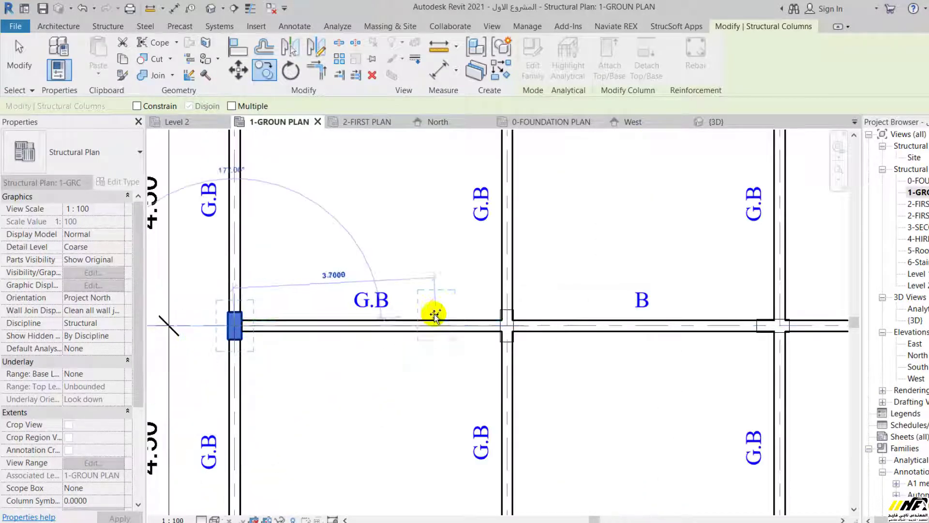
pyautogui.scroll(1, 441, 318)
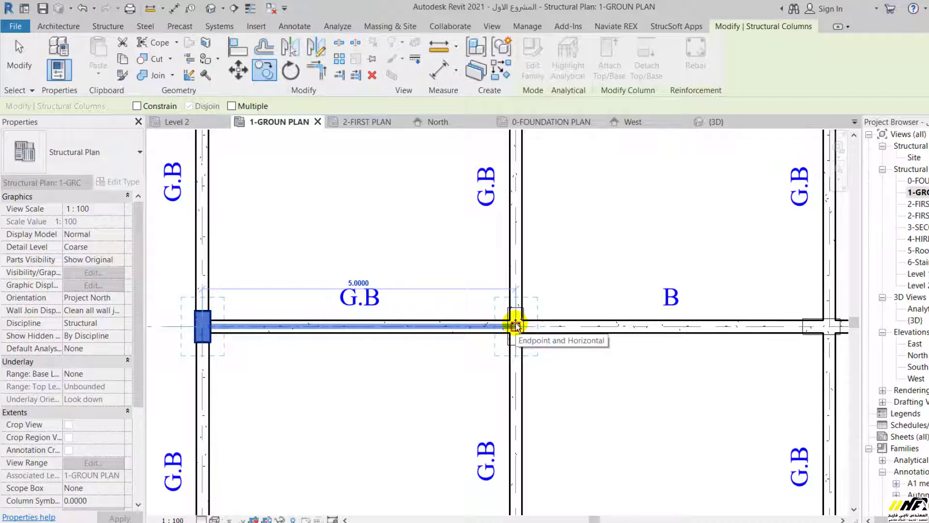
pyautogui.scroll(-3, 406, 425)
pyautogui.scroll(-2, 414, 421)
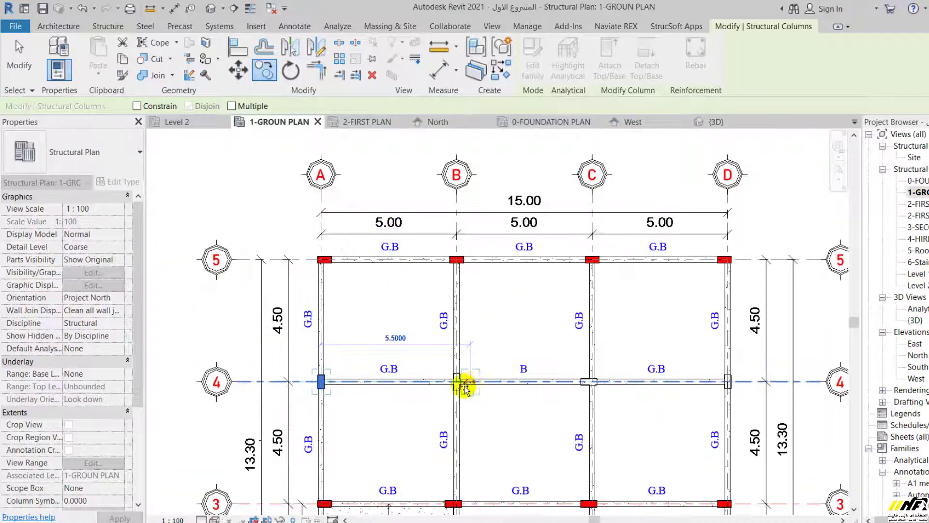
pyautogui.scroll(2, 458, 382)
pyautogui.scroll(3, 455, 385)
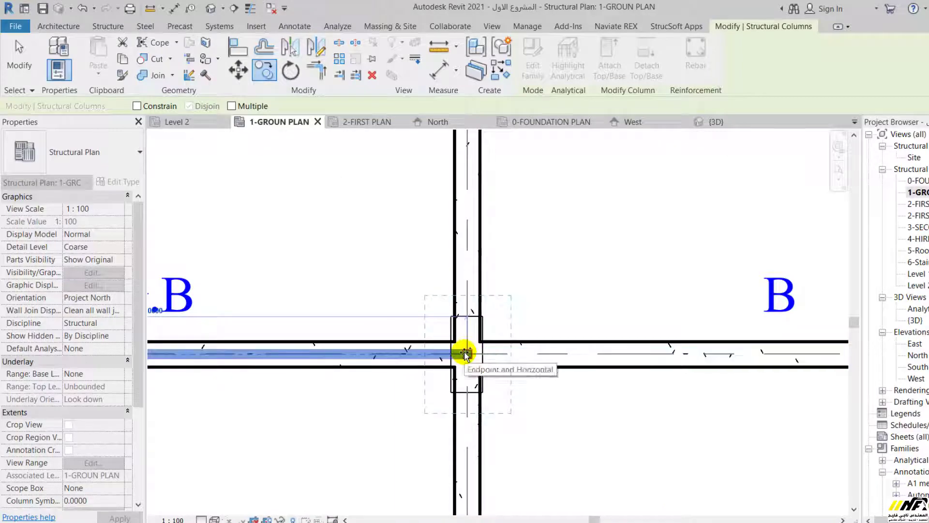
pyautogui.scroll(-1, 469, 353)
pyautogui.scroll(-1, 468, 351)
pyautogui.scroll(-1, 467, 351)
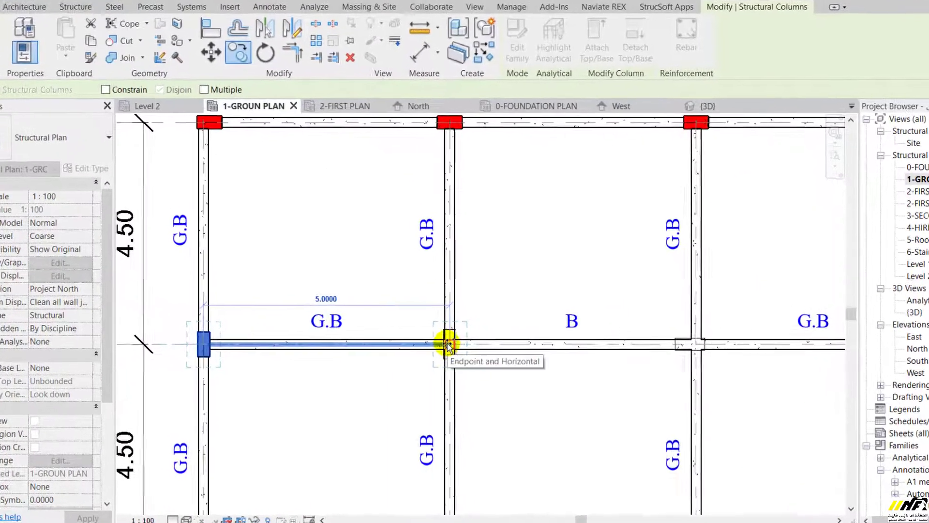
pyautogui.write('5')
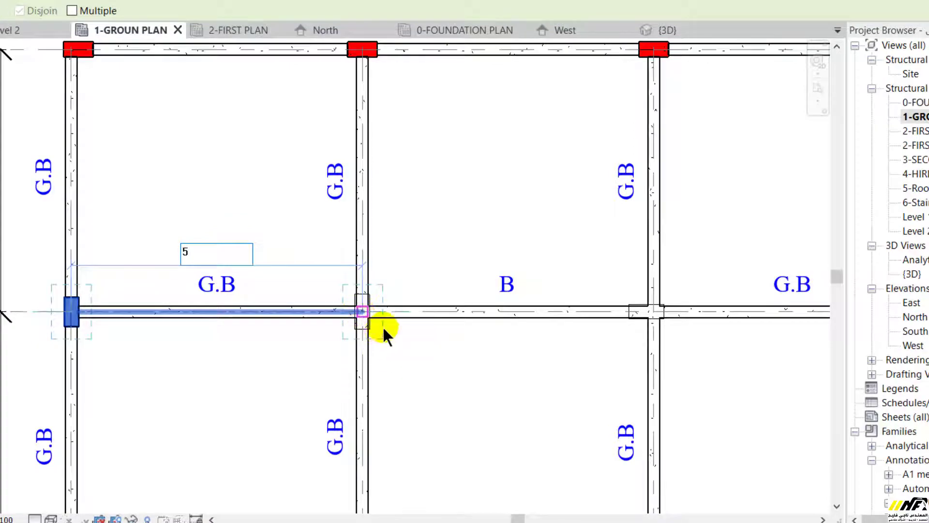
pyautogui.press('Return')
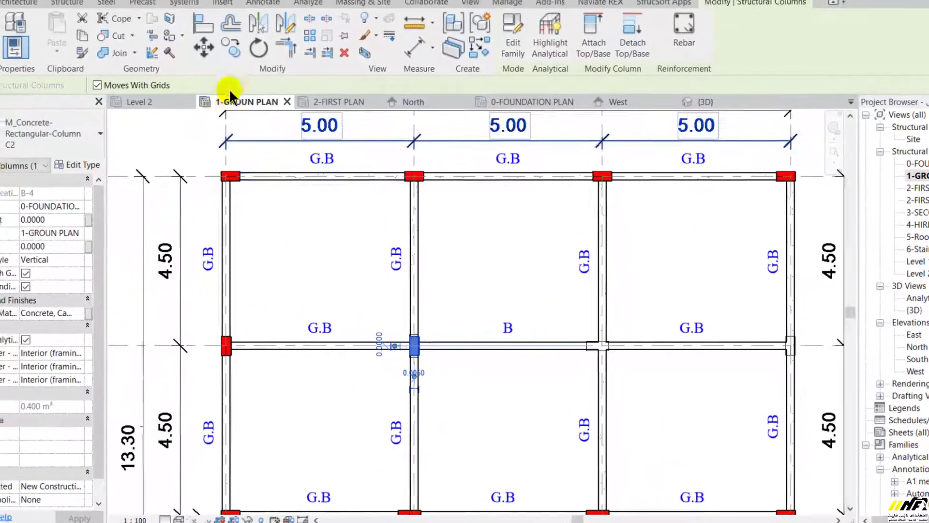
# Step: Copy the B-4 column to the next intersection along beam B at C-4
pyautogui.click(234, 47)
pyautogui.scroll(5, 451, 371)
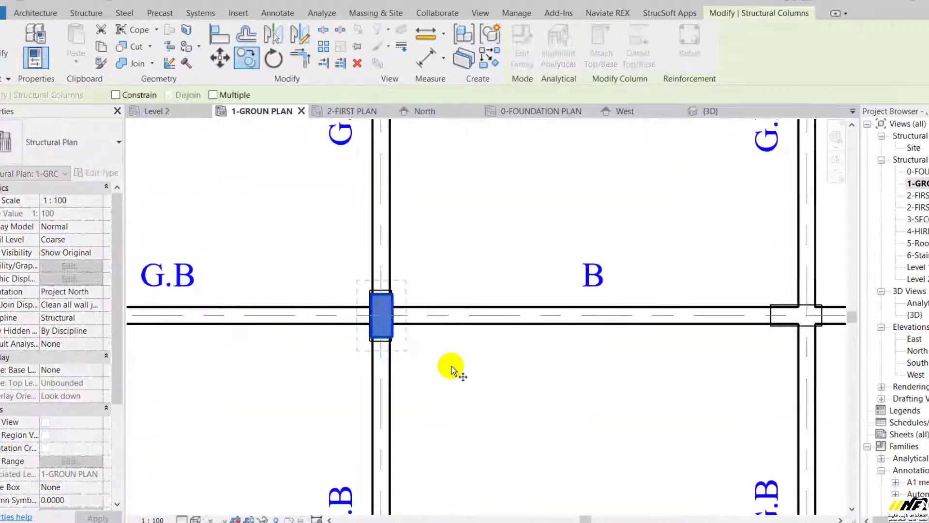
pyautogui.click(381, 319)
pyautogui.scroll(-2, 365, 326)
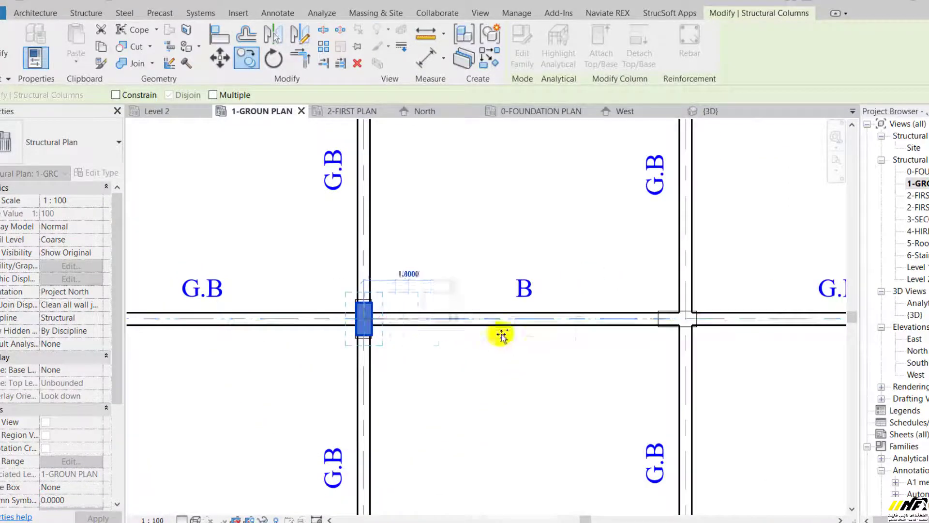
pyautogui.click(686, 319)
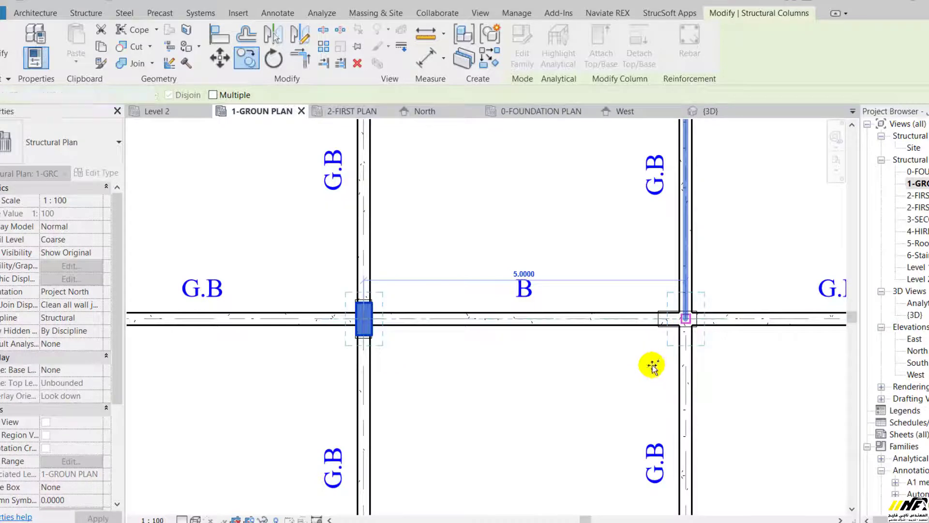
pyautogui.press('Escape')
pyautogui.scroll(-3, 291, 380)
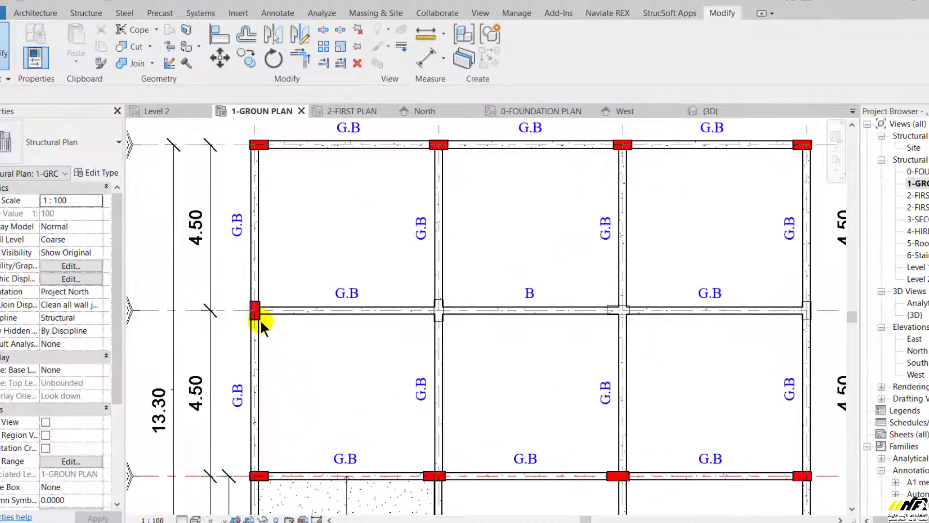
# Step: Copy the A-4 column, undo the misplaced copy, and reselect the original
pyautogui.click(260, 320)
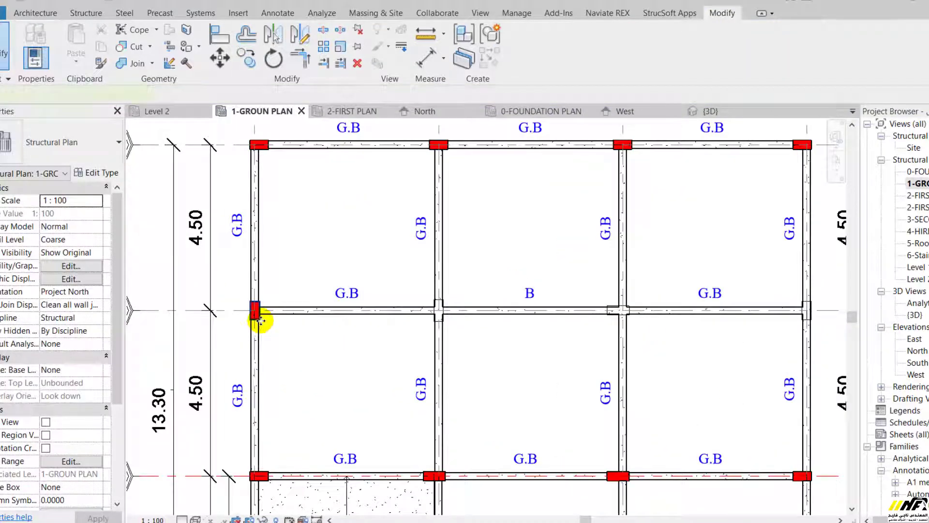
pyautogui.click(248, 60)
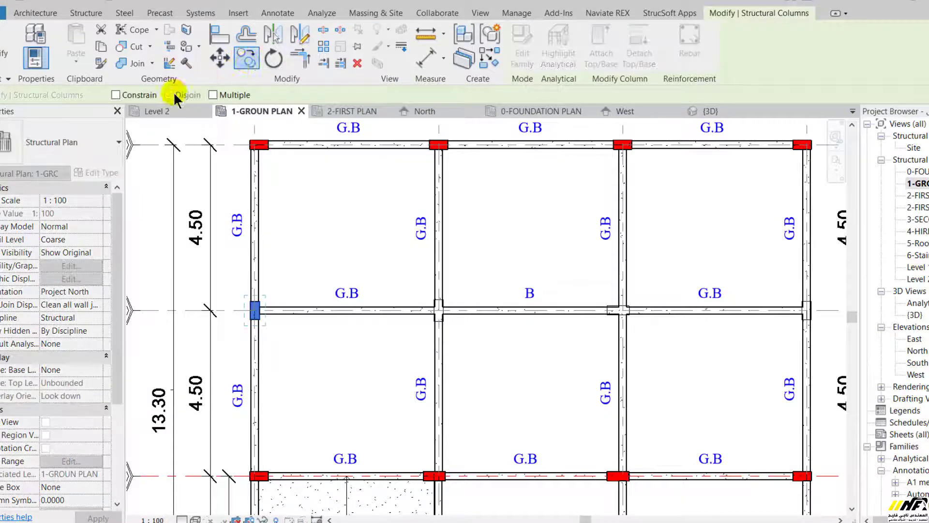
pyautogui.scroll(1, 251, 313)
pyautogui.click(251, 312)
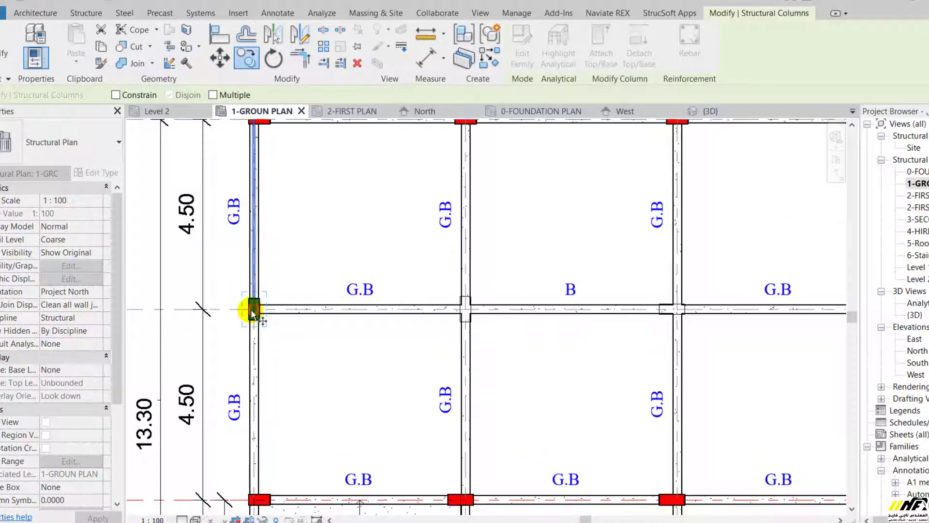
pyautogui.click(253, 310)
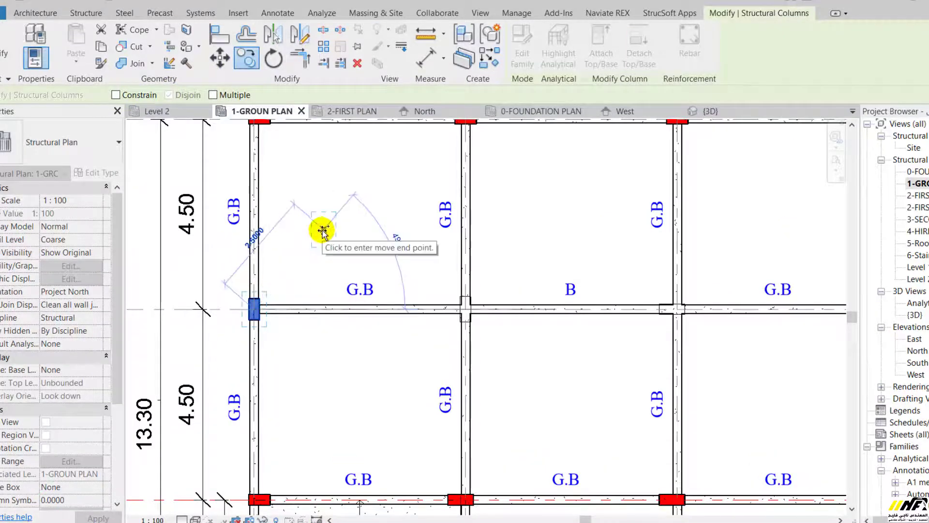
pyautogui.click(346, 211)
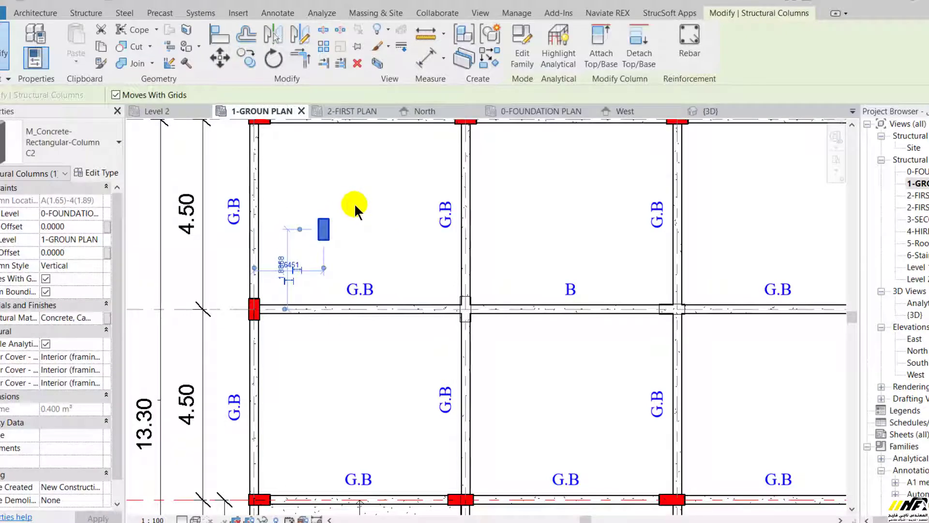
pyautogui.hotkey('ctrl', 'z')
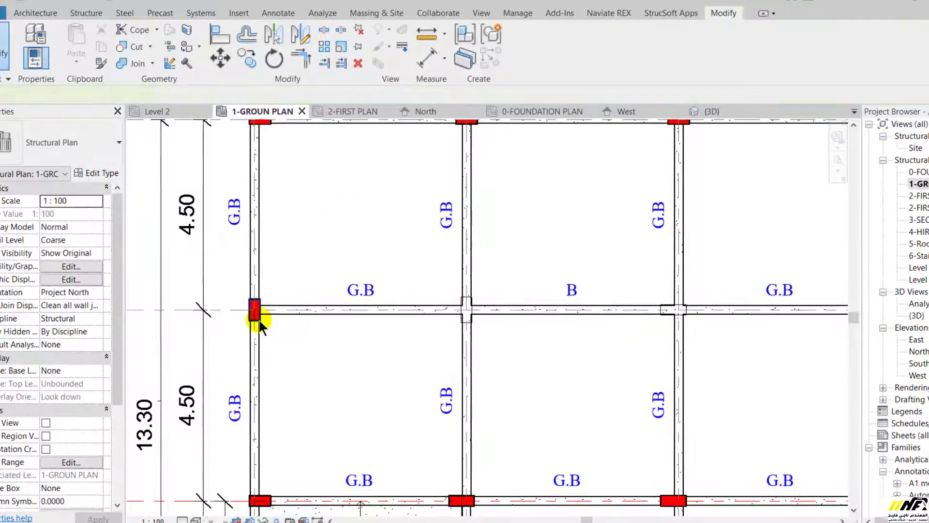
pyautogui.click(255, 312)
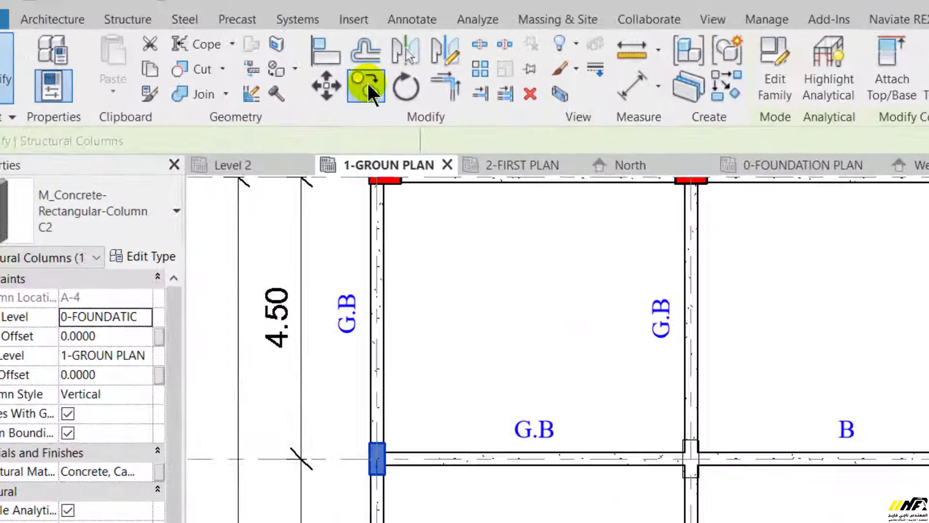
# Step: Copy the A-4 column with Constrain on, placing it 5.0000 along grid 4 at B-4
pyautogui.click(367, 81)
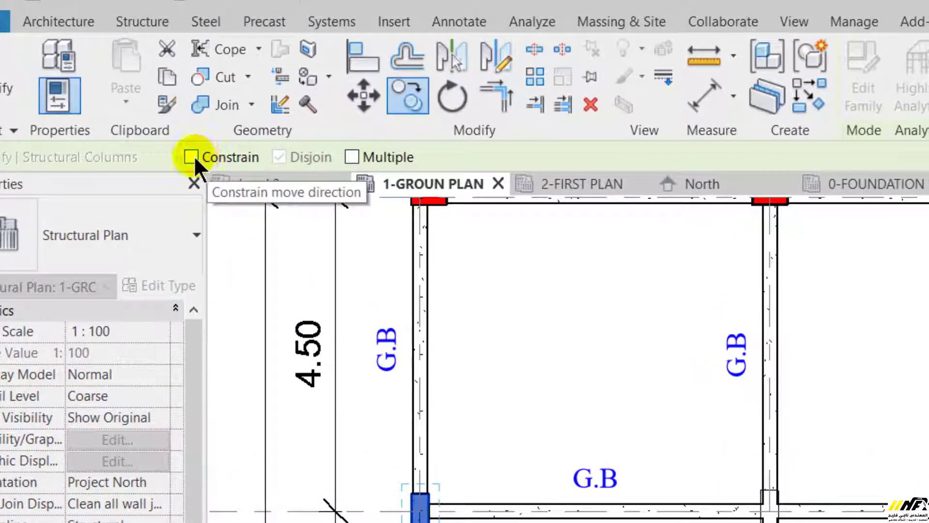
pyautogui.click(192, 156)
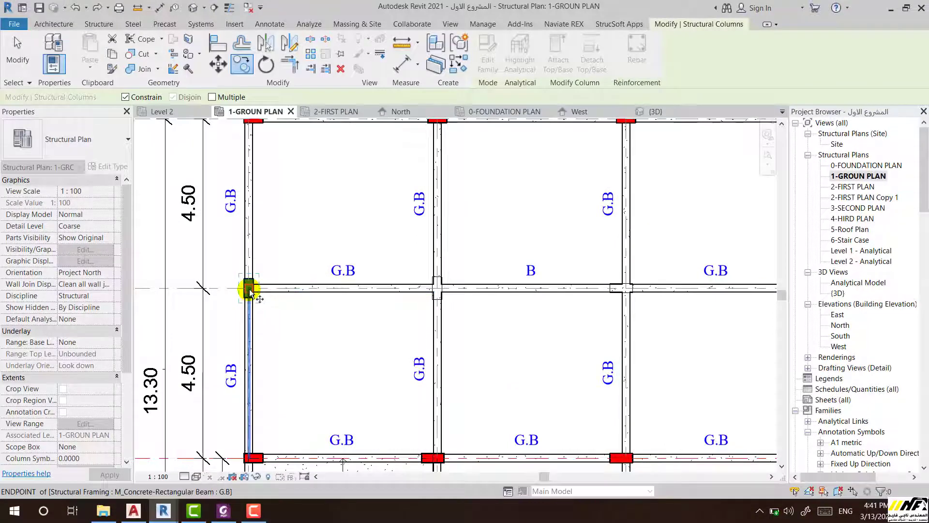
pyautogui.click(250, 291)
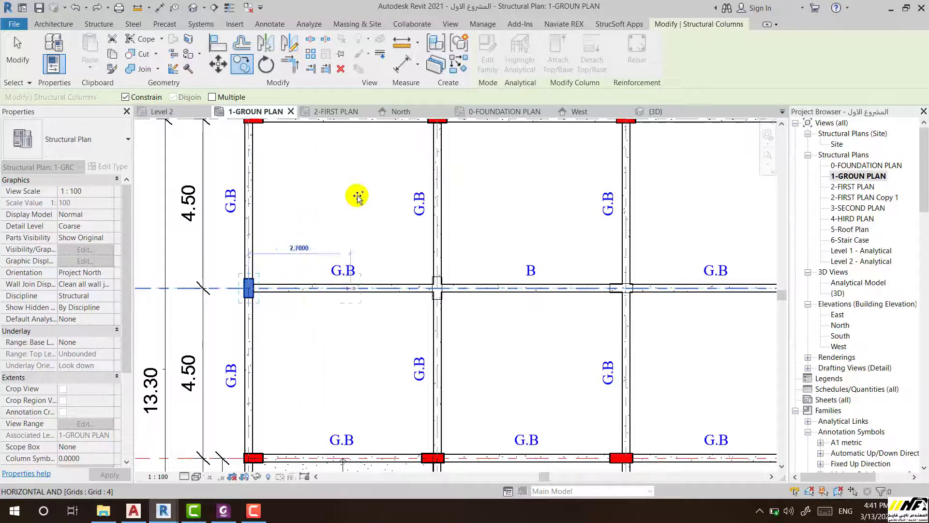
pyautogui.scroll(-1, 233, 335)
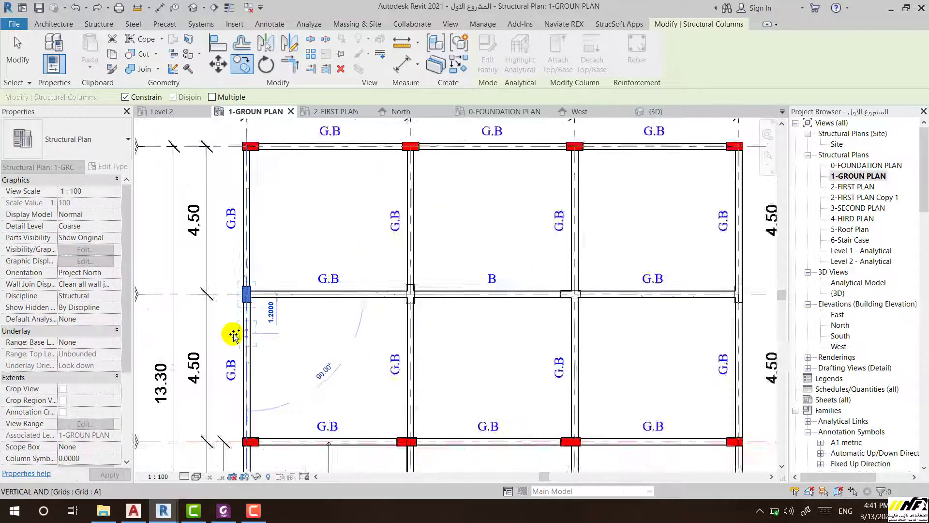
pyautogui.scroll(-2, 233, 382)
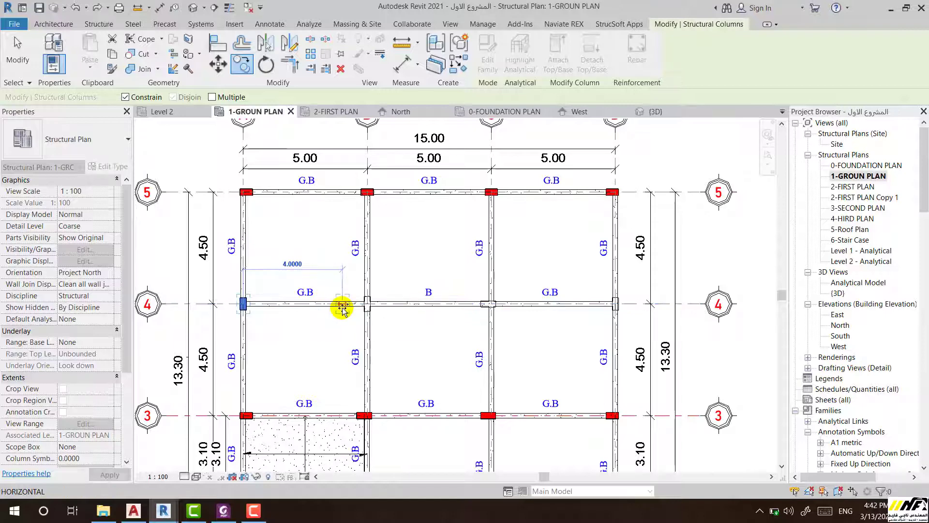
pyautogui.scroll(2, 343, 310)
pyautogui.scroll(1, 339, 312)
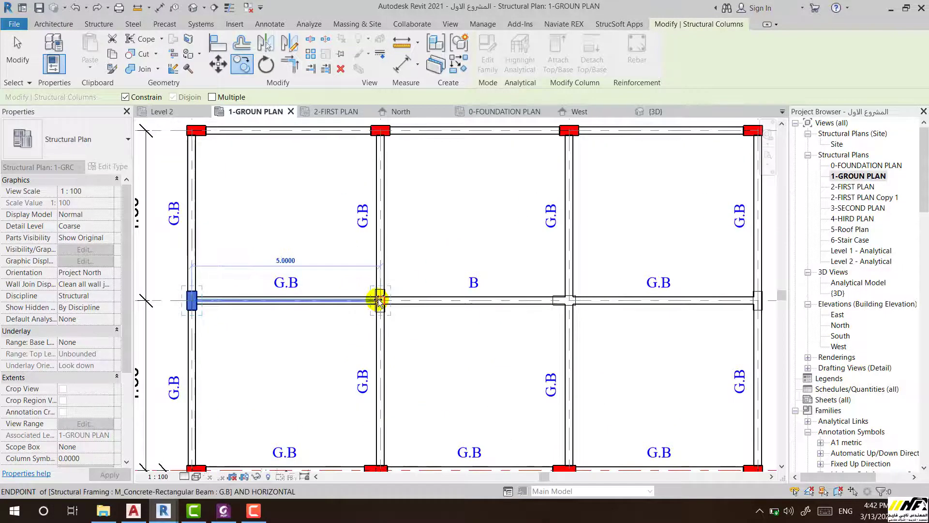
pyautogui.click(421, 253)
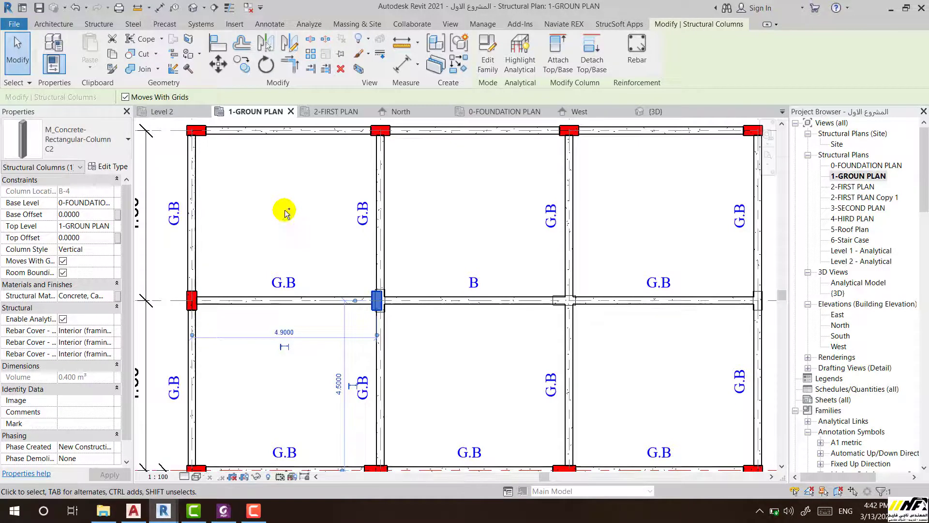
# Step: Reselect the A-4 column and start a Multiple copy from its base point
pyautogui.press('Escape')
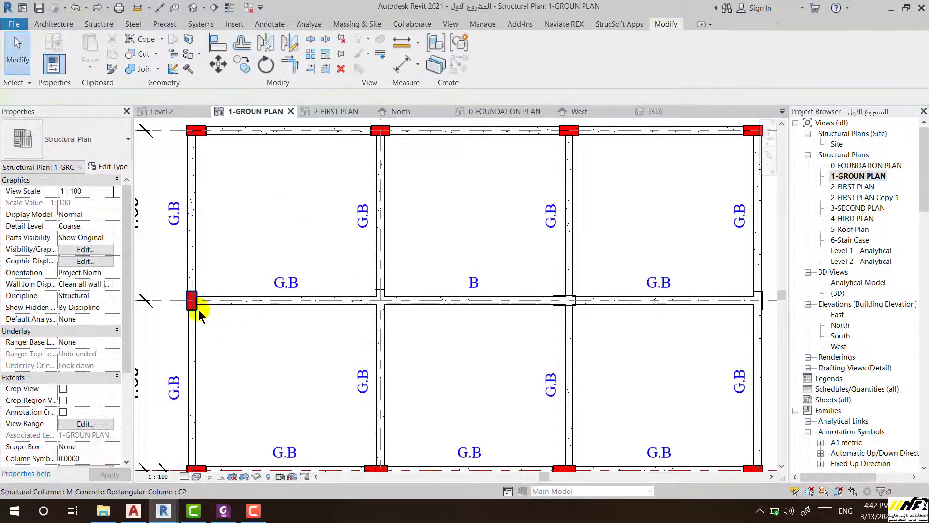
pyautogui.click(199, 311)
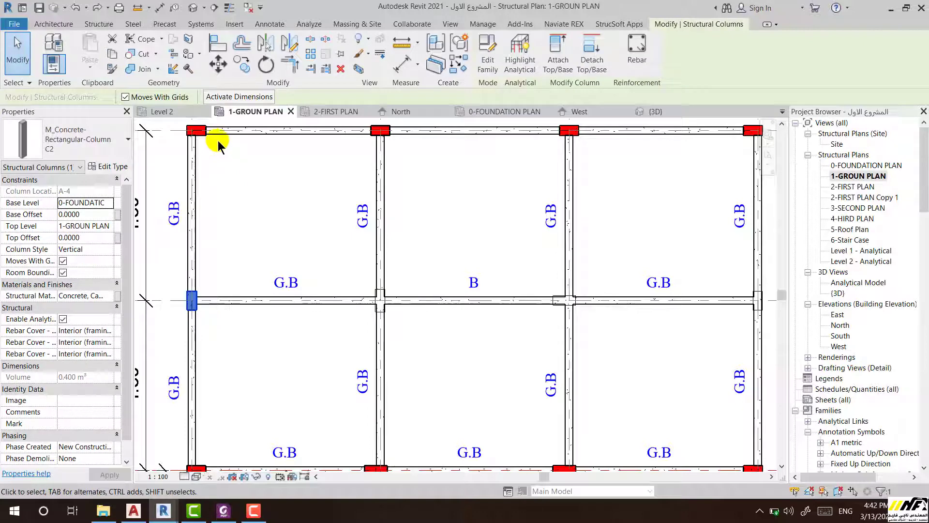
pyautogui.click(252, 70)
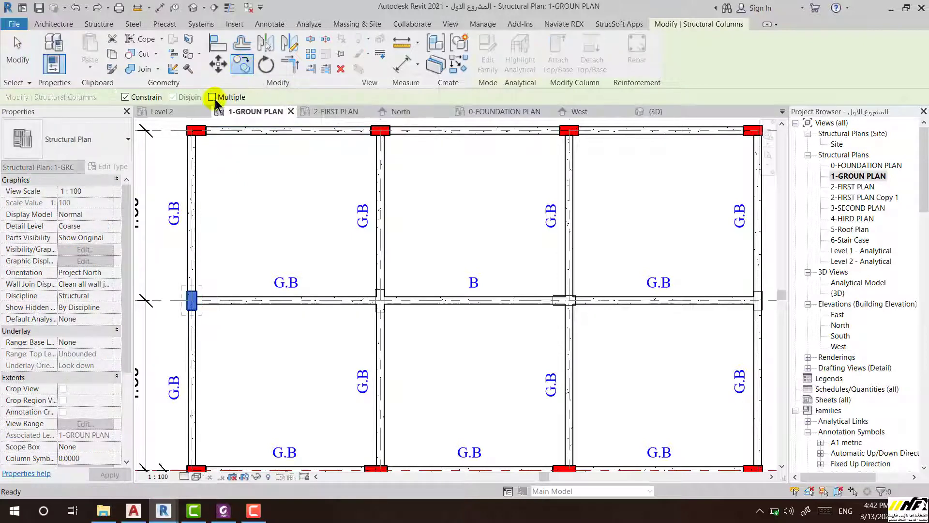
pyautogui.click(212, 97)
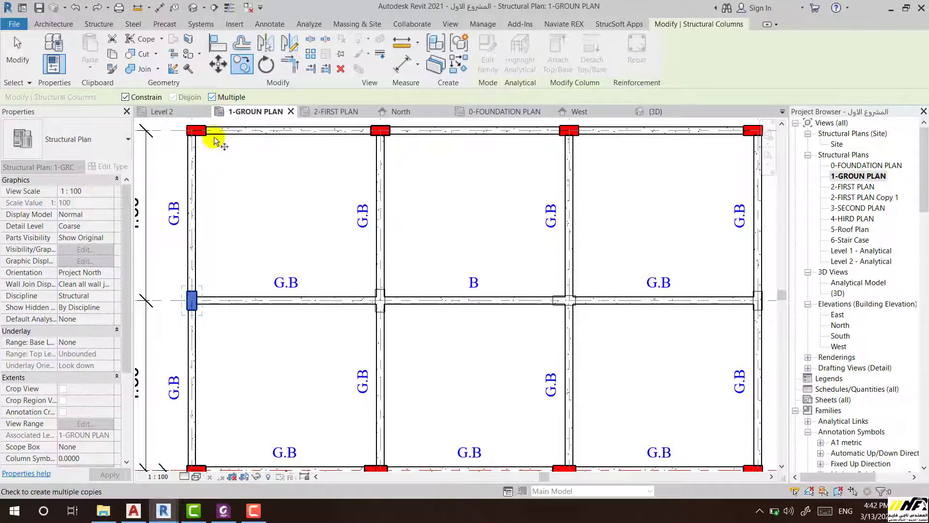
pyautogui.click(192, 302)
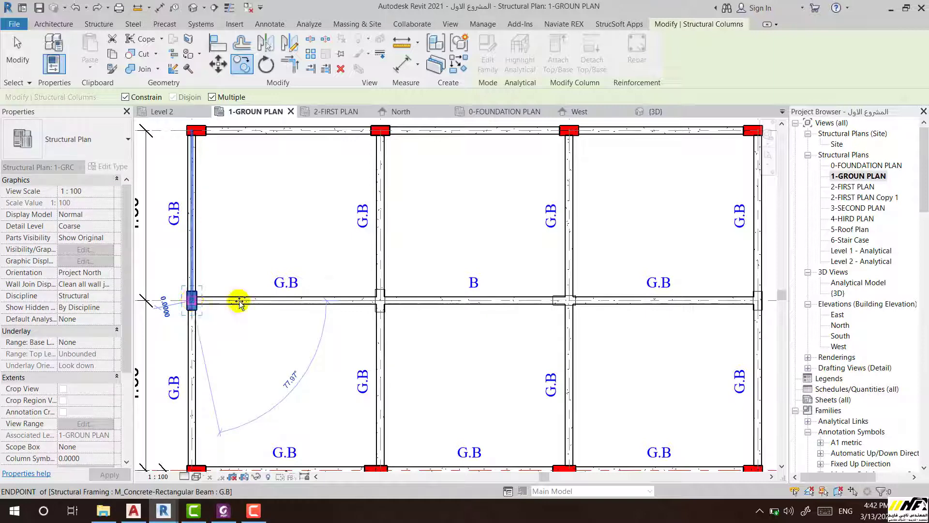
# Step: Place column copies at B-4, C-4 and D-4 along grid 4
pyautogui.click(380, 301)
pyautogui.scroll(-4, 460, 311)
pyautogui.scroll(3, 479, 318)
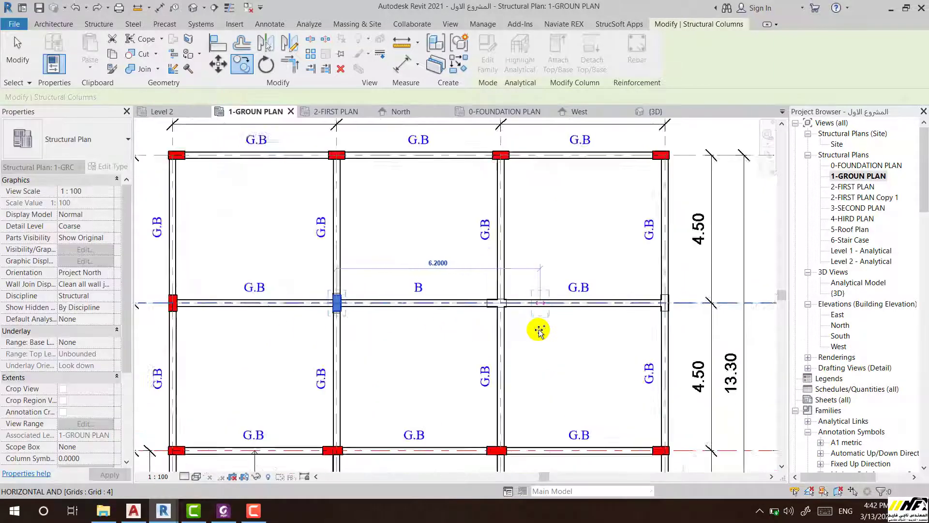
pyautogui.scroll(1, 522, 319)
pyautogui.scroll(1, 506, 307)
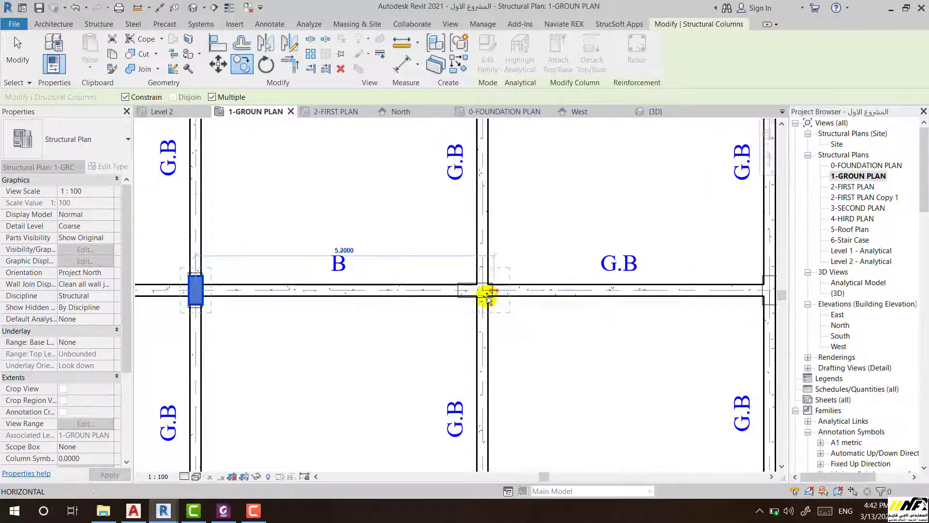
pyautogui.click(483, 290)
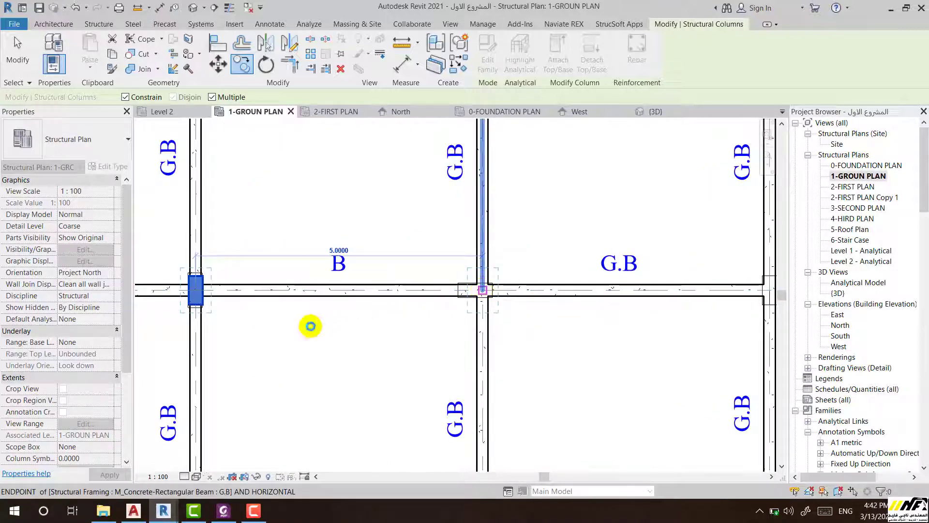
pyautogui.scroll(-2, 311, 326)
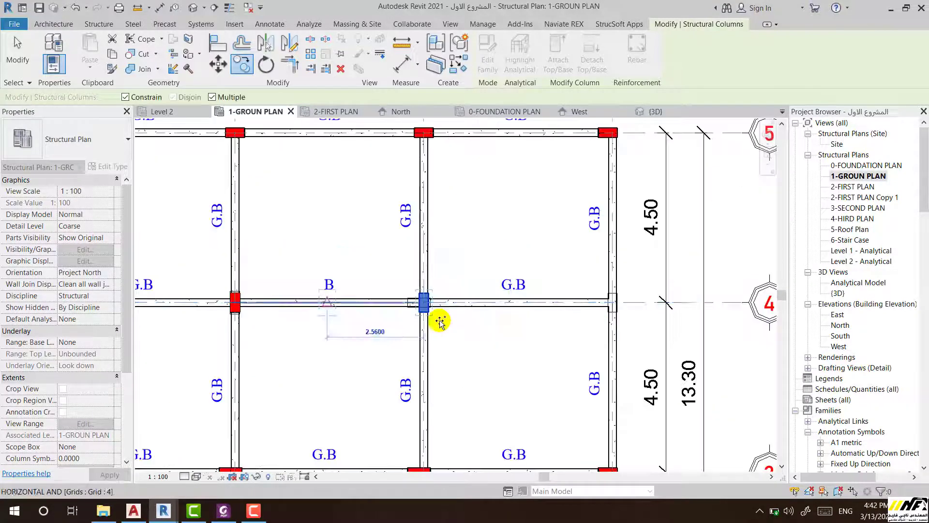
pyautogui.click(613, 304)
pyautogui.scroll(-2, 503, 241)
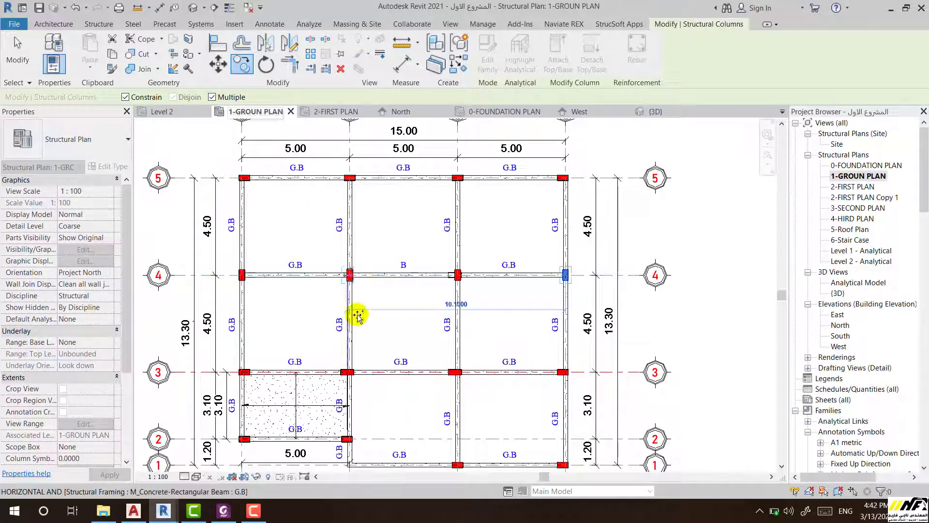
# Step: Uncheck Constrain, then cancel the pending column copy and clear the column selection
pyautogui.click(126, 97)
pyautogui.scroll(2, 378, 363)
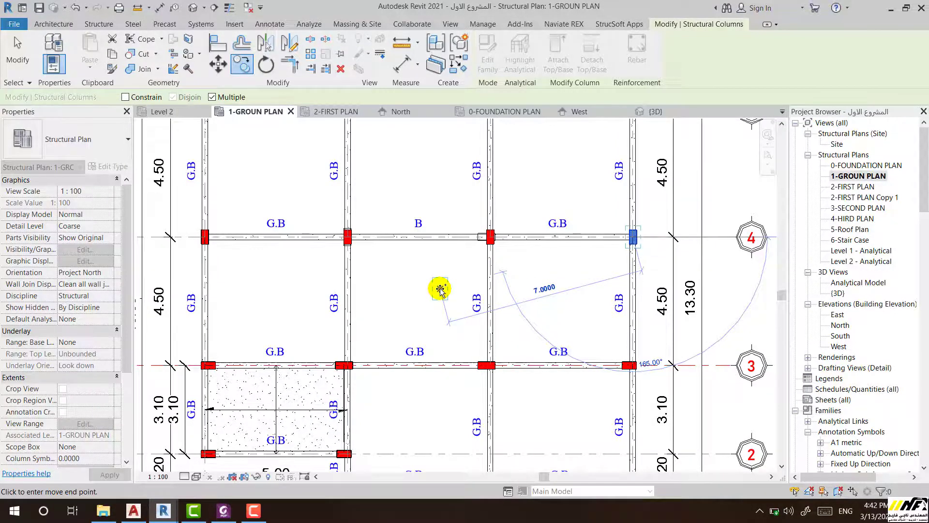
pyautogui.press('Escape')
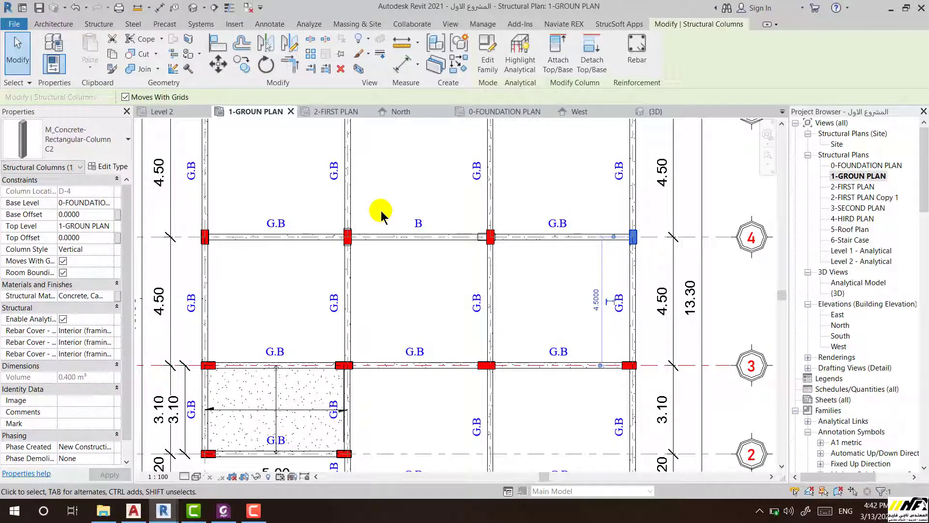
pyautogui.press('Escape')
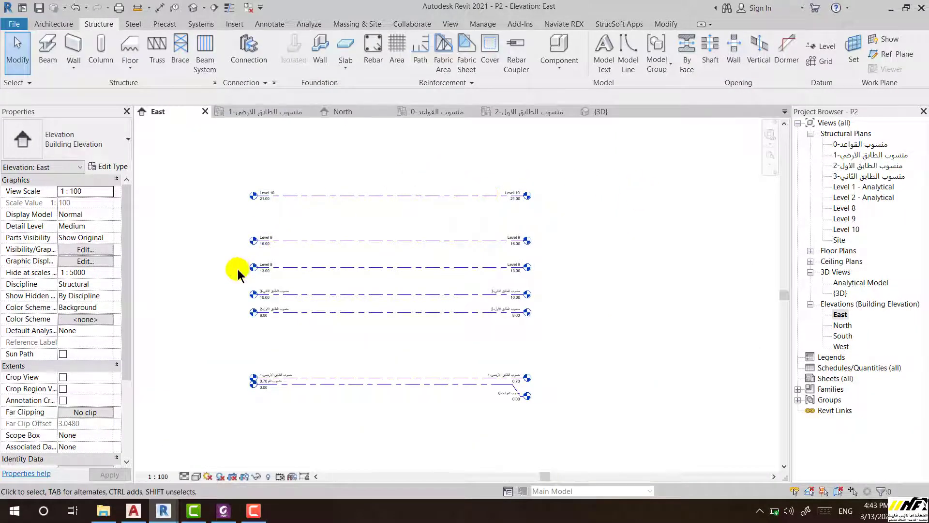
# Step: Delete the five upper levels and their views, keeping only the 0.70 and 0.00 levels
pyautogui.scroll(2, 237, 270)
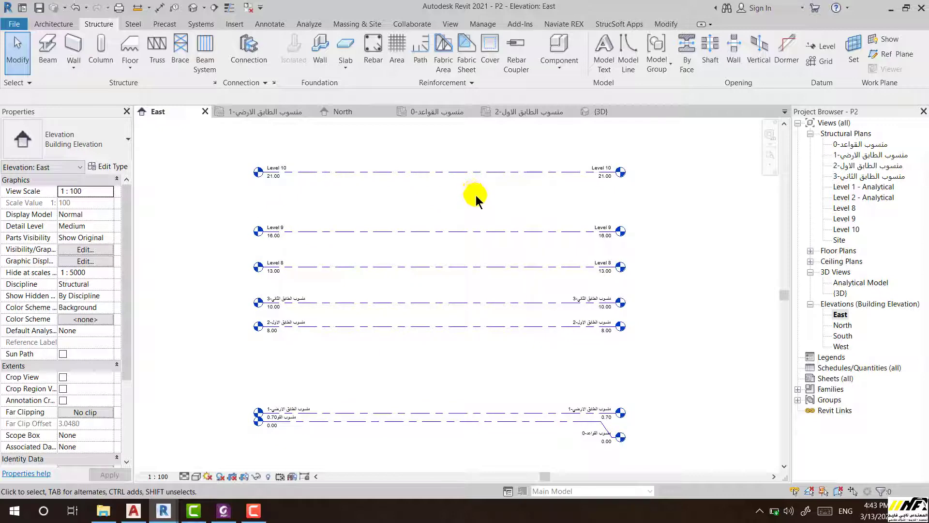
pyautogui.moveTo(501, 152); pyautogui.dragTo(435, 353)
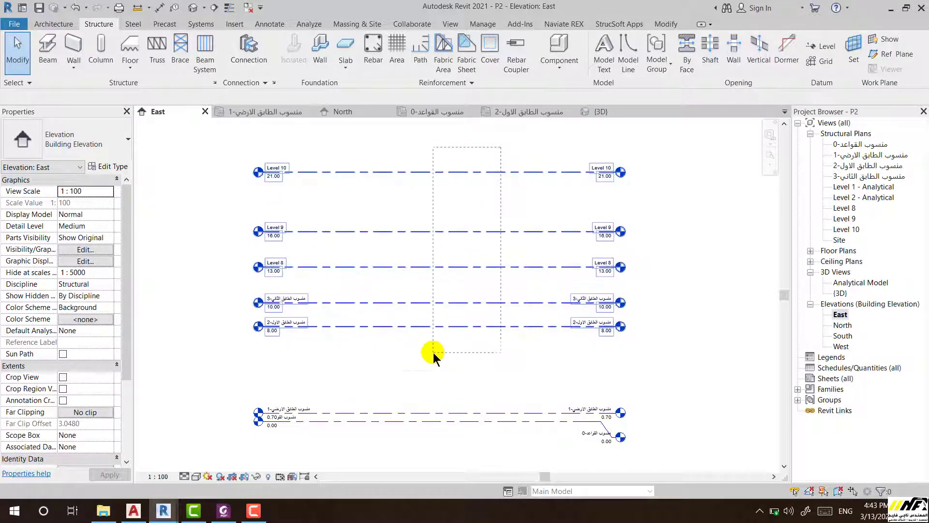
pyautogui.press('Delete')
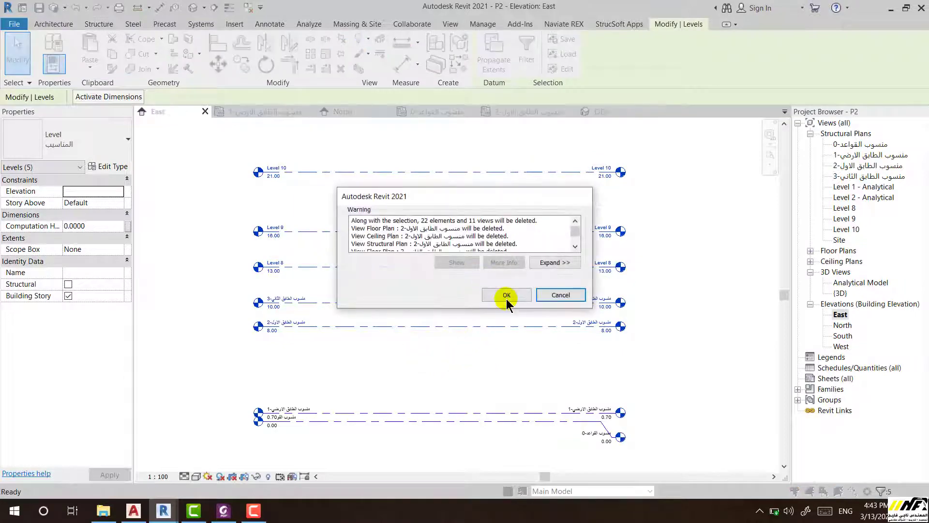
pyautogui.click(505, 297)
pyautogui.scroll(3, 421, 440)
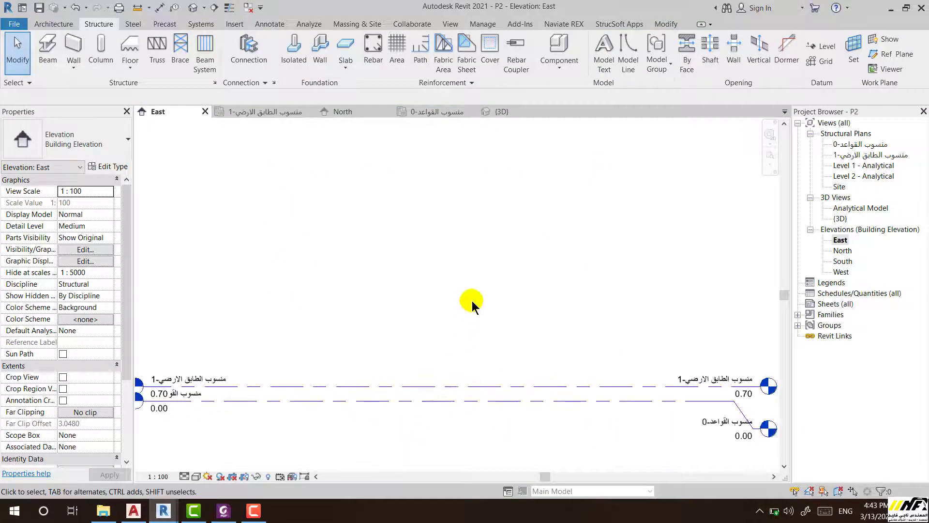
pyautogui.scroll(-3, 480, 339)
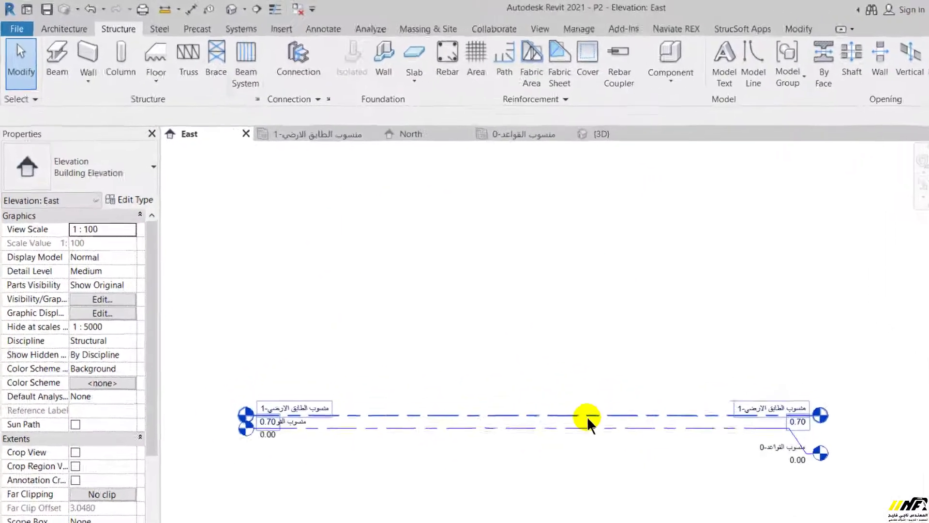
# Step: Start copying the ground-floor level with Constrain and Multiple on, from a point on it
pyautogui.click(509, 358)
pyautogui.click(454, 126)
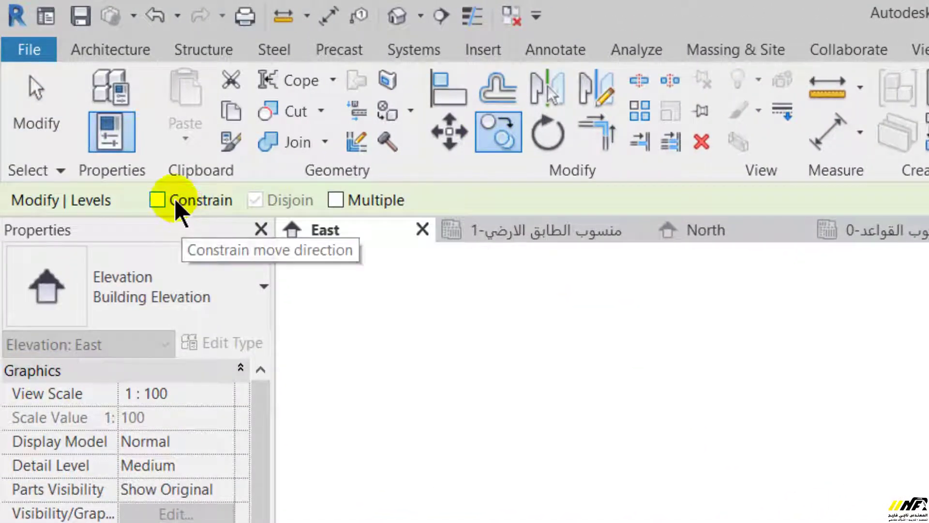
pyautogui.click(176, 201)
pyautogui.click(271, 128)
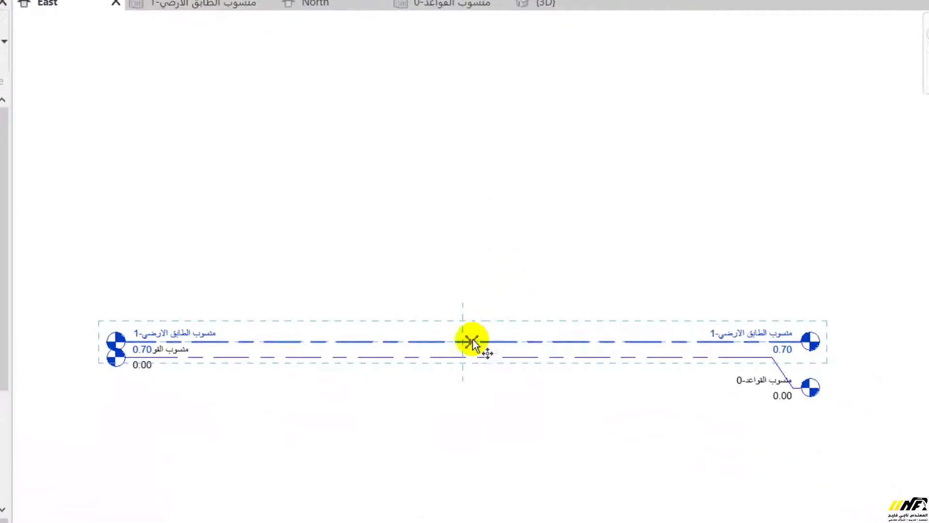
pyautogui.click(469, 341)
pyautogui.scroll(-1, 472, 368)
pyautogui.scroll(-2, 475, 395)
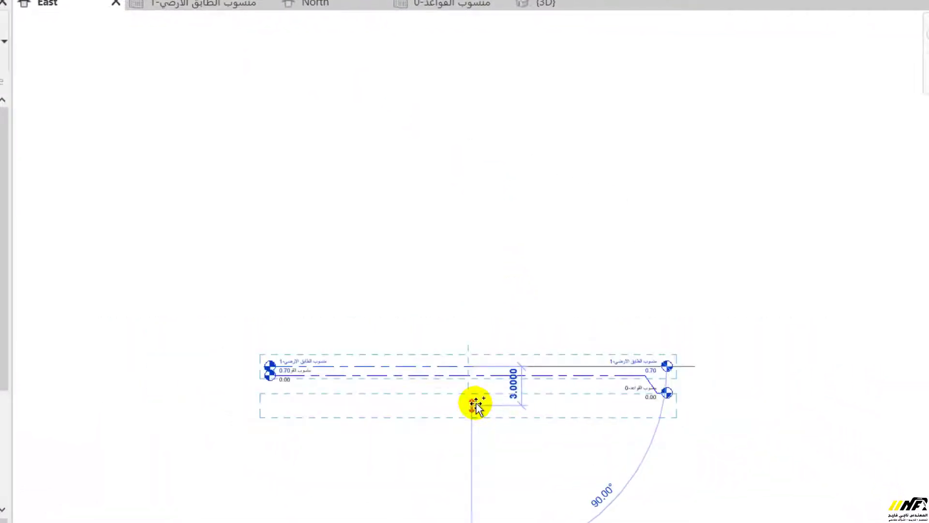
pyautogui.scroll(-1, 499, 257)
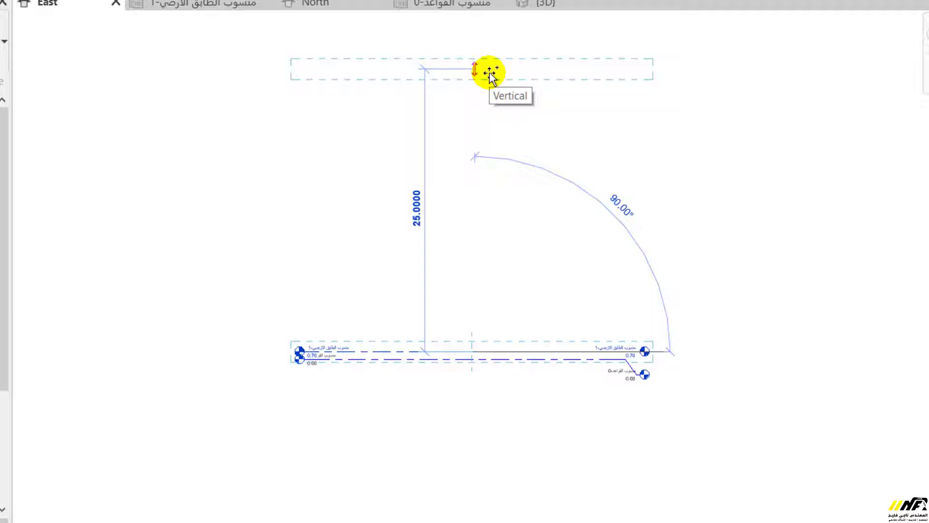
# Step: Place Levels 11–14 at successive spacings of 3, 4, 5 and 3, declining the save reminder
pyautogui.write('3')
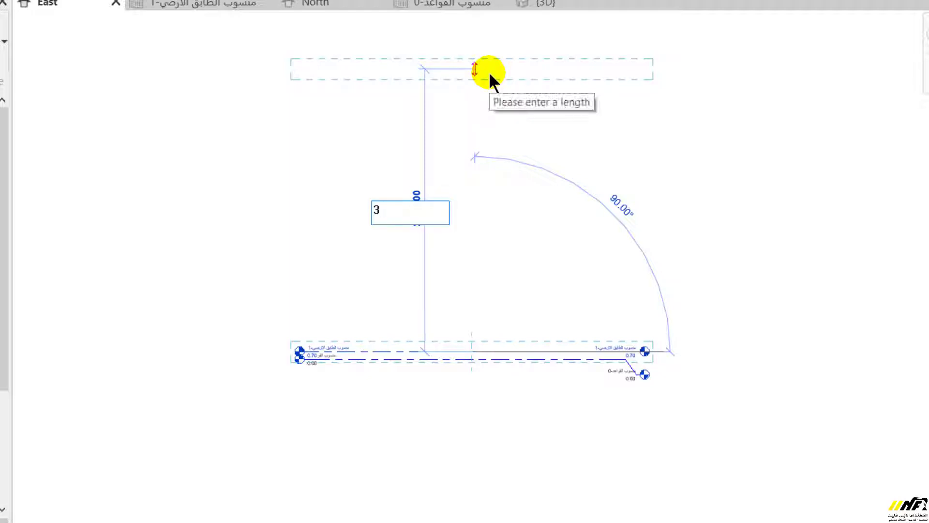
pyautogui.press('Return')
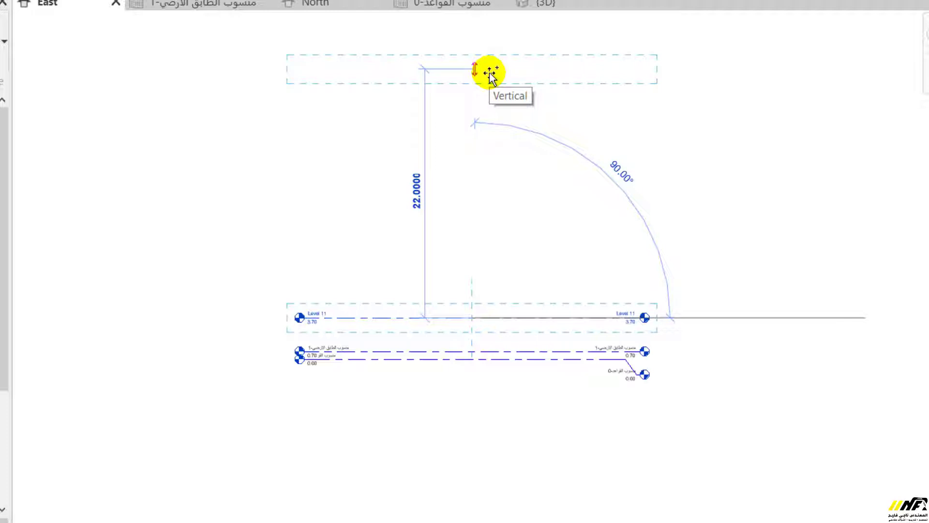
pyautogui.write('4')
pyautogui.press('Return')
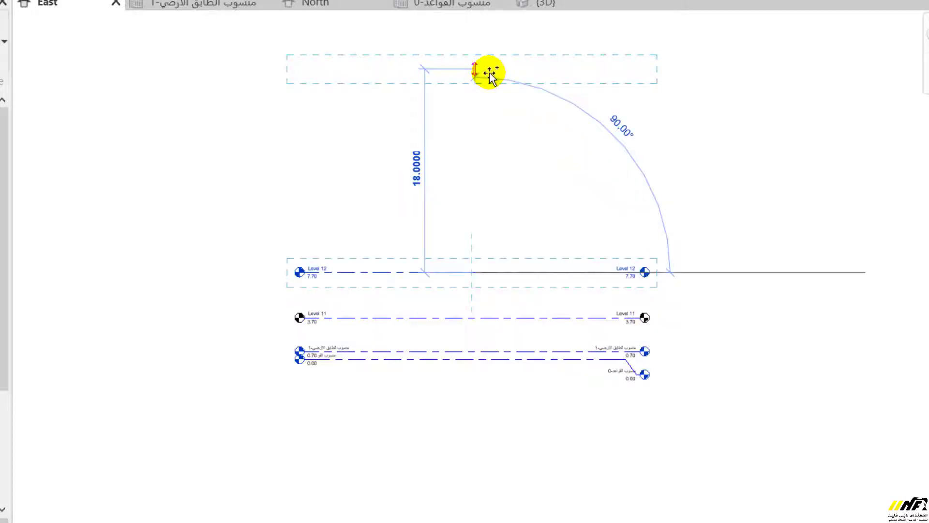
pyautogui.write('5')
pyautogui.press('Return')
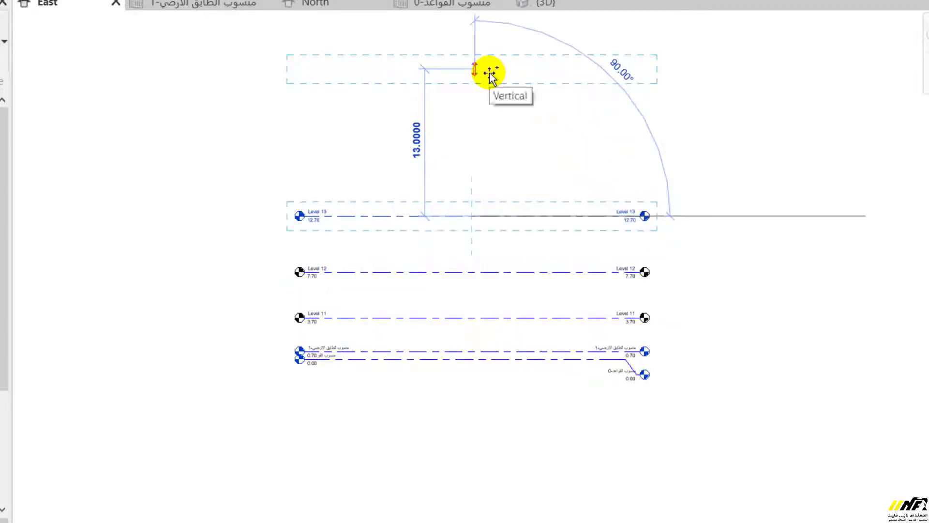
pyautogui.write('3')
pyautogui.press('Return')
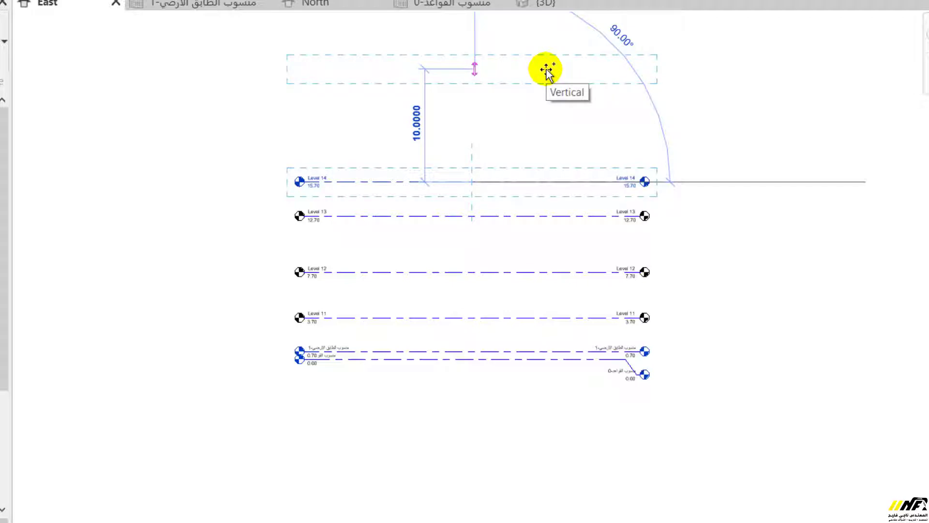
pyautogui.press('Escape')
pyautogui.press('Escape')
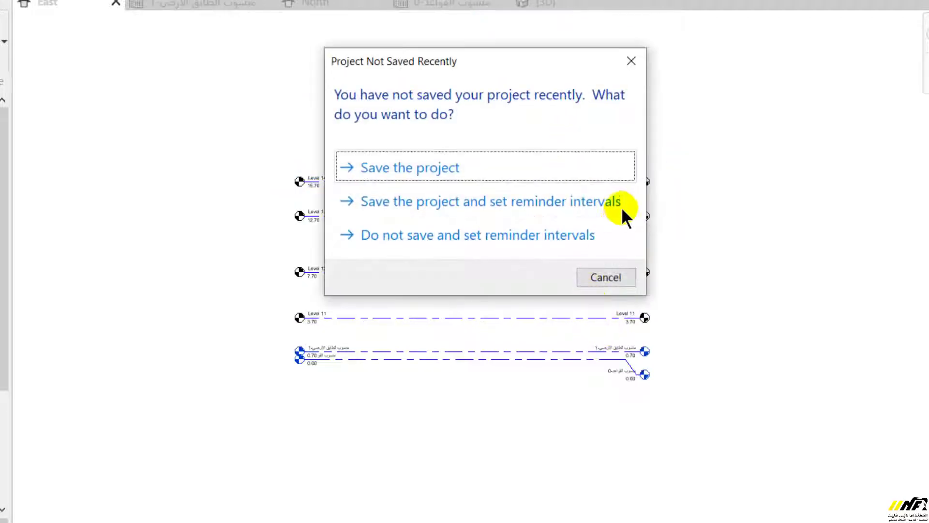
pyautogui.click(606, 278)
pyautogui.scroll(2, 638, 241)
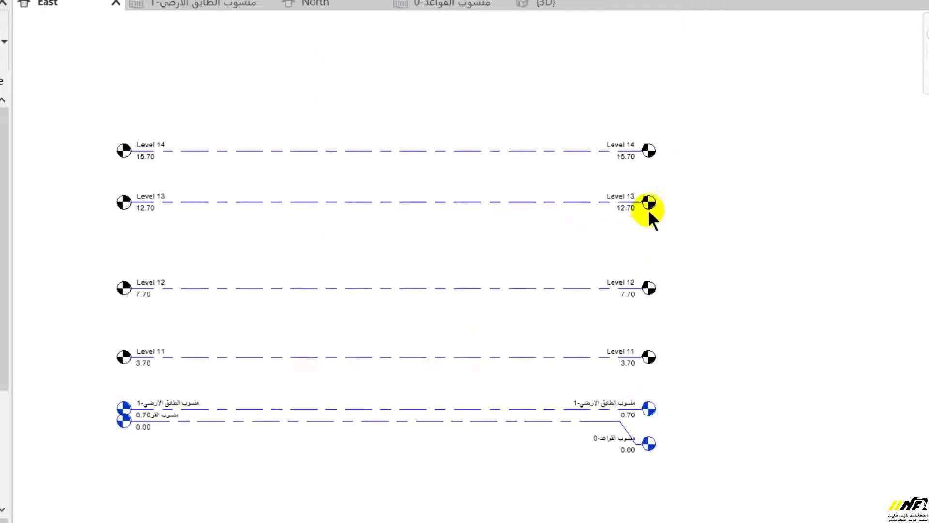
pyautogui.scroll(1, 638, 358)
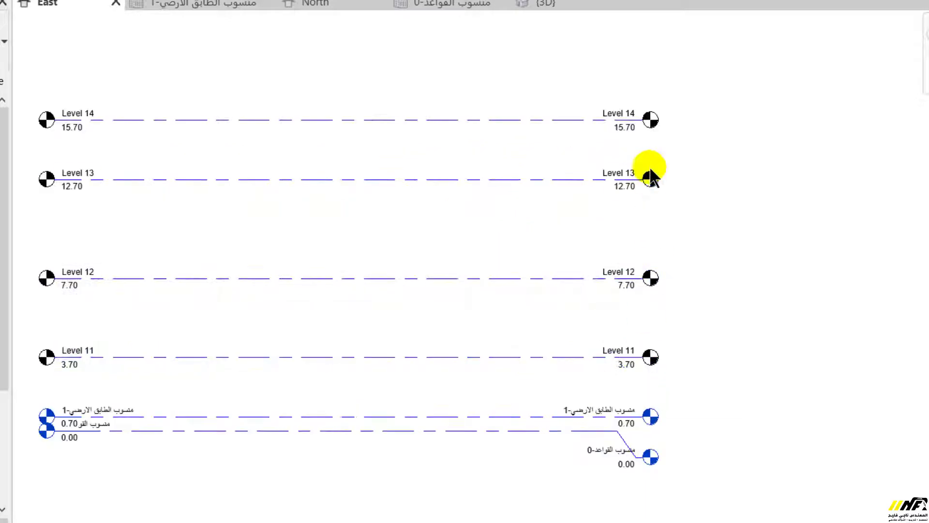
pyautogui.scroll(1, 650, 167)
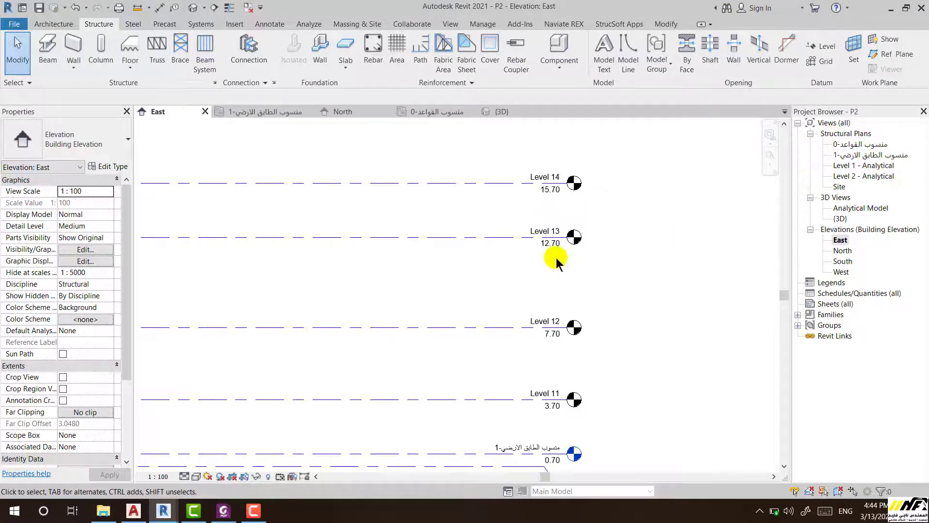
pyautogui.scroll(-2, 556, 258)
# Step: Create new structural plan views for Levels 11, 12, 13 and 14
pyautogui.scroll(2, 570, 355)
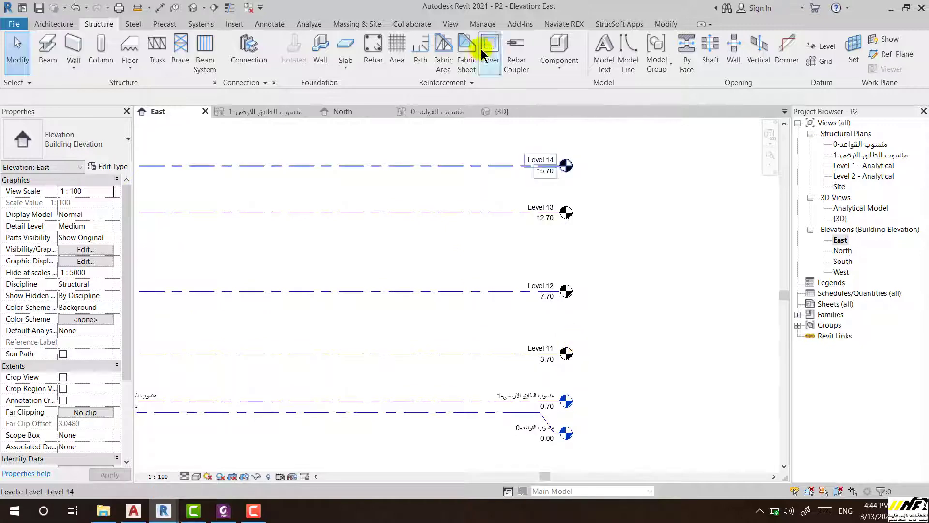
pyautogui.click(455, 25)
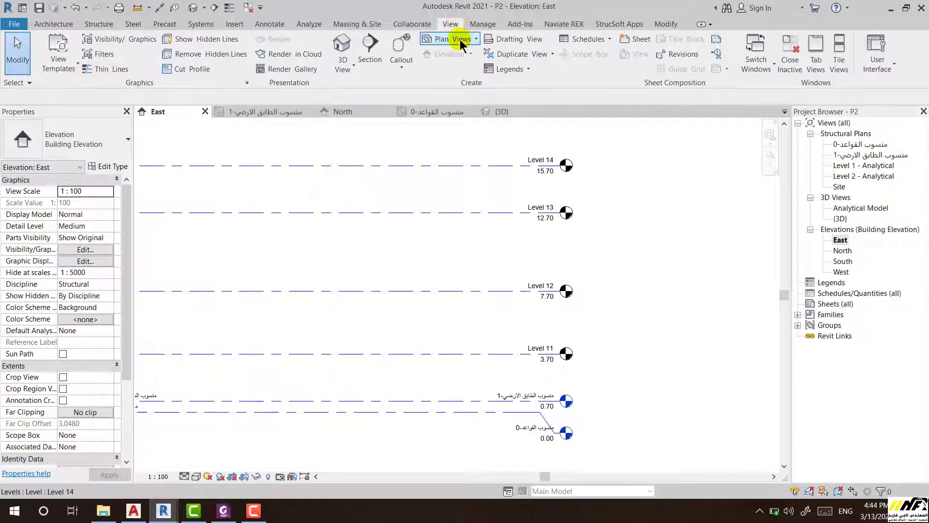
pyautogui.click(460, 39)
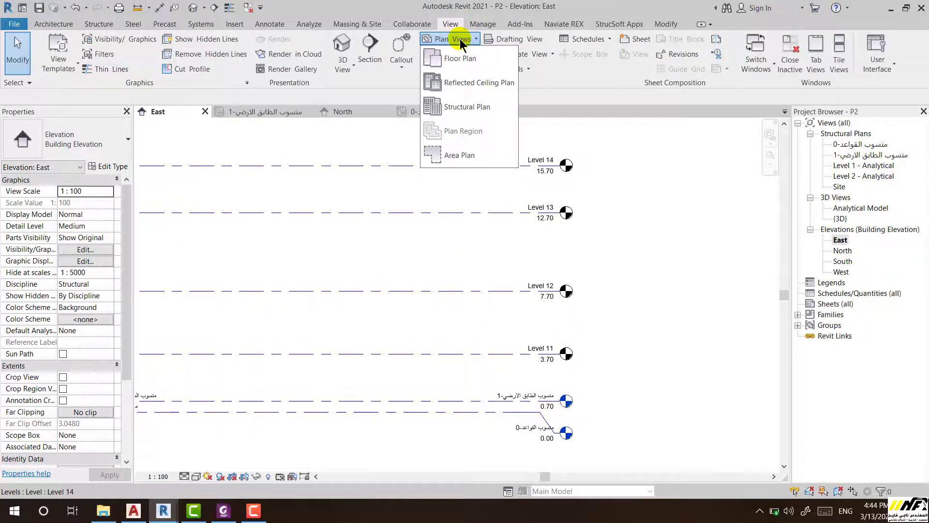
pyautogui.click(467, 107)
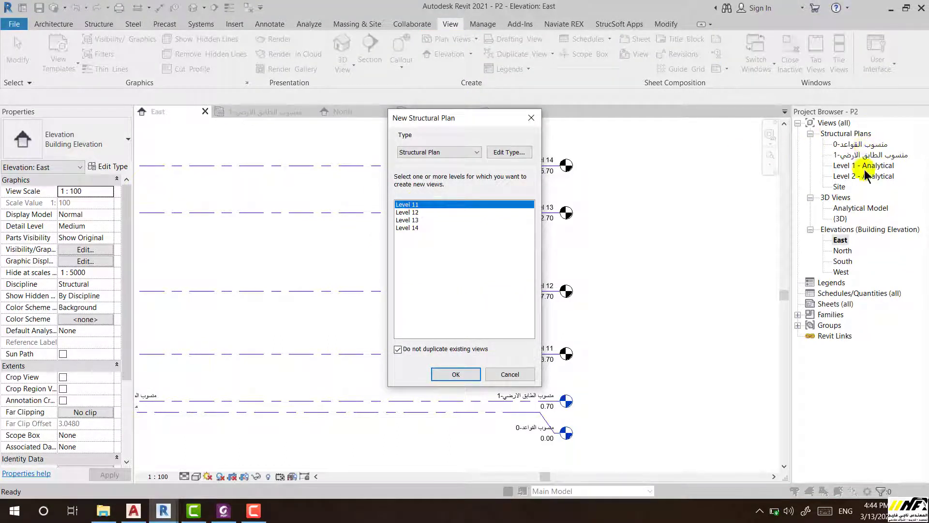
pyautogui.moveTo(412, 205); pyautogui.dragTo(418, 227)
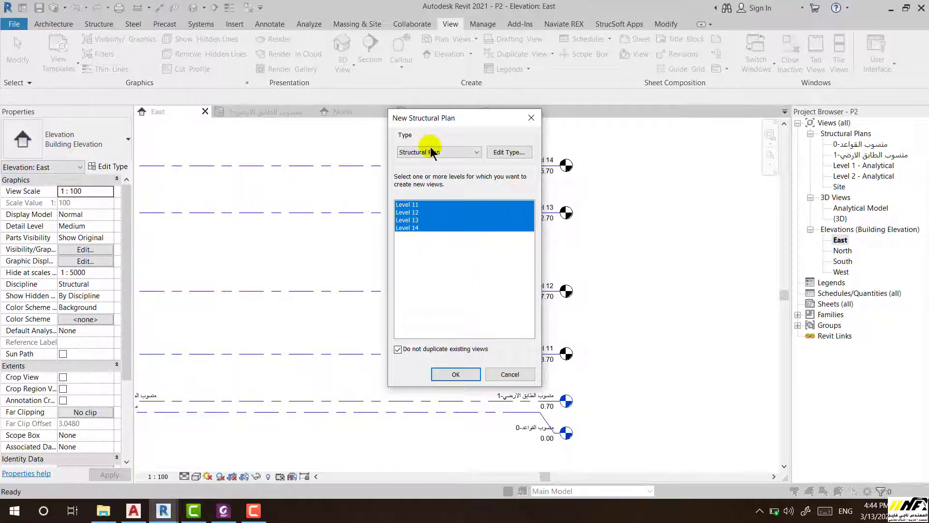
pyautogui.click(456, 374)
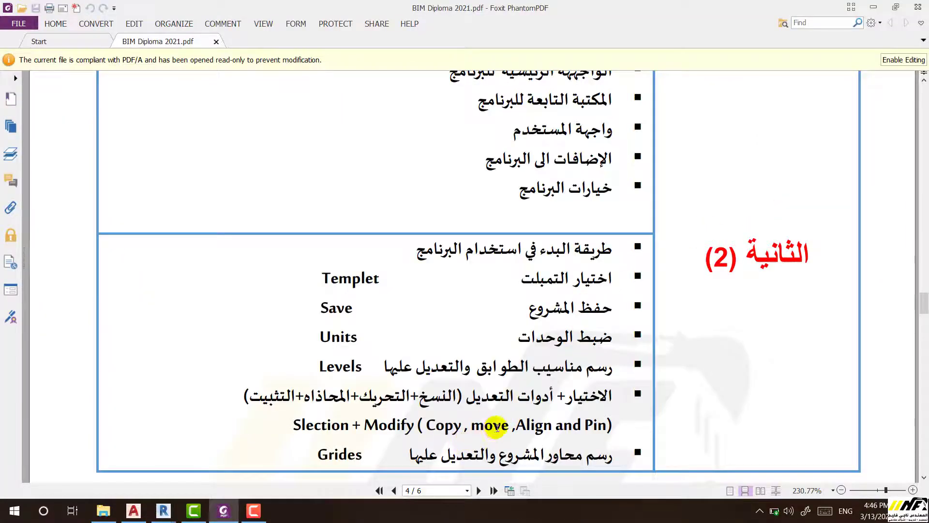
pyautogui.moveTo(163, 512)
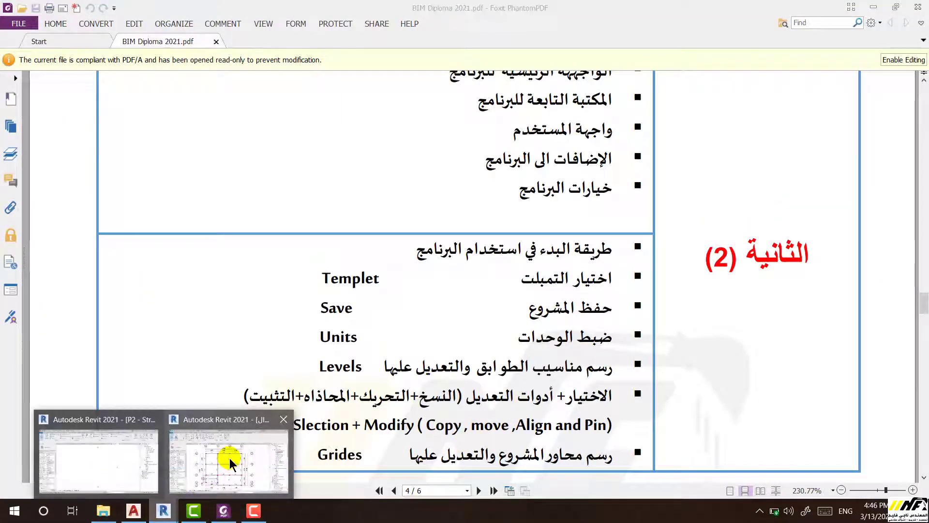
# Step: Switch from Foxit PhantomPDF back to the Revit ground-floor plan
pyautogui.click(228, 465)
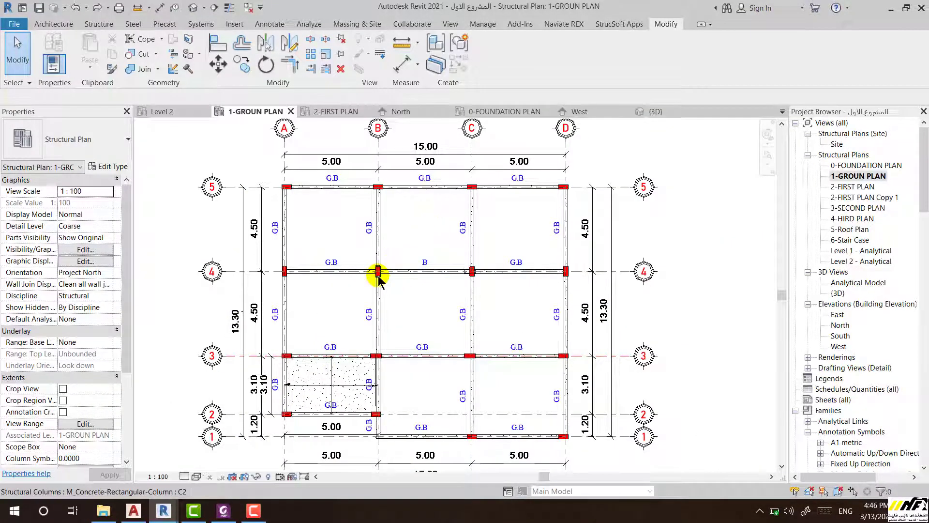
# Step: Zoom in on grid B-4 and select the C2 column there
pyautogui.scroll(1, 379, 278)
pyautogui.scroll(1, 379, 278)
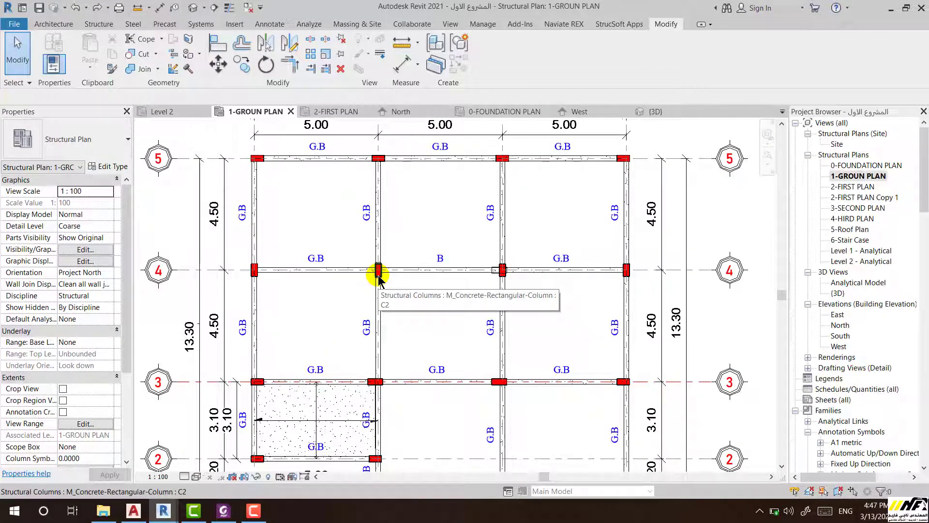
pyautogui.scroll(1, 379, 278)
pyautogui.scroll(1, 379, 277)
pyautogui.scroll(1, 379, 277)
pyautogui.scroll(1, 380, 285)
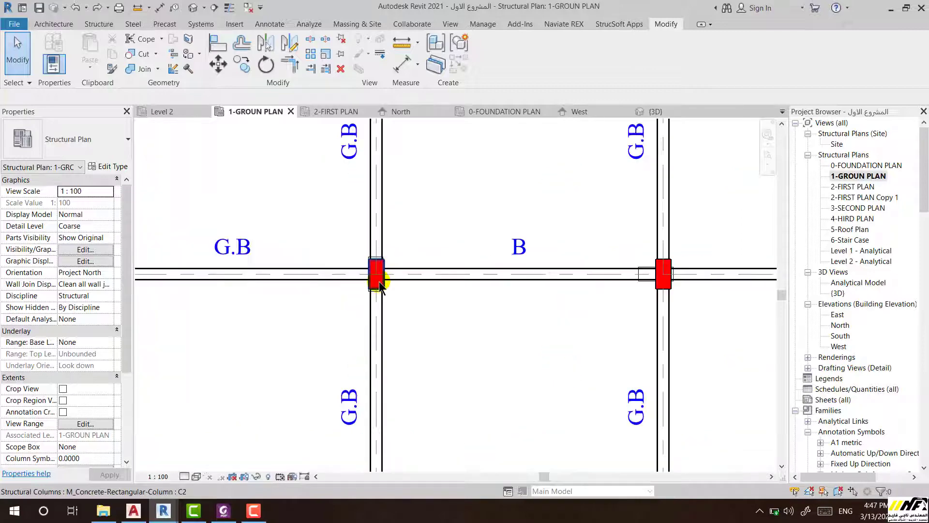
pyautogui.scroll(-1, 359, 280)
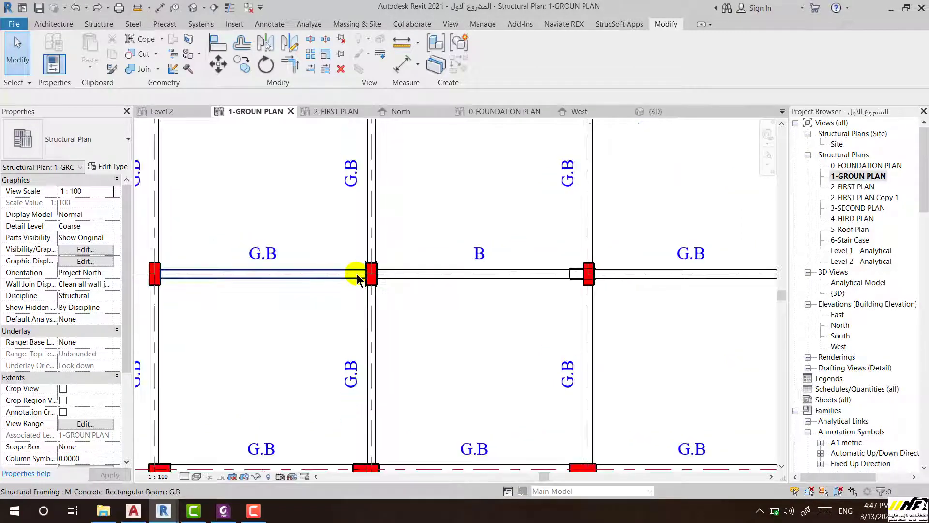
pyautogui.click(374, 282)
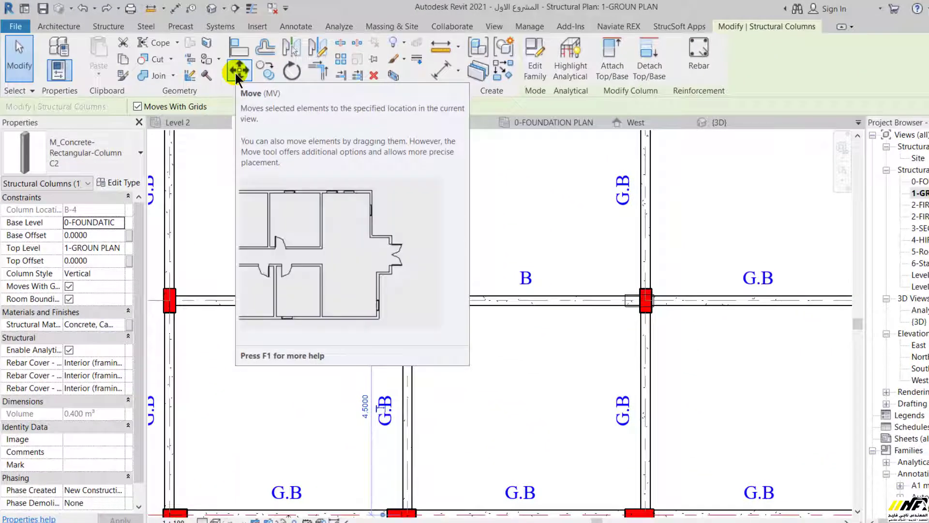
# Step: Start moving the B-4 column and dismiss the low-battery notification
pyautogui.click(236, 74)
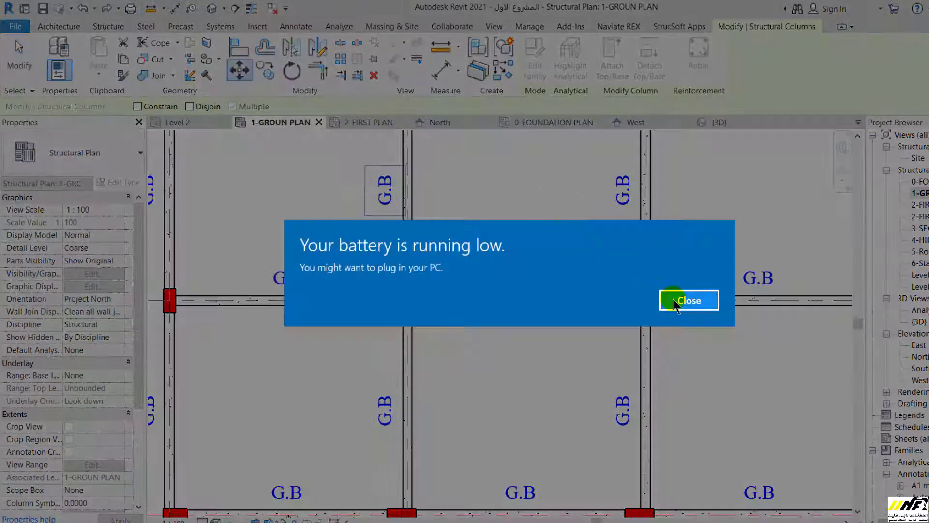
pyautogui.click(678, 300)
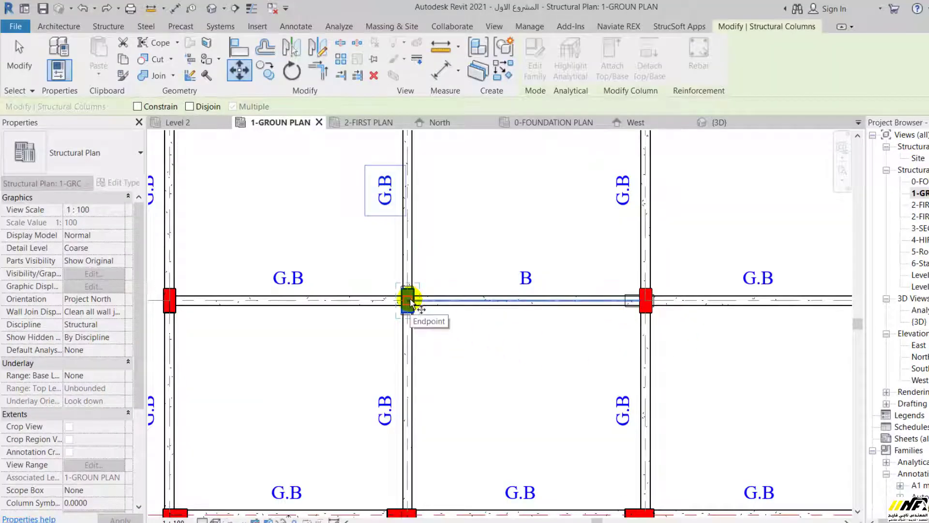
pyautogui.scroll(2, 410, 301)
pyautogui.scroll(1, 410, 301)
pyautogui.scroll(1, 409, 301)
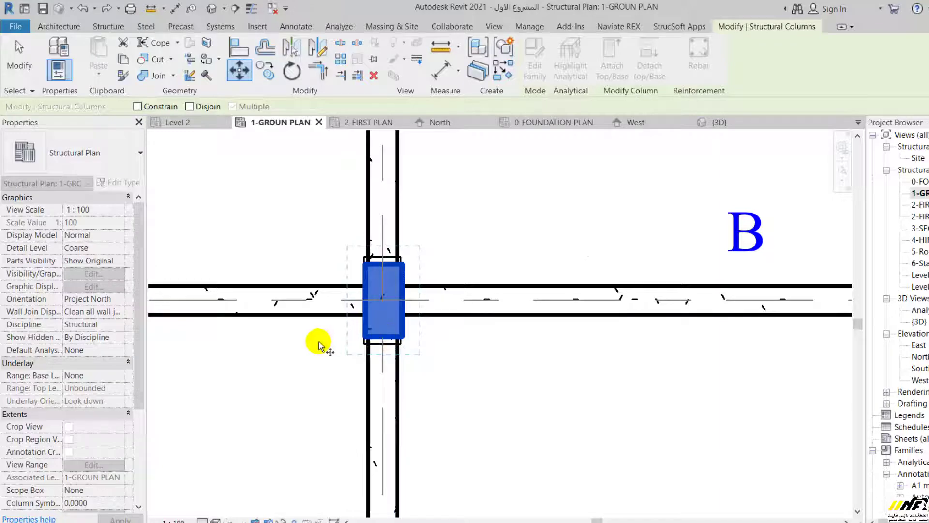
pyautogui.scroll(-2, 318, 341)
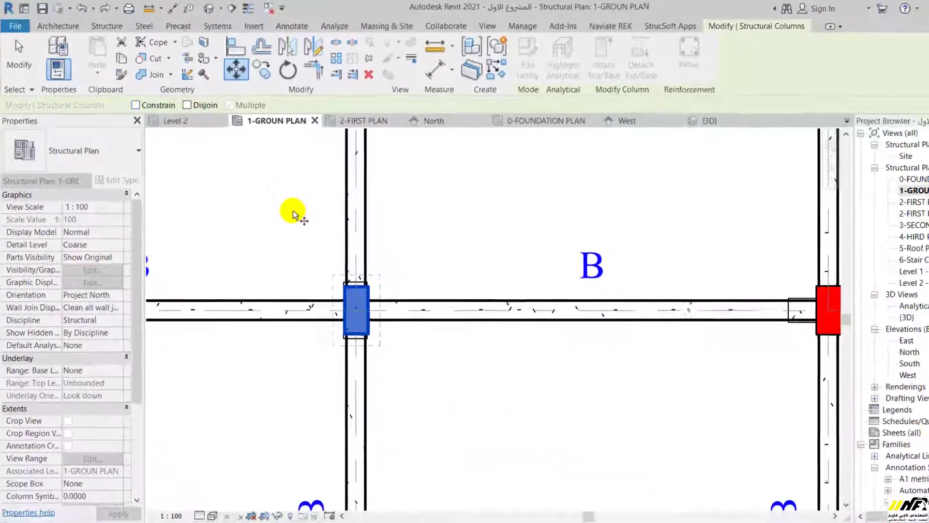
pyautogui.scroll(-2, 288, 208)
pyautogui.scroll(1, 395, 309)
pyautogui.scroll(-1, 321, 310)
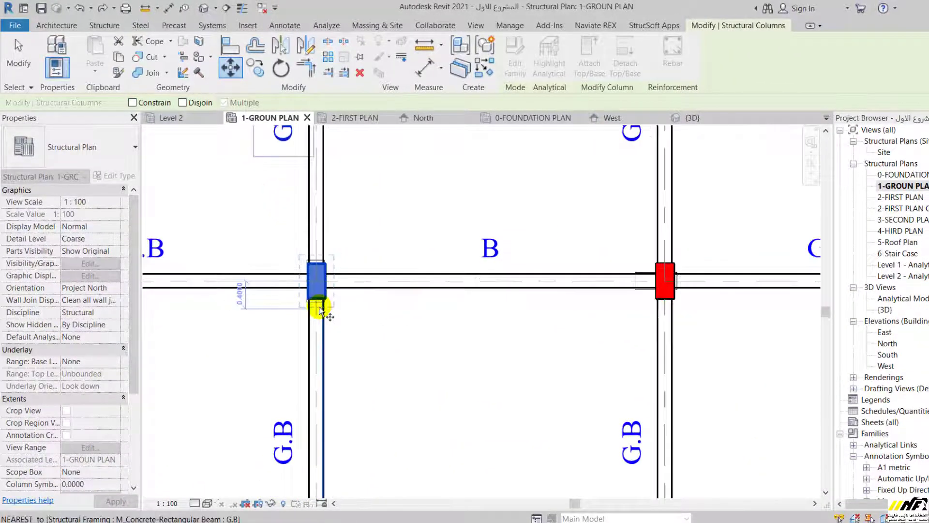
pyautogui.scroll(1, 322, 303)
pyautogui.scroll(-1, 295, 303)
pyautogui.scroll(-1, 270, 304)
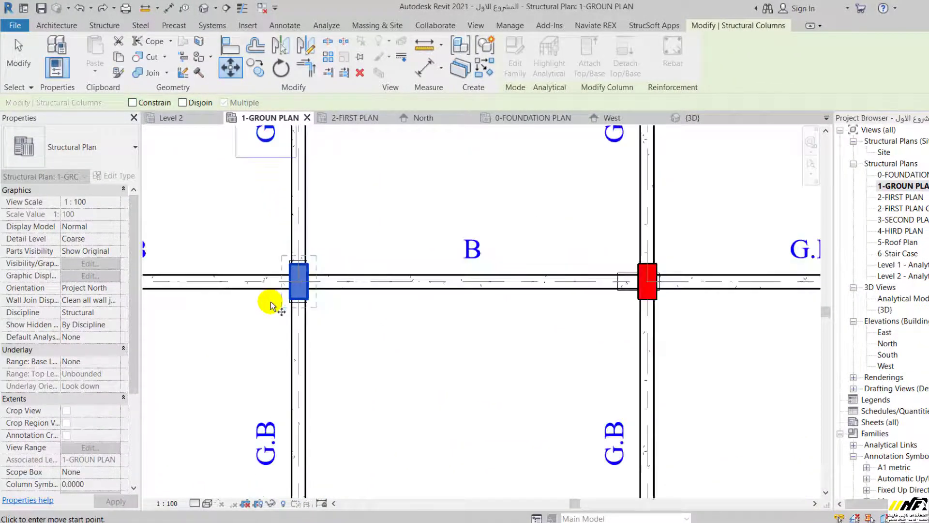
pyautogui.scroll(1, 290, 304)
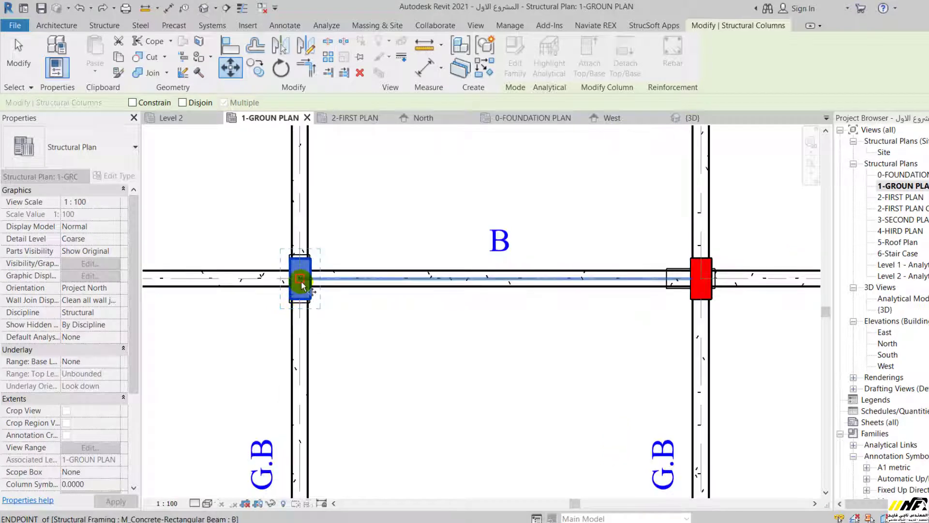
# Step: Move the column 2 m right from its corner, pulling the G.B beams diagonal
pyautogui.click(308, 301)
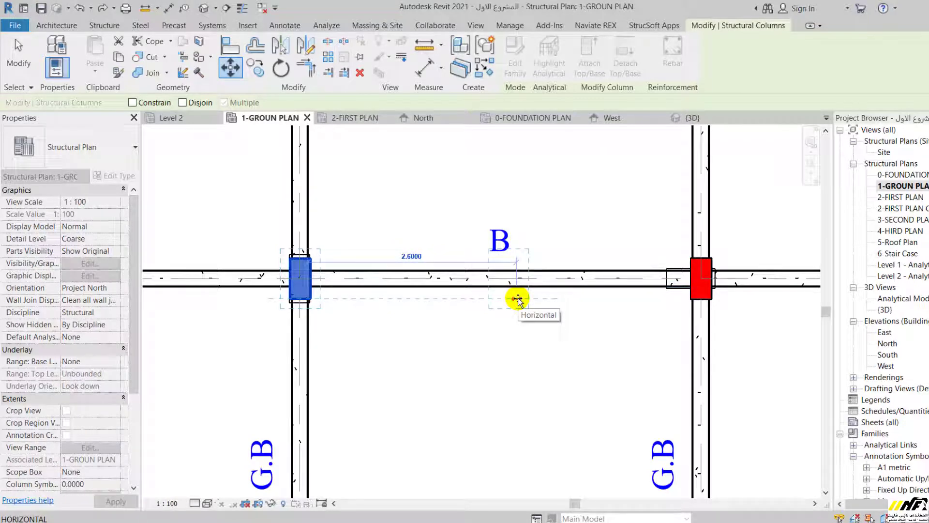
pyautogui.write('2')
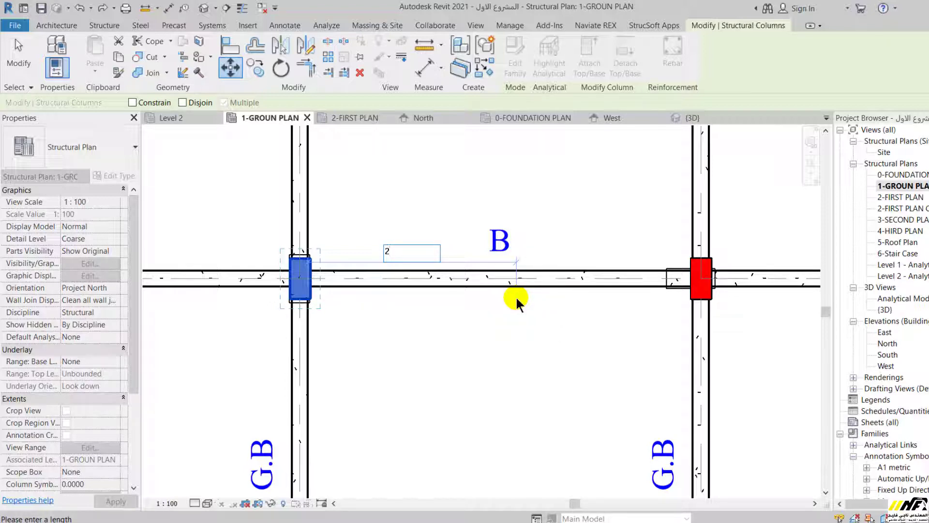
pyautogui.press('Return')
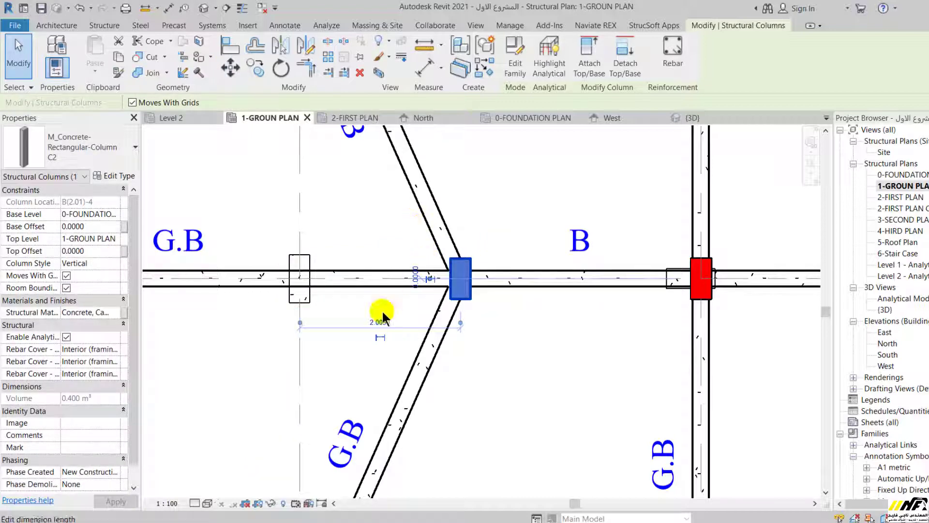
pyautogui.click(365, 189)
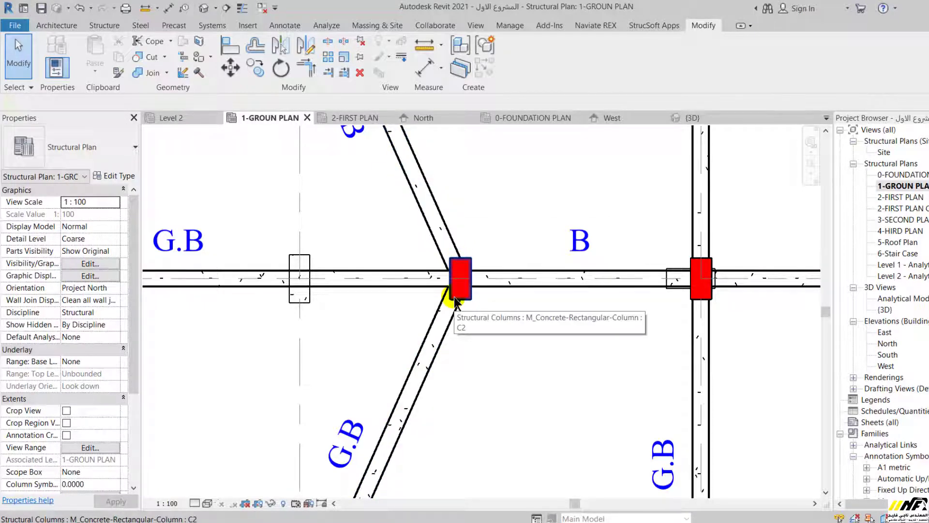
# Step: Undo the joined move and start Move again on the B-4 column
pyautogui.hotkey('ctrl', 'z')
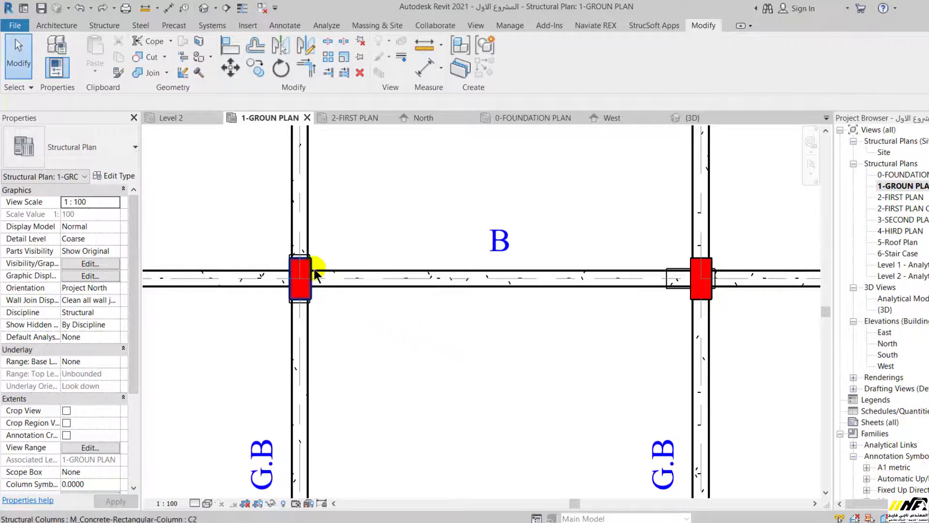
pyautogui.click(313, 272)
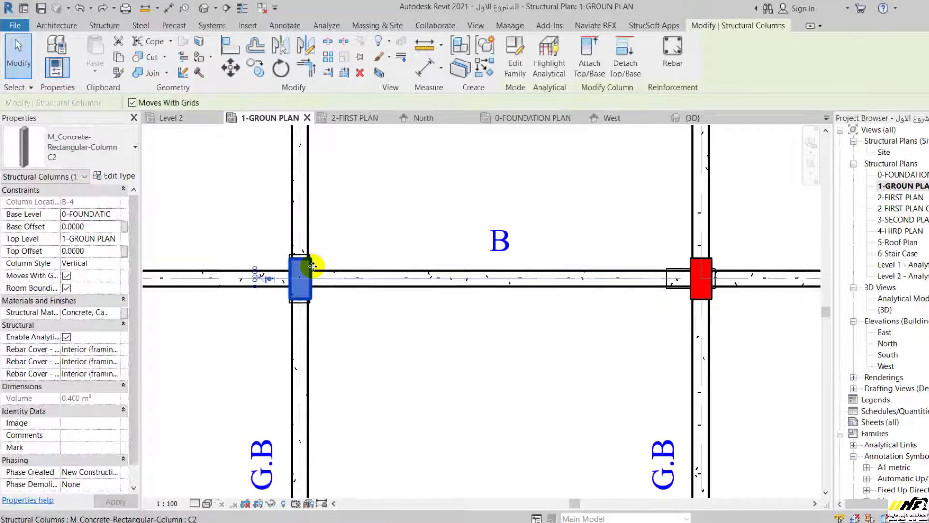
pyautogui.click(231, 68)
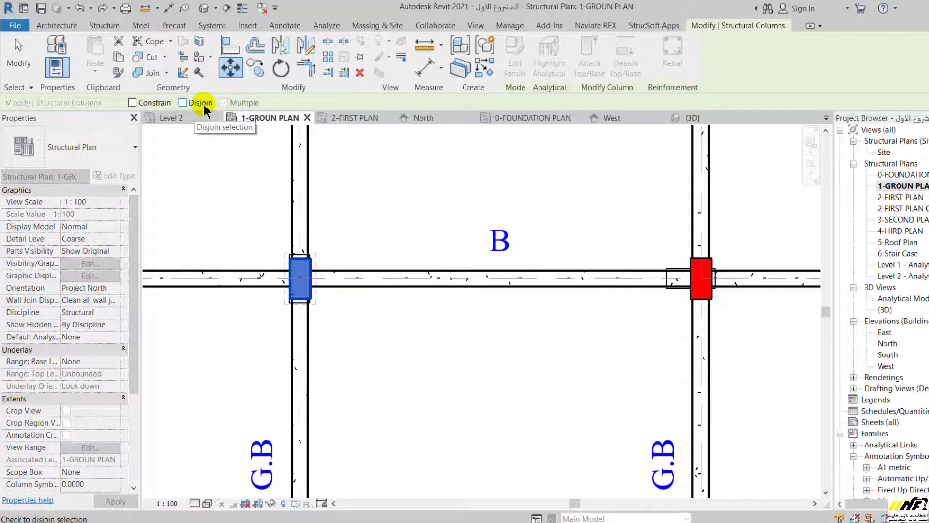
pyautogui.scroll(1, 310, 300)
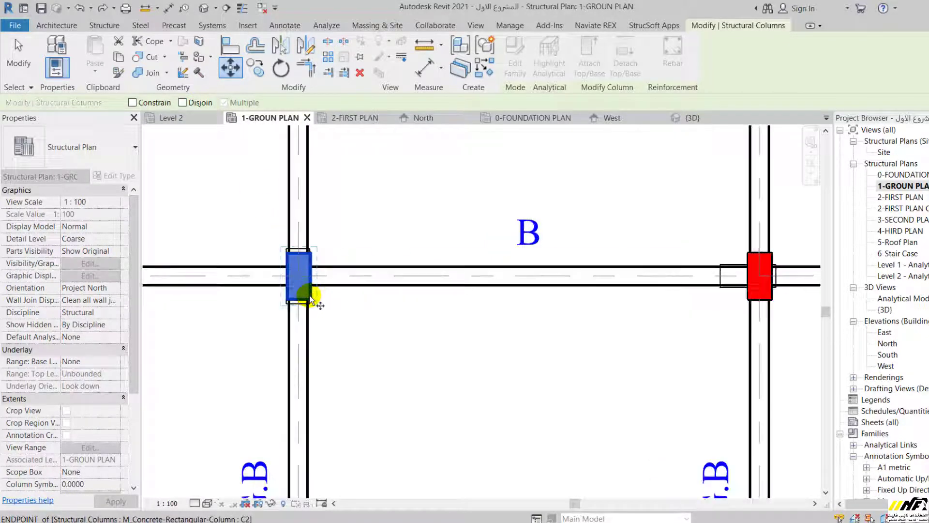
pyautogui.click(310, 297)
pyautogui.scroll(-2, 307, 269)
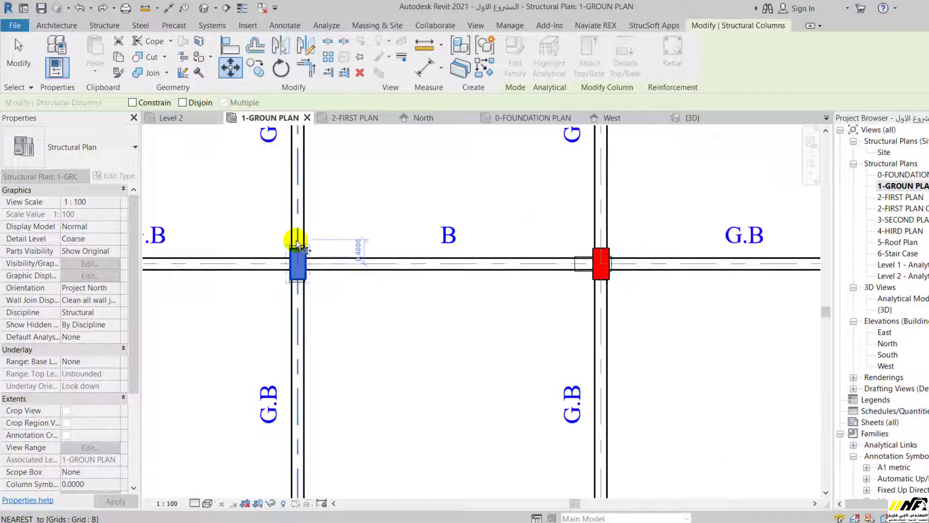
pyautogui.click(308, 271)
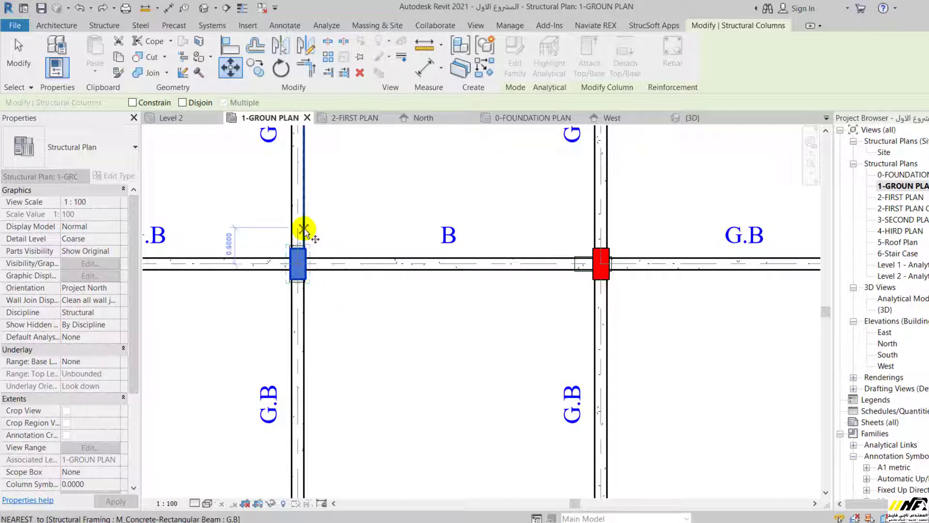
# Step: With Disjoin ticked, move the column 2 m along beam B, leaving the G.B beams straight
pyautogui.click(182, 100)
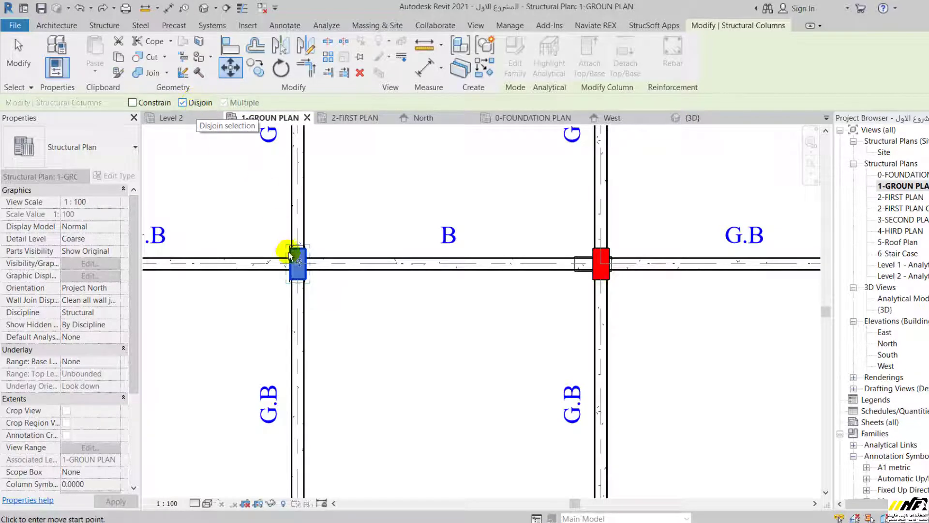
pyautogui.scroll(2, 305, 280)
pyautogui.scroll(1, 305, 280)
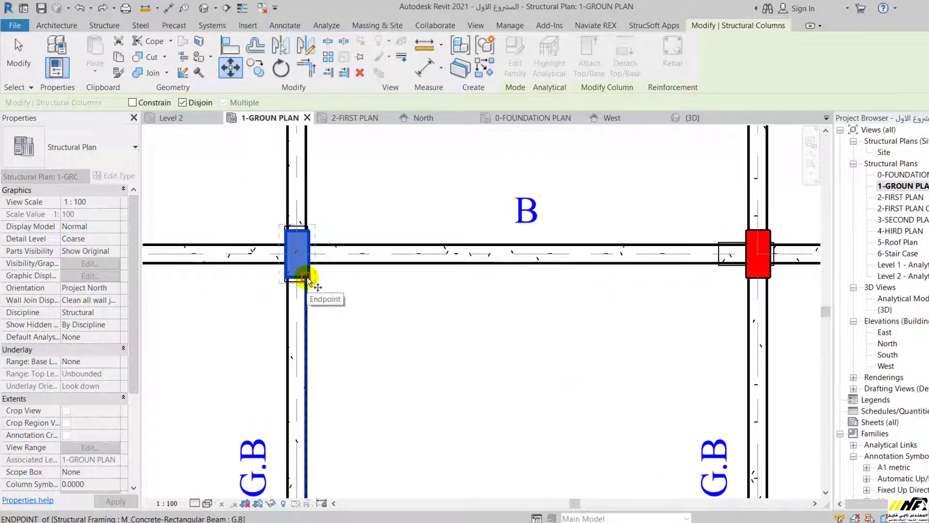
pyautogui.click(306, 278)
pyautogui.write('2')
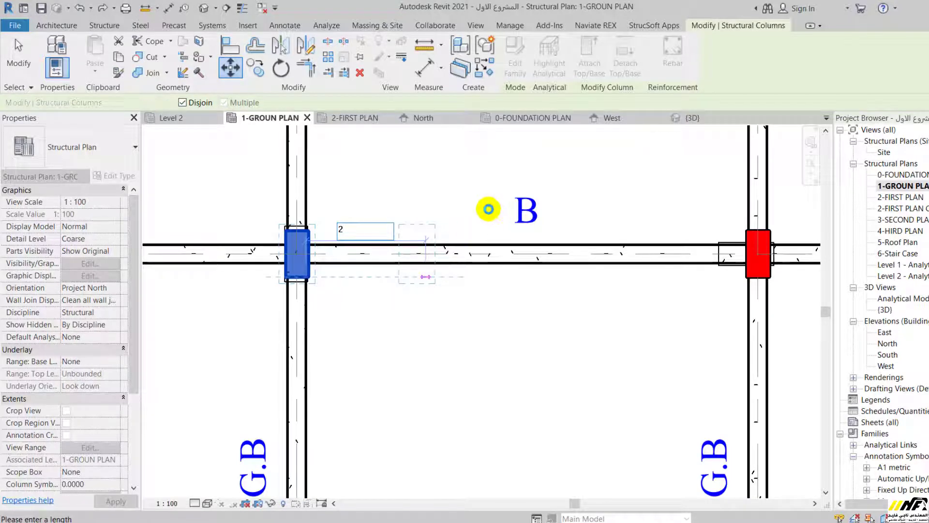
pyautogui.press('Return')
pyautogui.press('Escape')
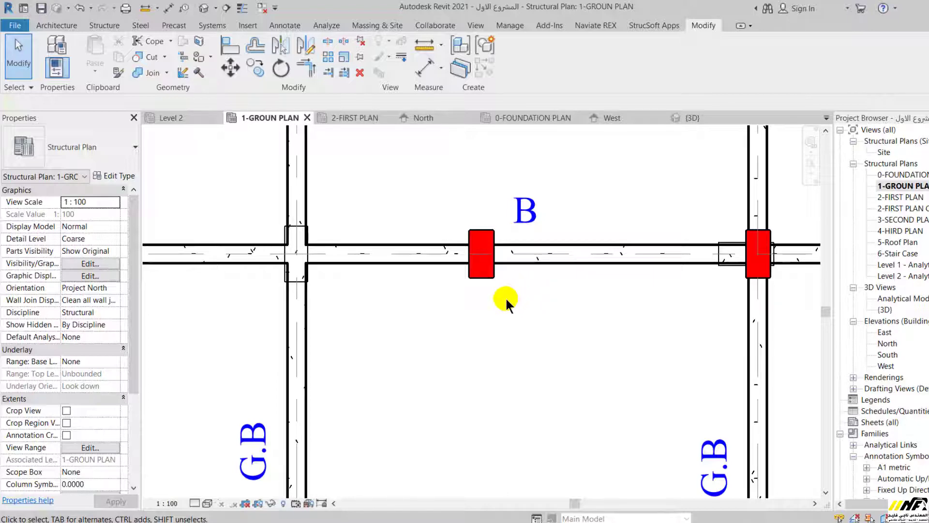
pyautogui.hotkey('ctrl', 'z')
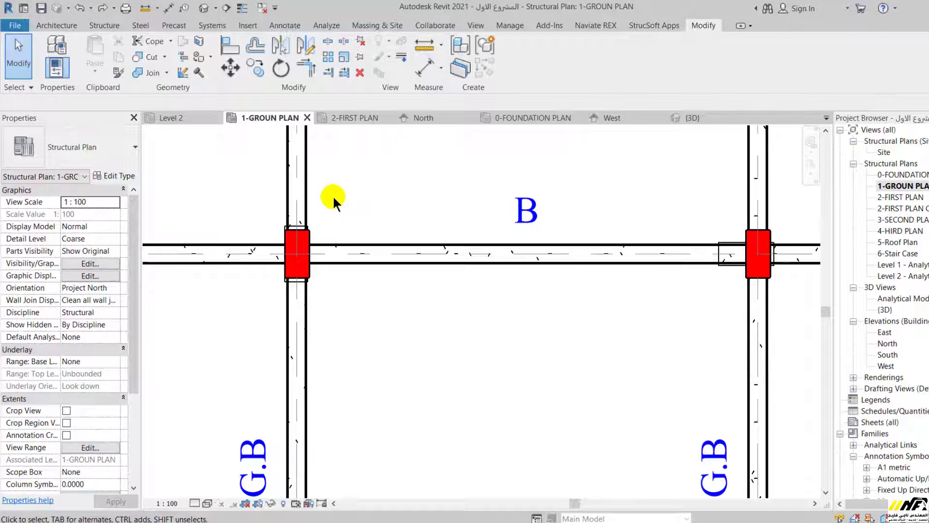
pyautogui.hotkey('ctrl', 'Left')
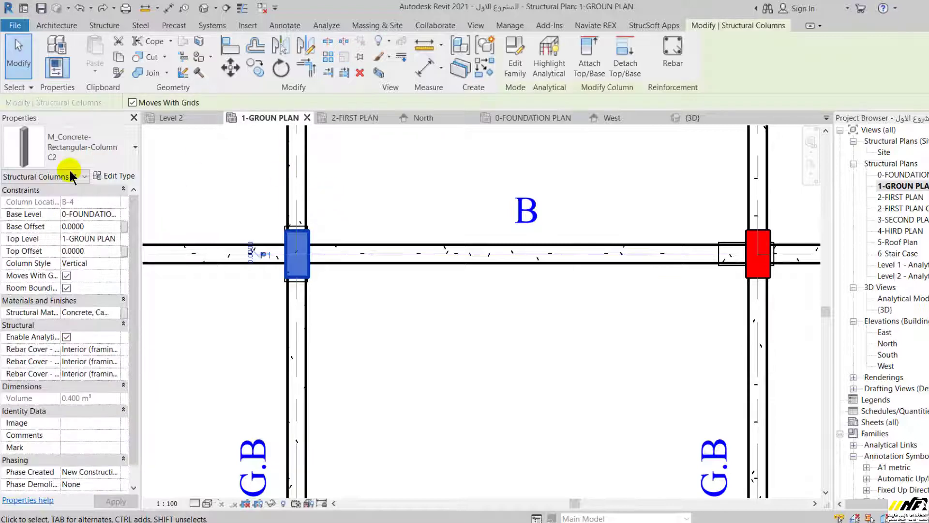
pyautogui.click(230, 68)
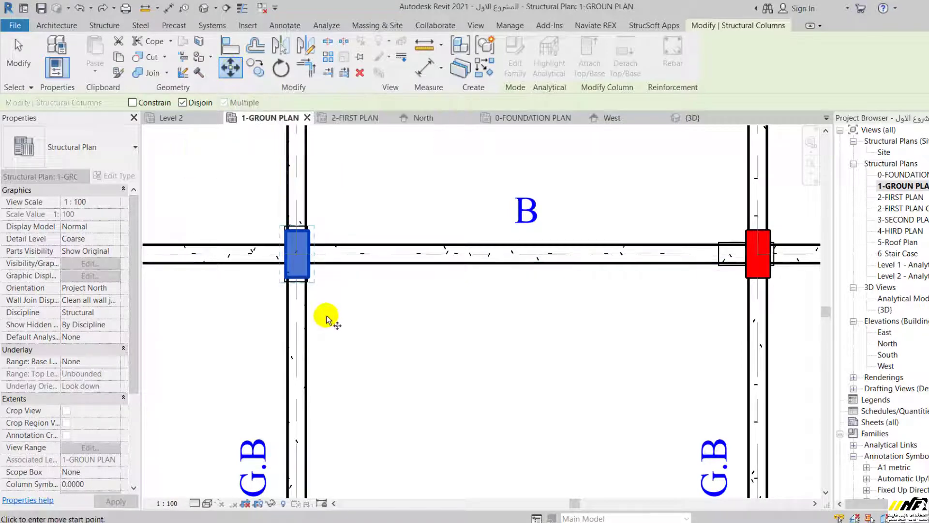
pyautogui.press('Escape')
pyautogui.press('Escape')
pyautogui.click(309, 272)
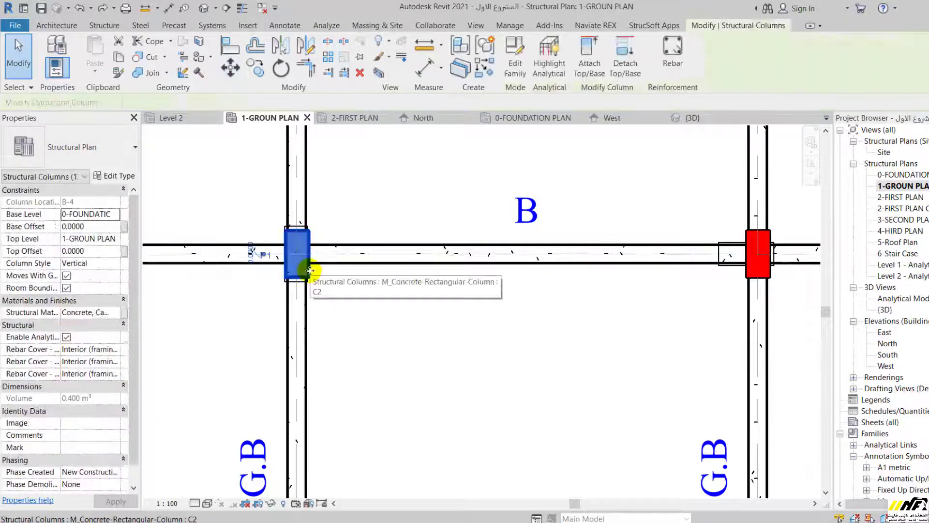
pyautogui.click(230, 68)
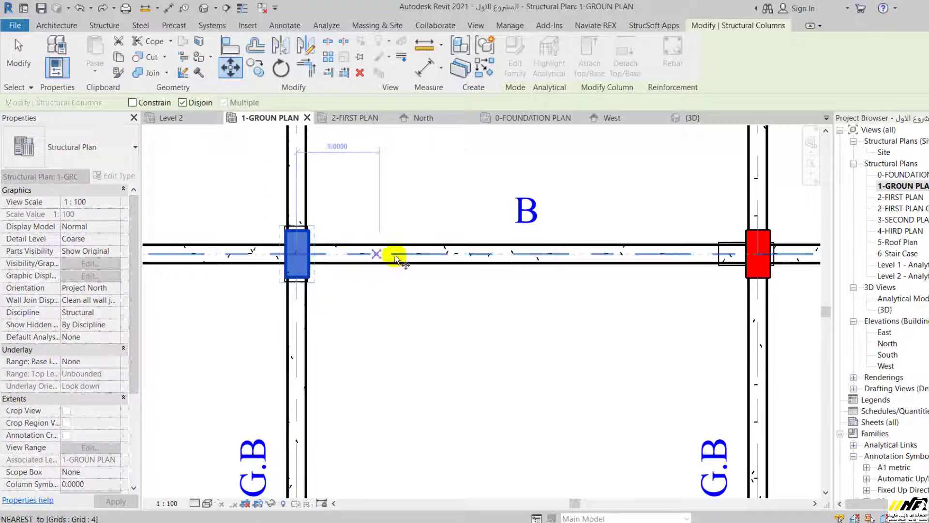
pyautogui.click(297, 256)
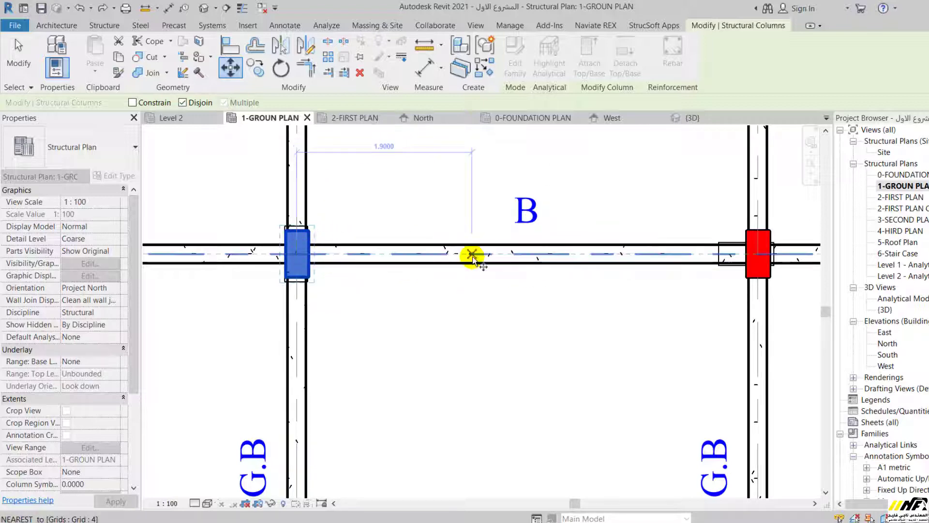
pyautogui.press('Escape')
pyautogui.scroll(-2, 389, 328)
pyautogui.scroll(-1, 382, 325)
pyautogui.scroll(-1, 380, 322)
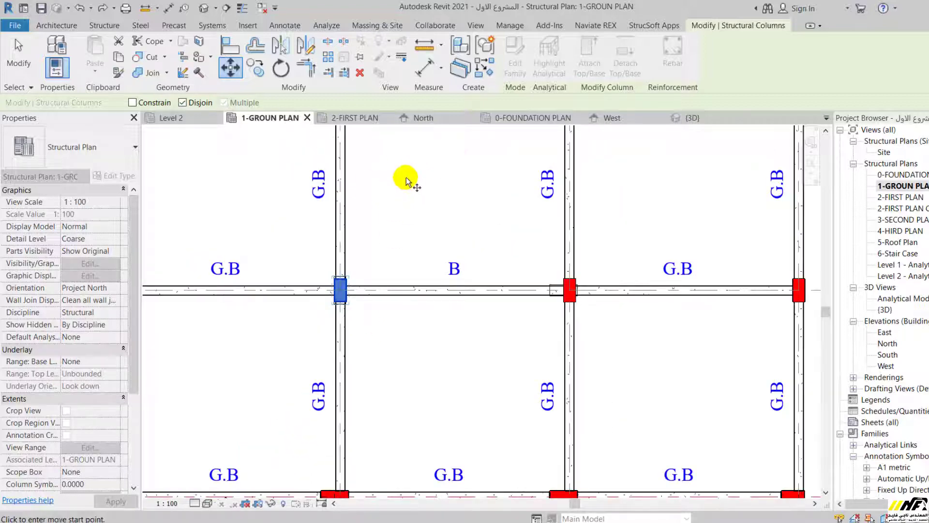
pyautogui.click(370, 200)
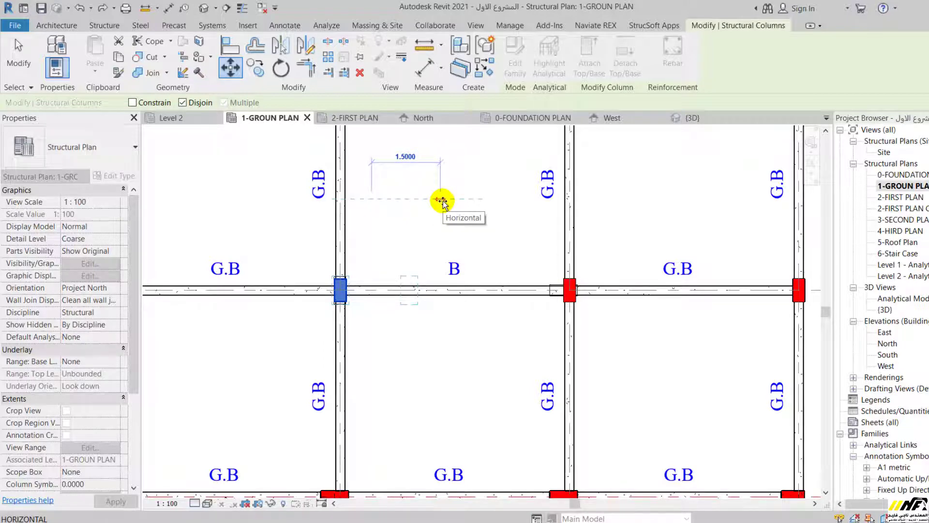
pyautogui.write('4')
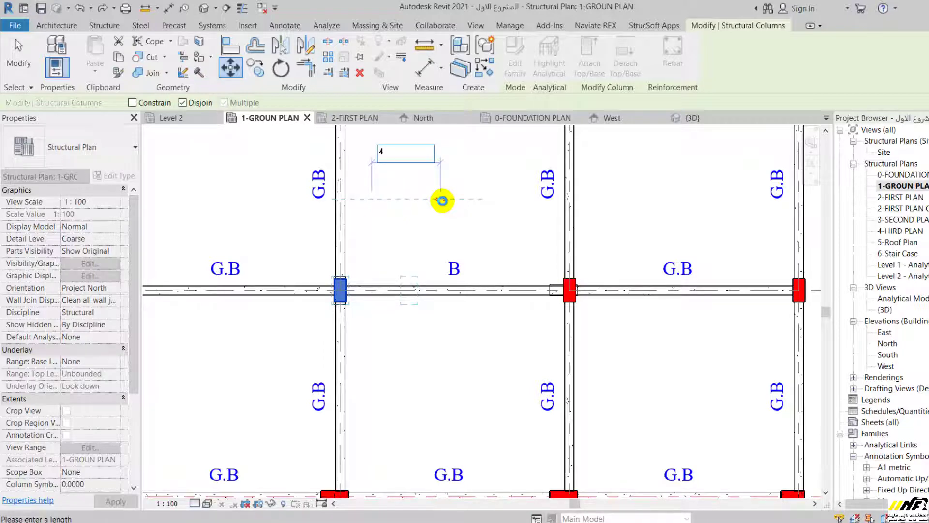
pyautogui.press('Return')
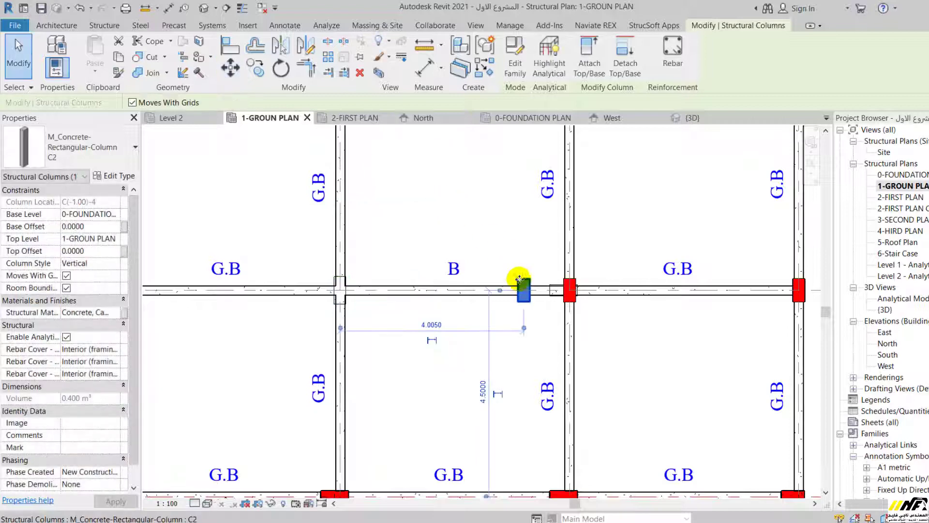
pyautogui.scroll(1, 538, 317)
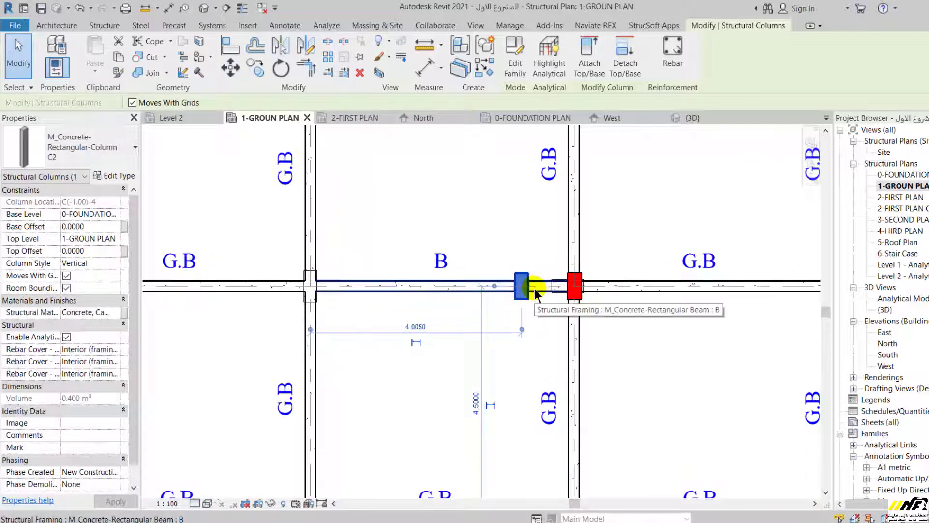
pyautogui.hotkey('ctrl', 'z')
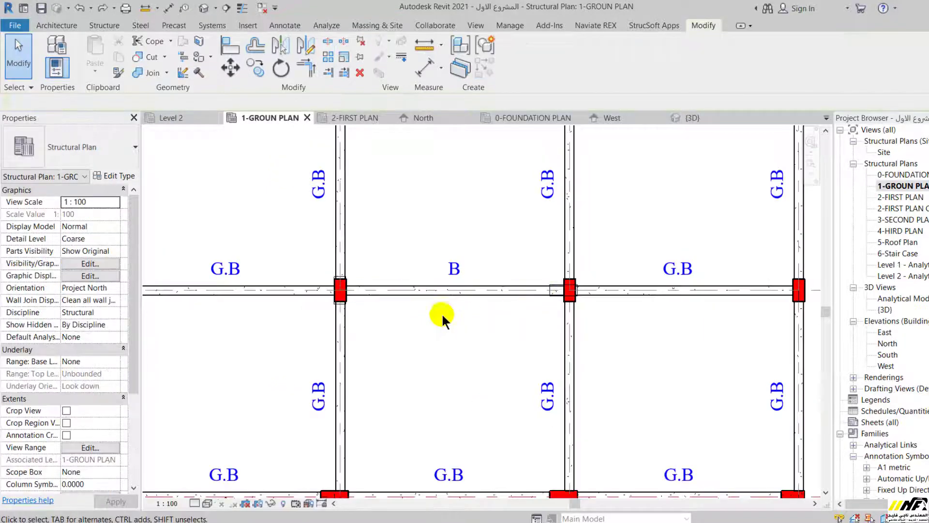
pyautogui.scroll(2, 359, 313)
# Step: Select the column at the end of beam B, start Move, then return to the Revit plan
pyautogui.scroll(1, 359, 313)
pyautogui.scroll(1, 338, 275)
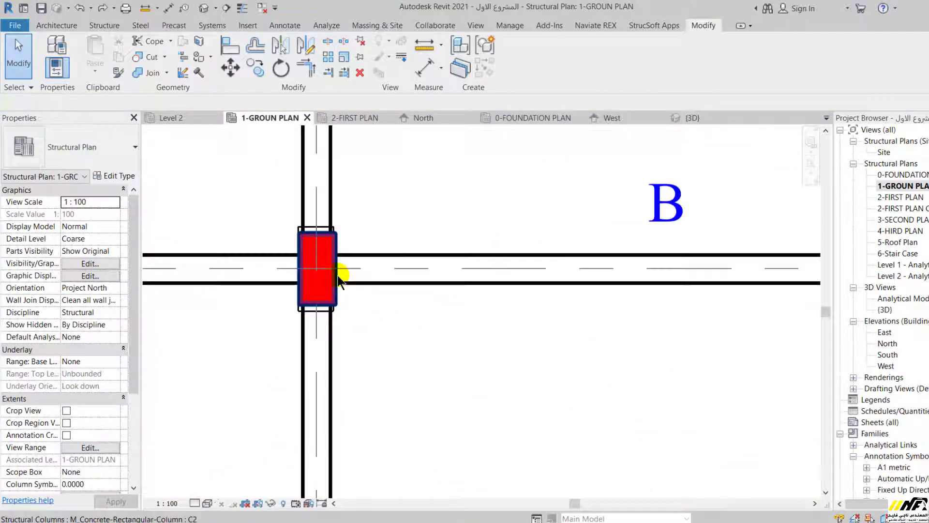
pyautogui.click(336, 246)
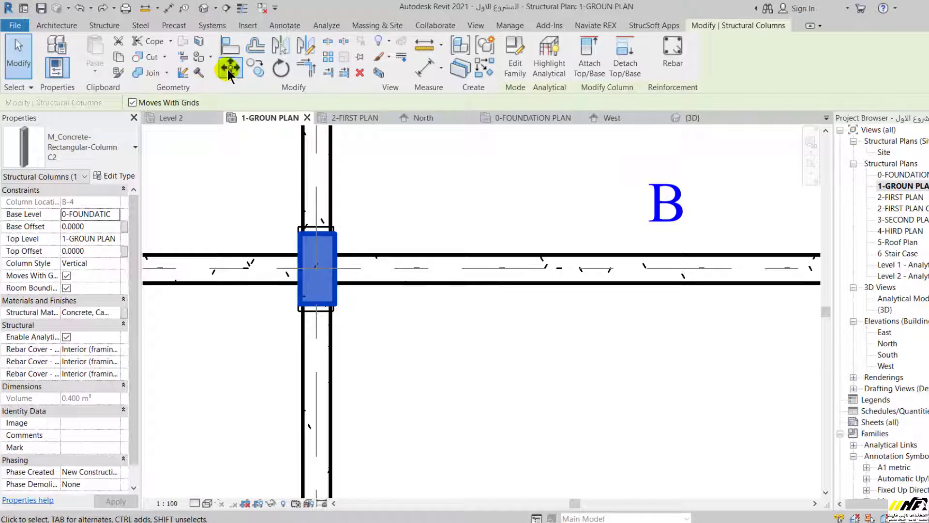
pyautogui.click(227, 69)
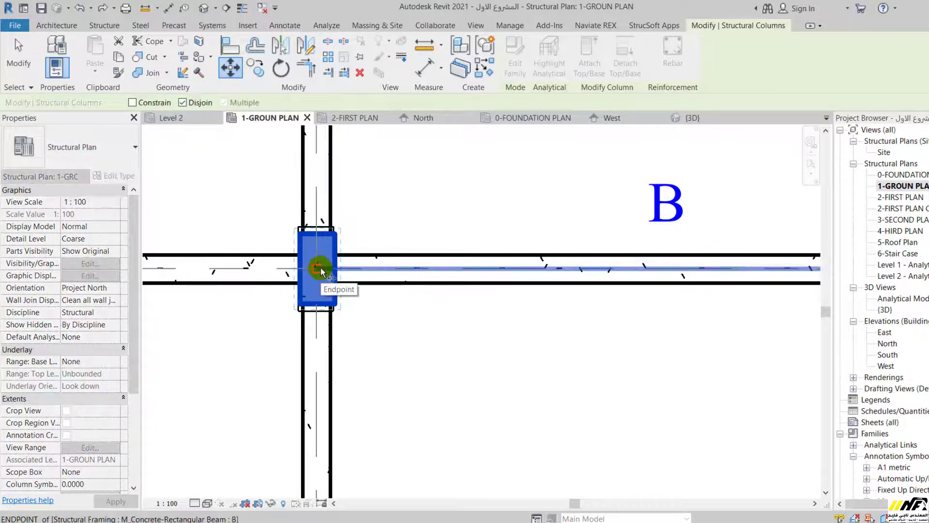
pyautogui.scroll(-2, 315, 353)
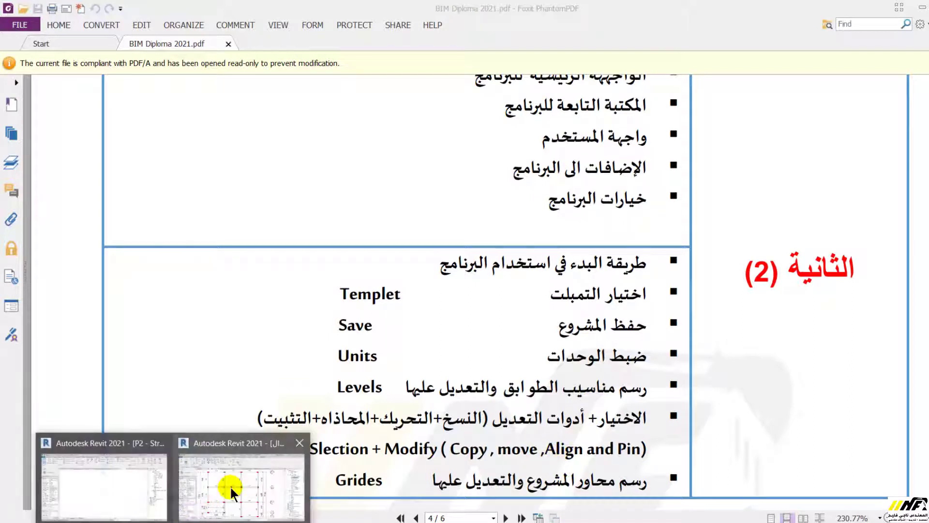
pyautogui.click(230, 487)
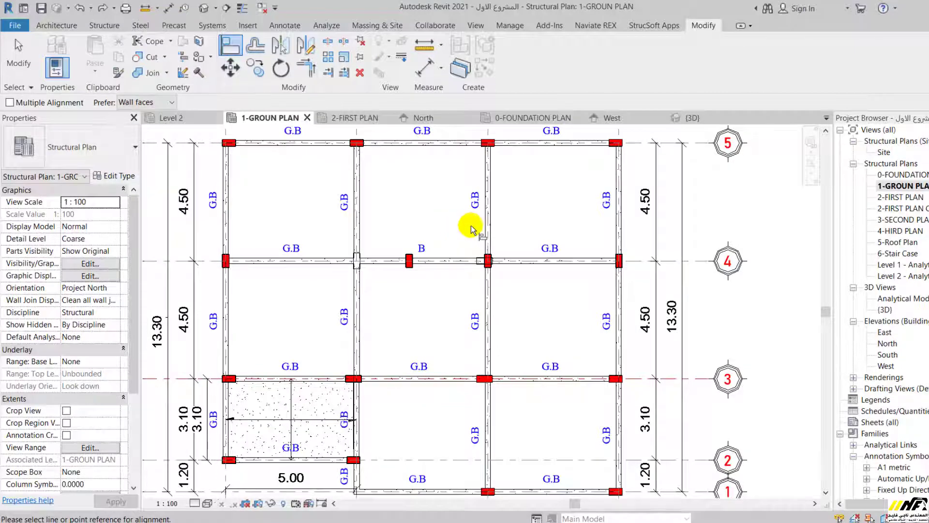
# Step: Cancel the pending Align command and zoom the ground-floor plan
pyautogui.scroll(-2, 513, 246)
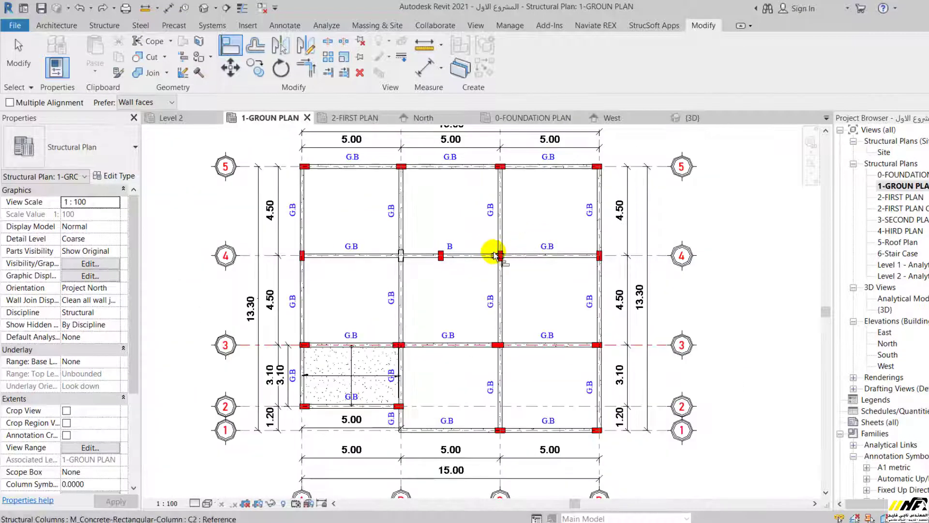
pyautogui.press('Escape')
pyautogui.scroll(3, 499, 179)
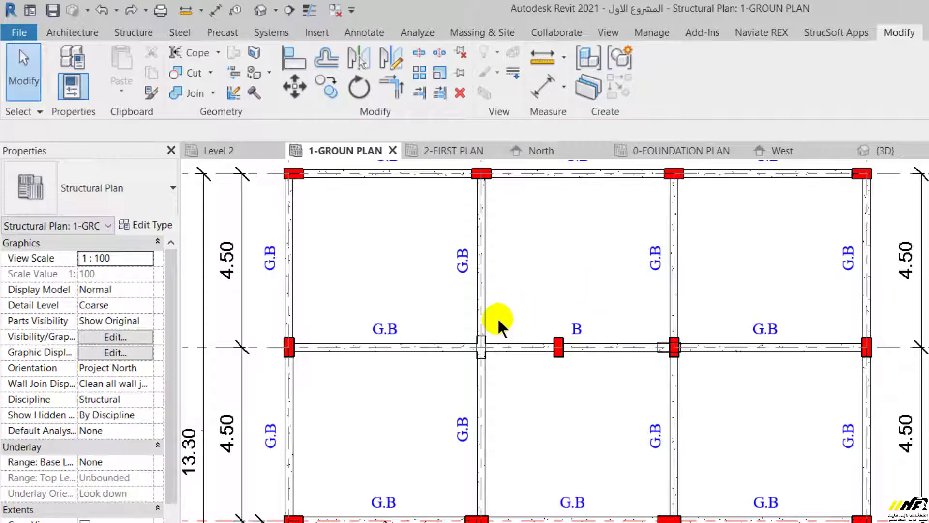
# Step: Zoom to beam B, mark the wall and C2 column edge, then start Align (AL)
pyautogui.scroll(2, 500, 322)
pyautogui.scroll(1, 467, 297)
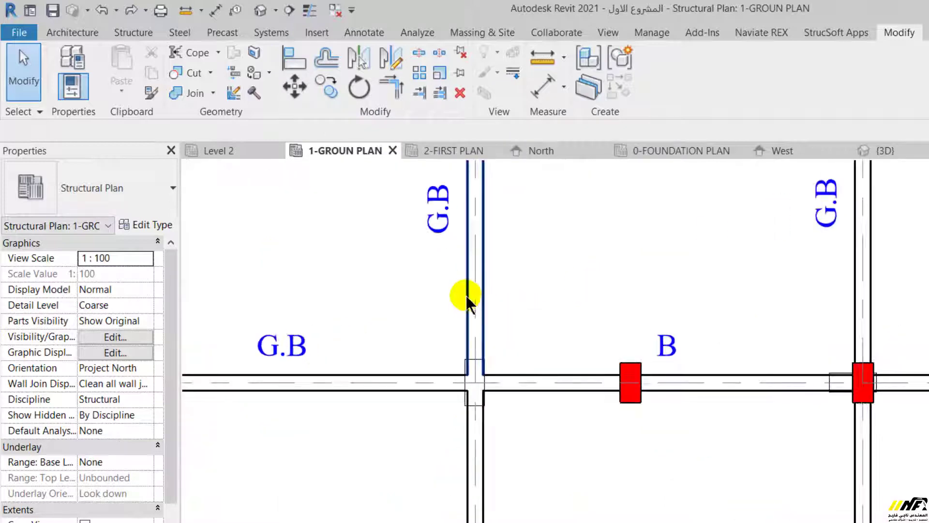
pyautogui.scroll(1, 550, 359)
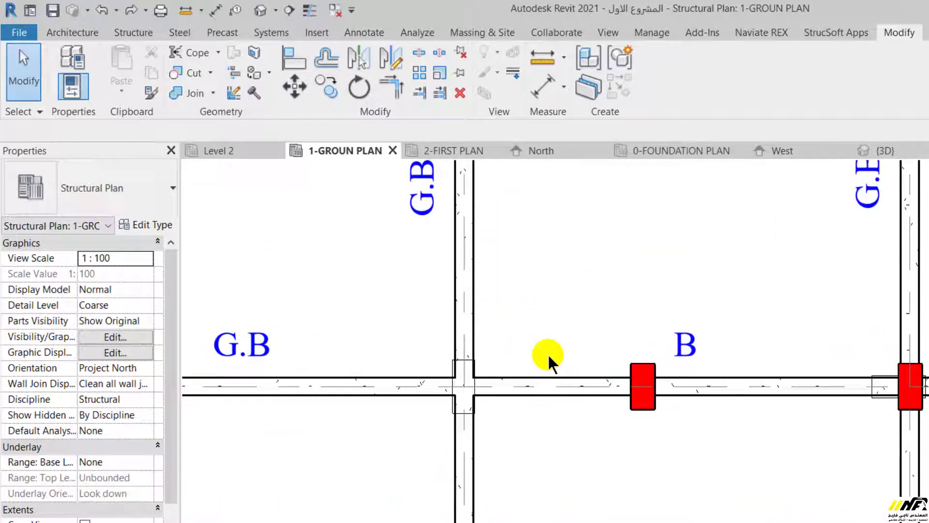
pyautogui.moveTo(473, 250); pyautogui.dragTo(475, 294)
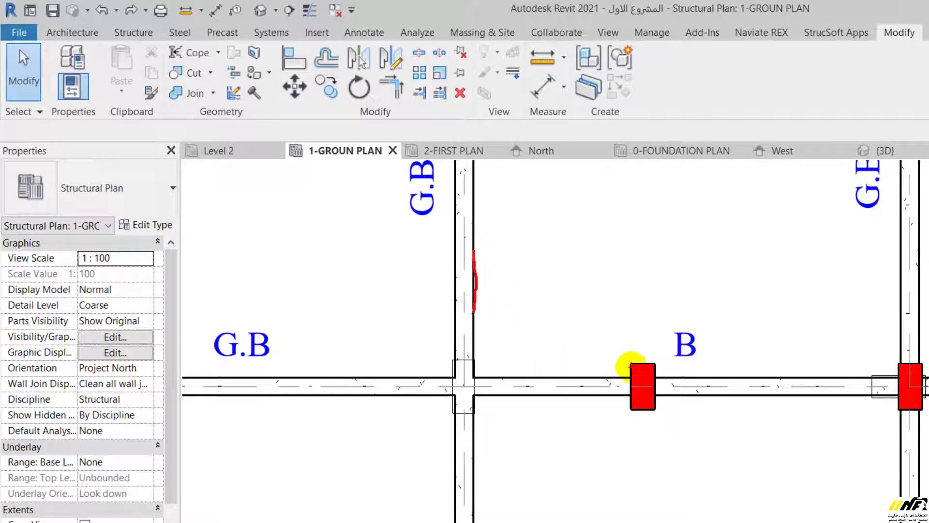
pyautogui.moveTo(628, 366); pyautogui.dragTo(629, 445)
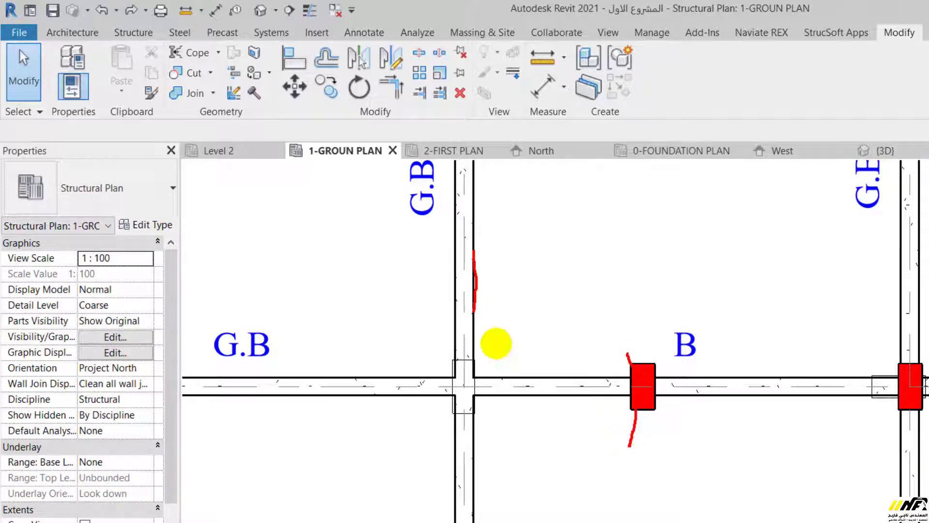
pyautogui.moveTo(474, 299); pyautogui.dragTo(479, 329)
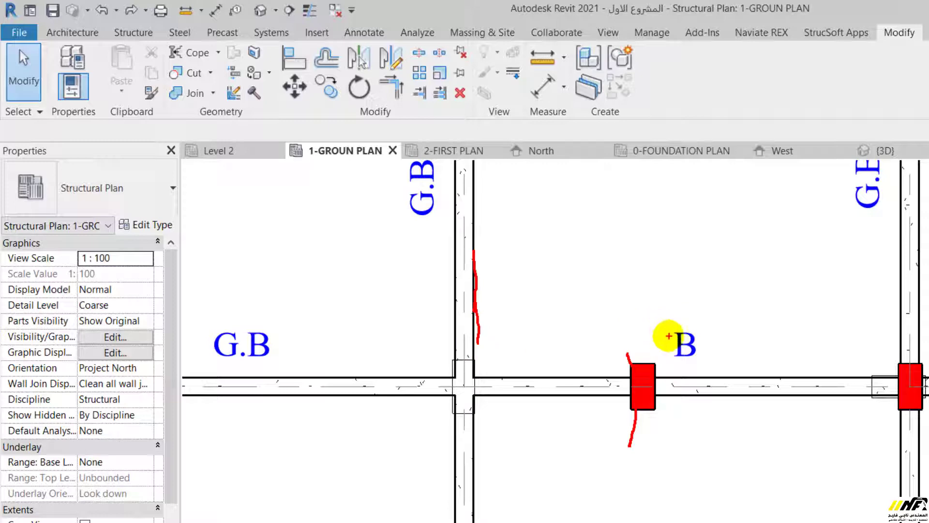
pyautogui.press('Escape')
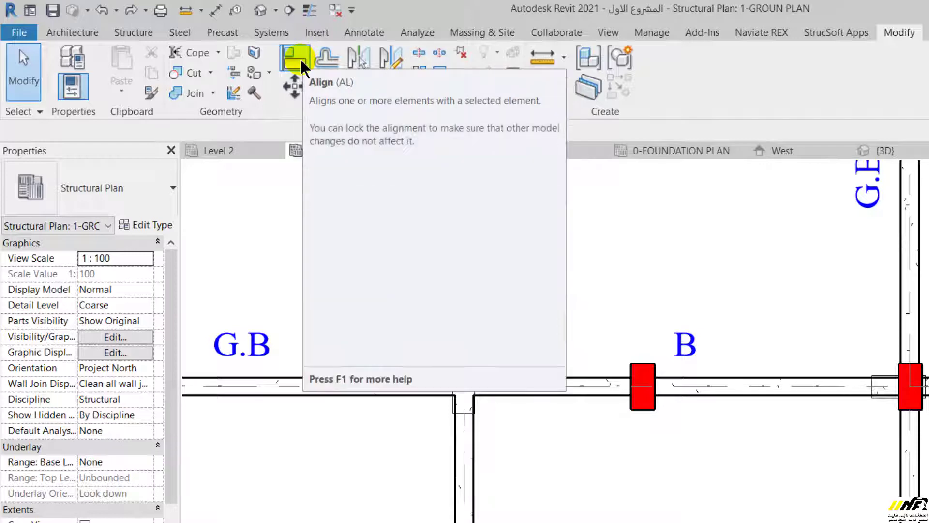
pyautogui.click(302, 64)
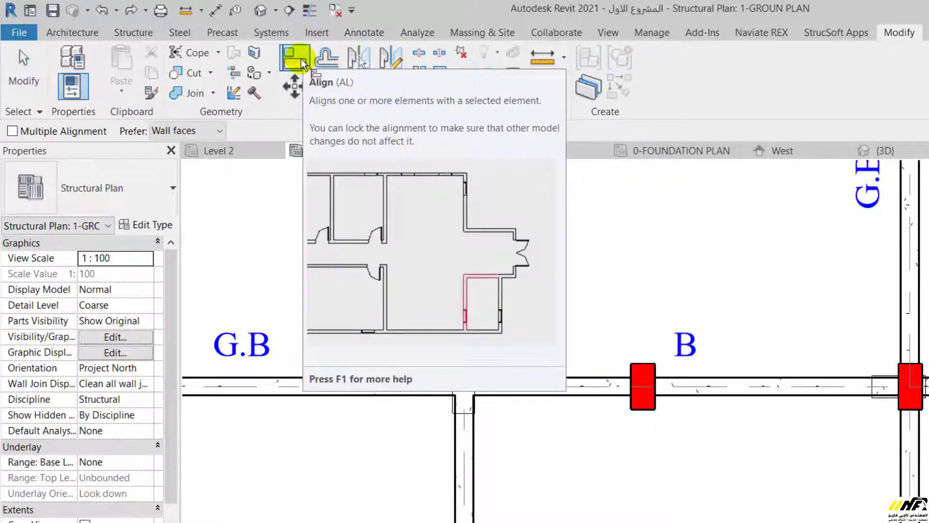
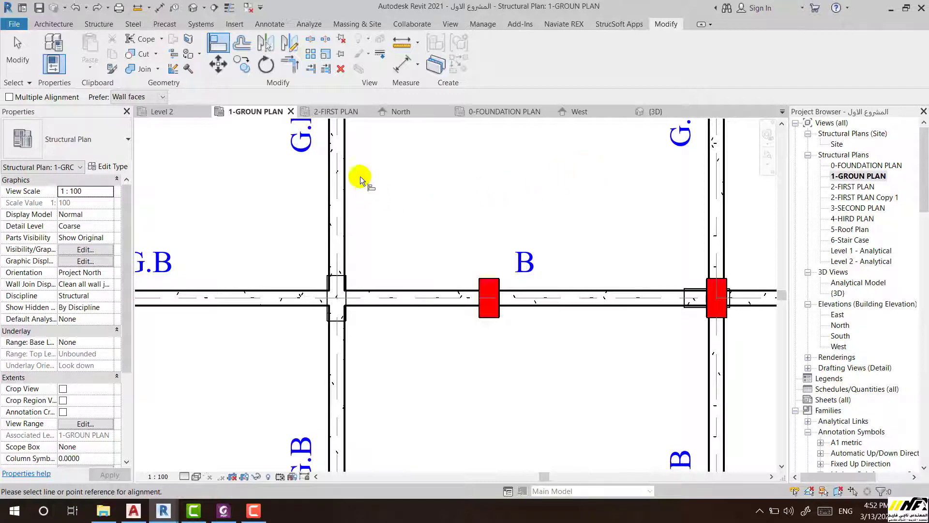
# Step: Align the column at grid B/4 flush with the edge of the grid-B grade beam
pyautogui.scroll(2, 480, 304)
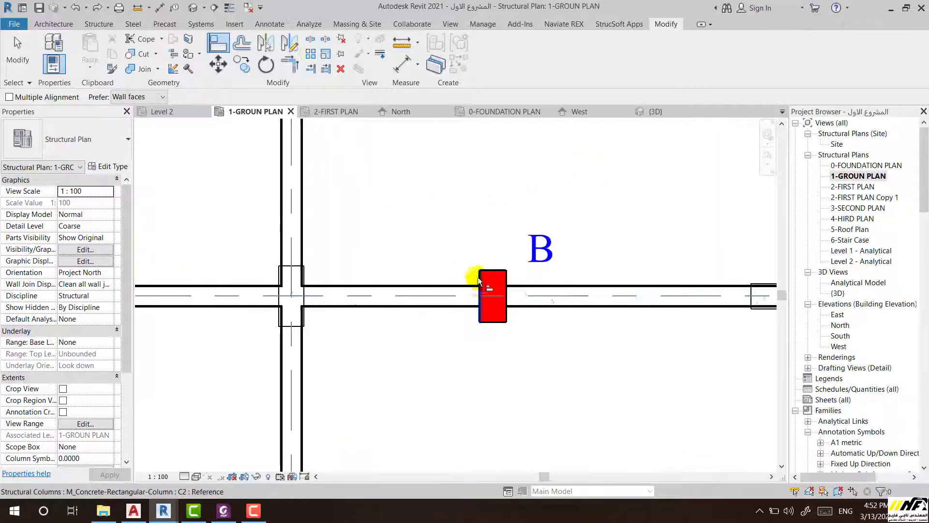
pyautogui.click(303, 173)
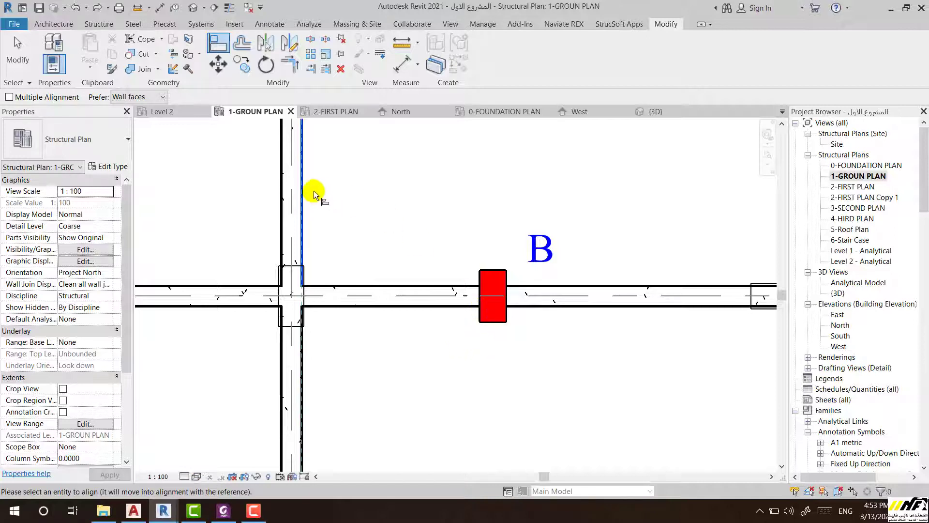
pyautogui.scroll(2, 472, 316)
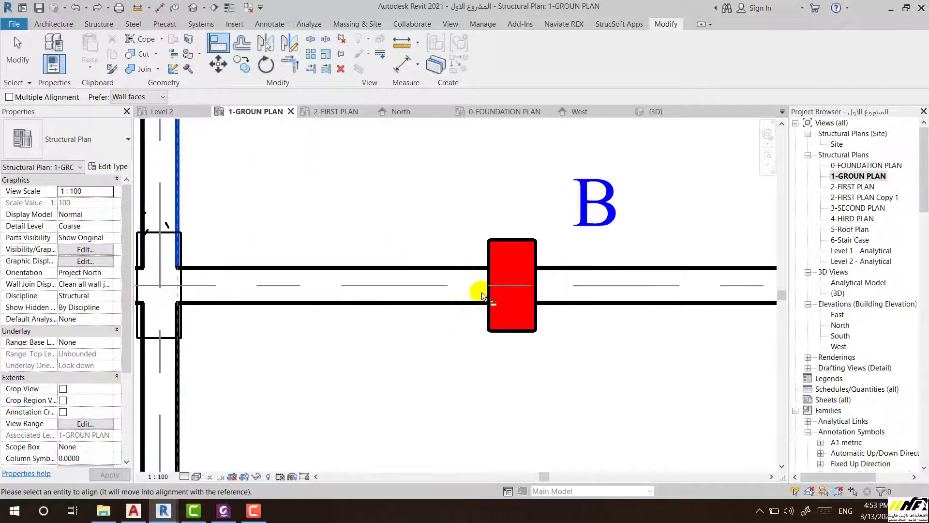
pyautogui.click(490, 257)
pyautogui.scroll(-1, 423, 322)
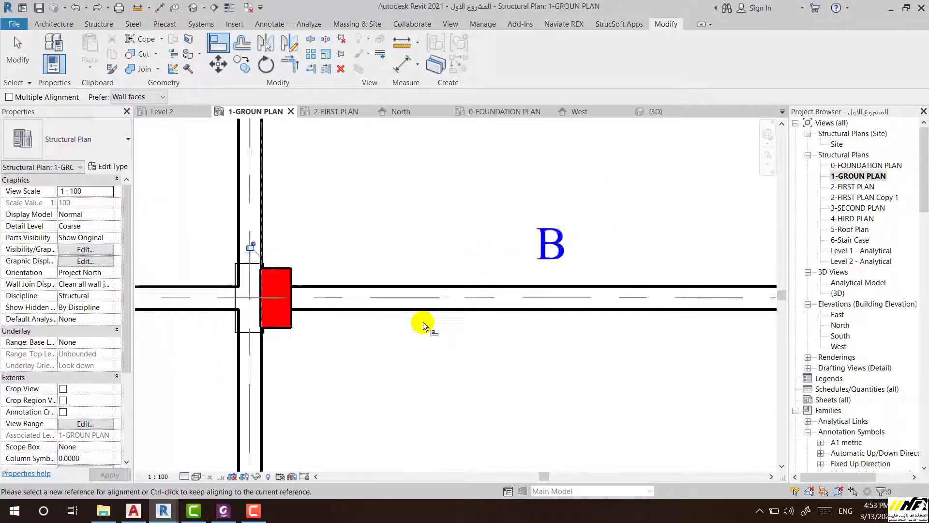
pyautogui.scroll(-1, 423, 322)
pyautogui.scroll(2, 280, 295)
pyautogui.scroll(1, 305, 267)
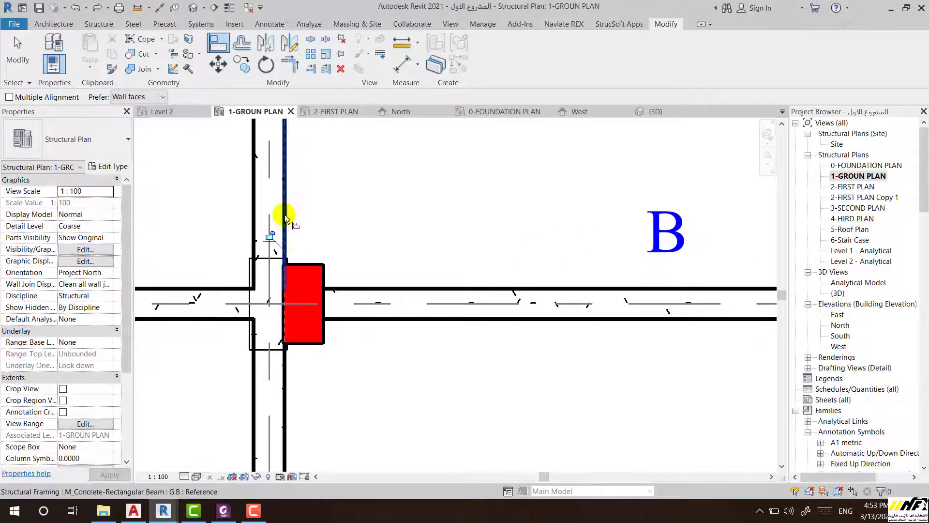
pyautogui.scroll(-3, 444, 346)
pyautogui.scroll(-3, 460, 347)
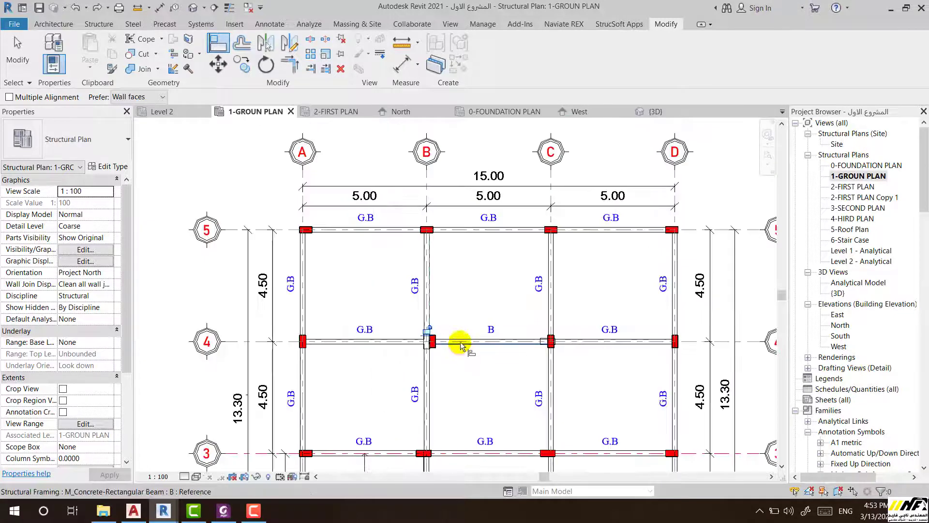
pyautogui.click(460, 347)
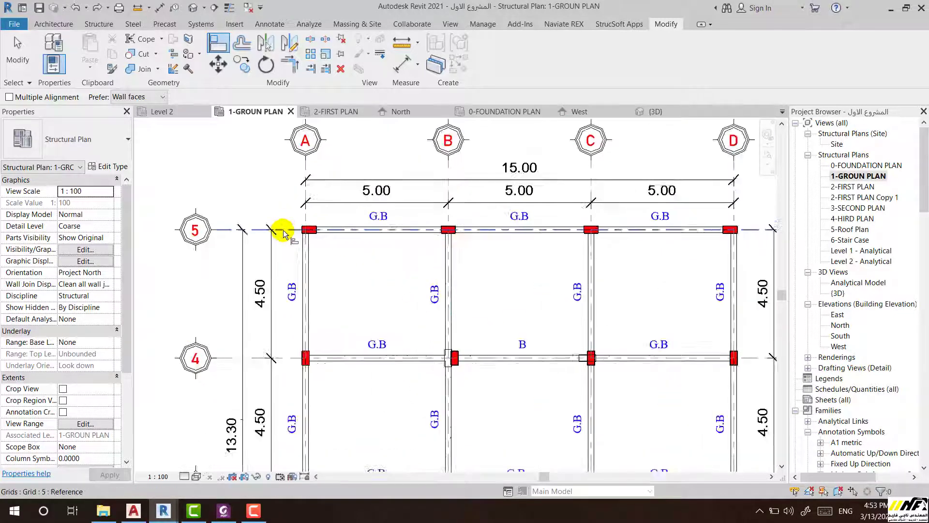
pyautogui.scroll(3, 332, 232)
# Step: Dismiss the save reminder and inspect the columns at grids A/5 and A/3
pyautogui.click(561, 152)
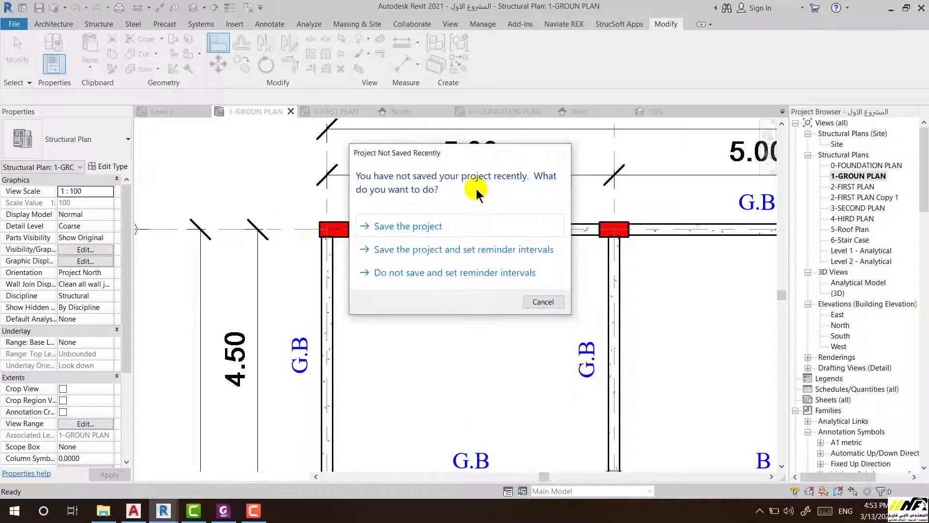
pyautogui.scroll(2, 343, 228)
pyautogui.click(399, 231)
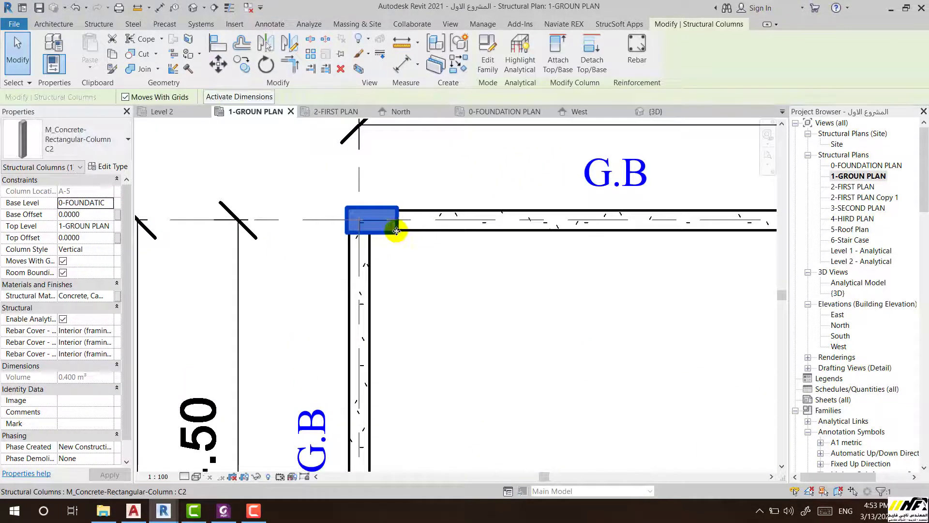
pyautogui.click(394, 230)
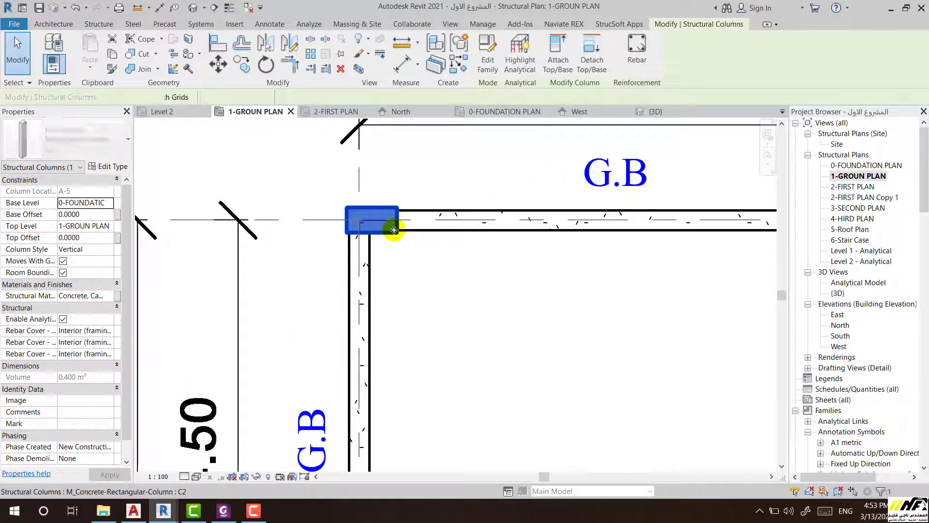
pyautogui.scroll(-5, 394, 230)
pyautogui.click(373, 388)
pyautogui.scroll(2, 373, 387)
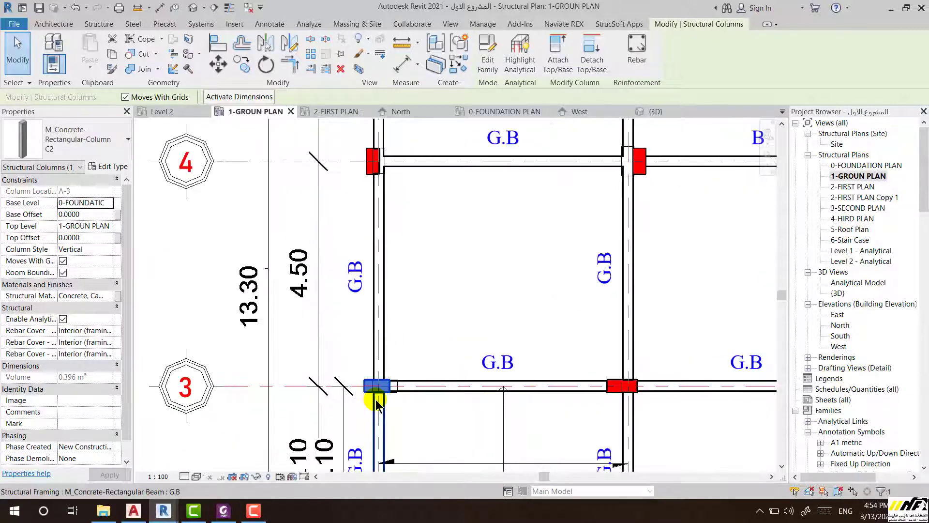
pyautogui.scroll(-3, 370, 388)
pyautogui.press('Escape')
# Step: Zoom in on the corner column at grid A/5
pyautogui.scroll(2, 372, 390)
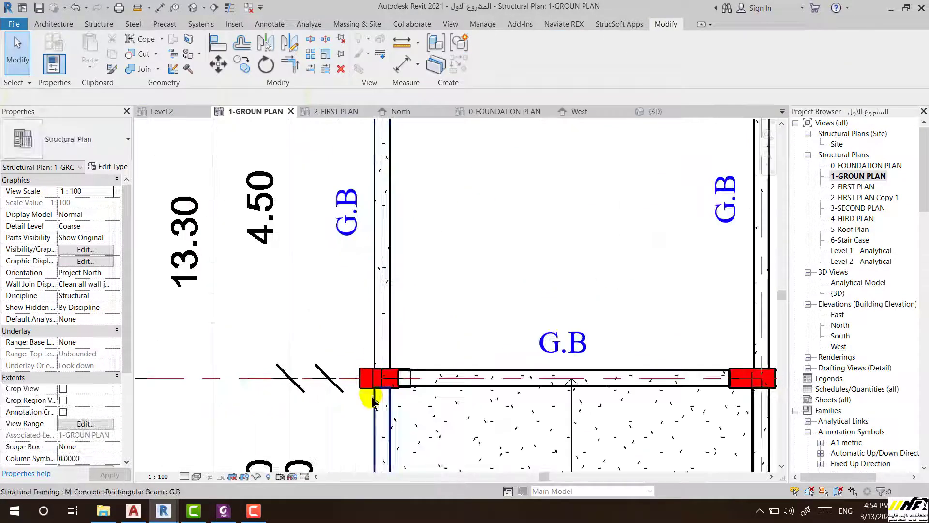
pyautogui.scroll(-2, 370, 389)
pyautogui.scroll(1, 363, 183)
pyautogui.scroll(-2, 388, 353)
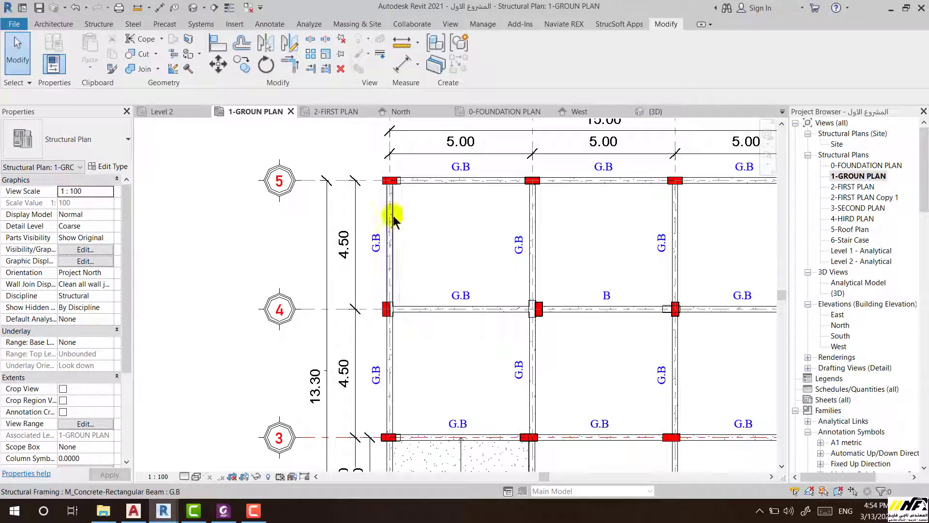
pyautogui.scroll(3, 385, 175)
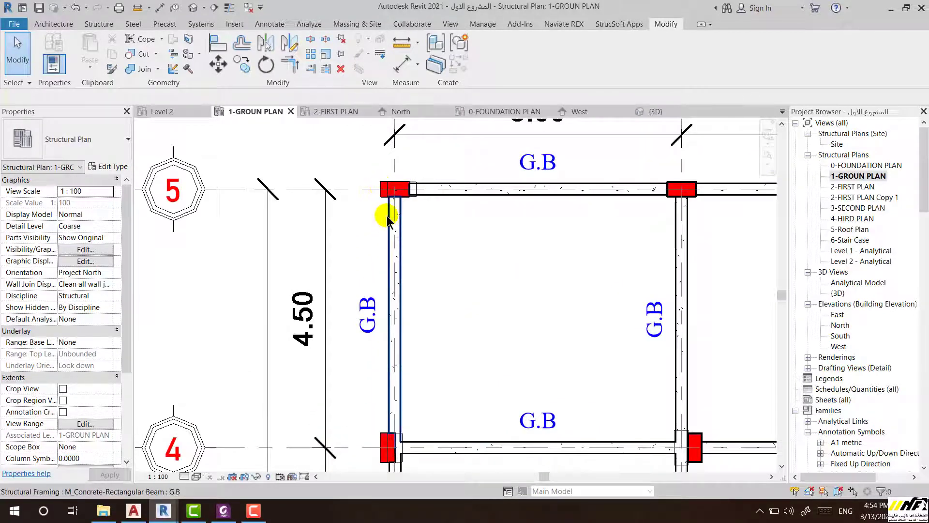
pyautogui.scroll(1, 389, 231)
pyautogui.scroll(1, 389, 234)
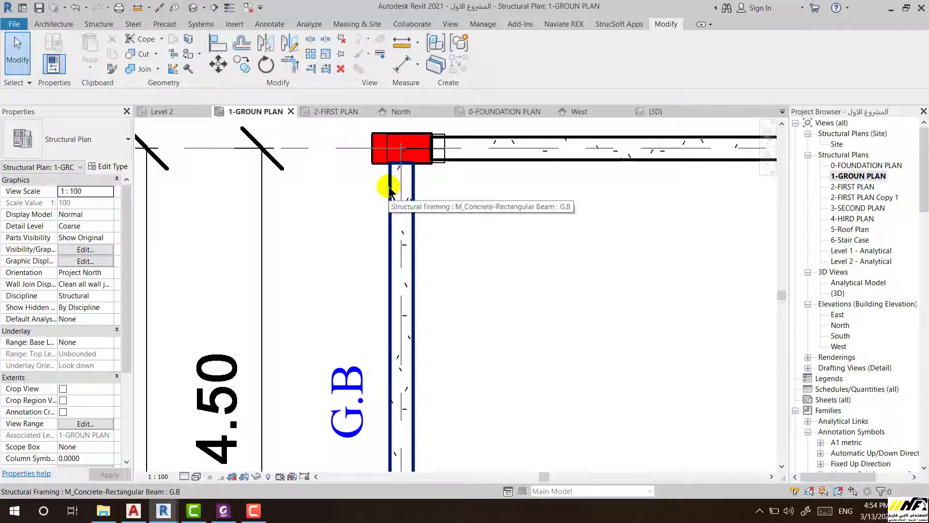
pyautogui.scroll(-2, 394, 203)
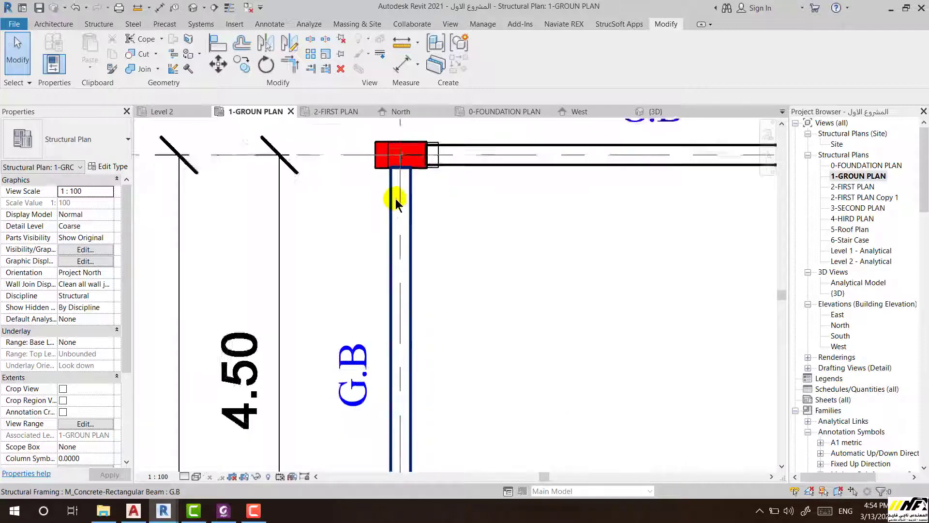
# Step: Align the corner column at A/5 flush with the grade beam's outer face
pyautogui.click(221, 45)
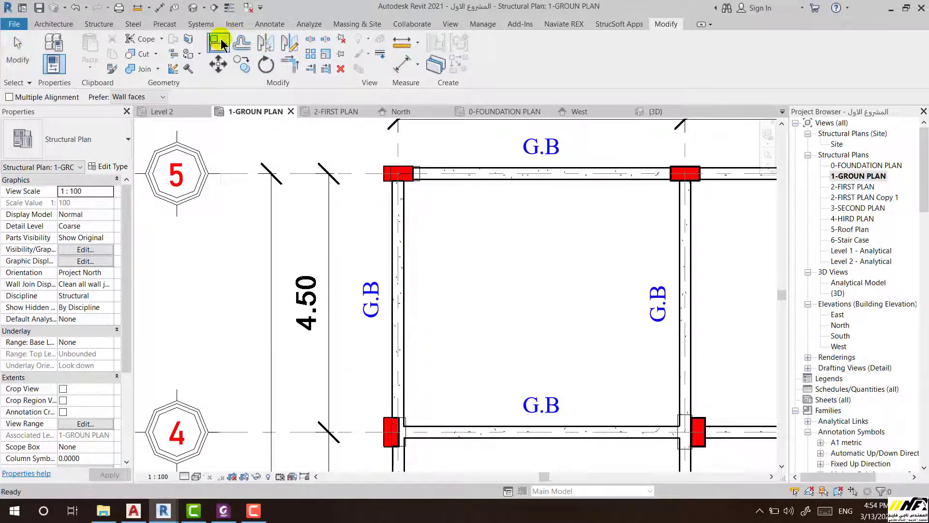
pyautogui.scroll(2, 377, 200)
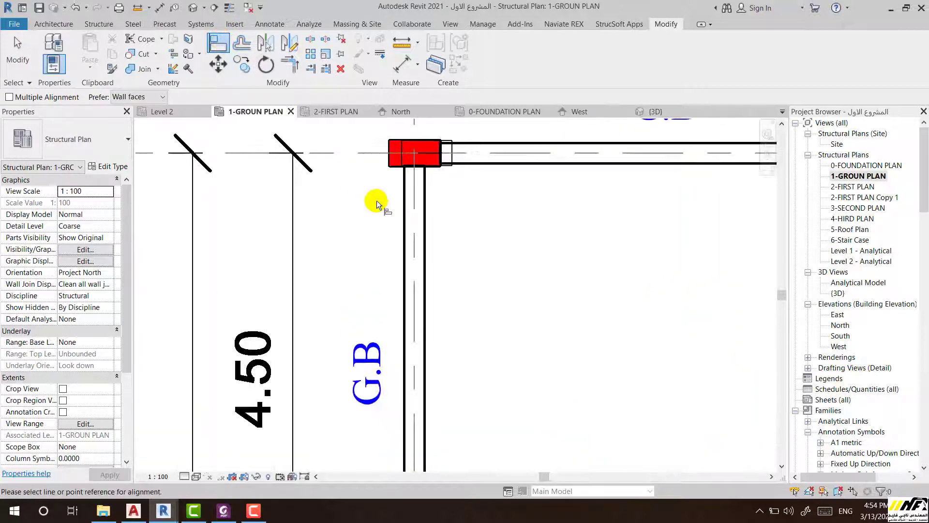
pyautogui.click(404, 218)
pyautogui.scroll(1, 383, 154)
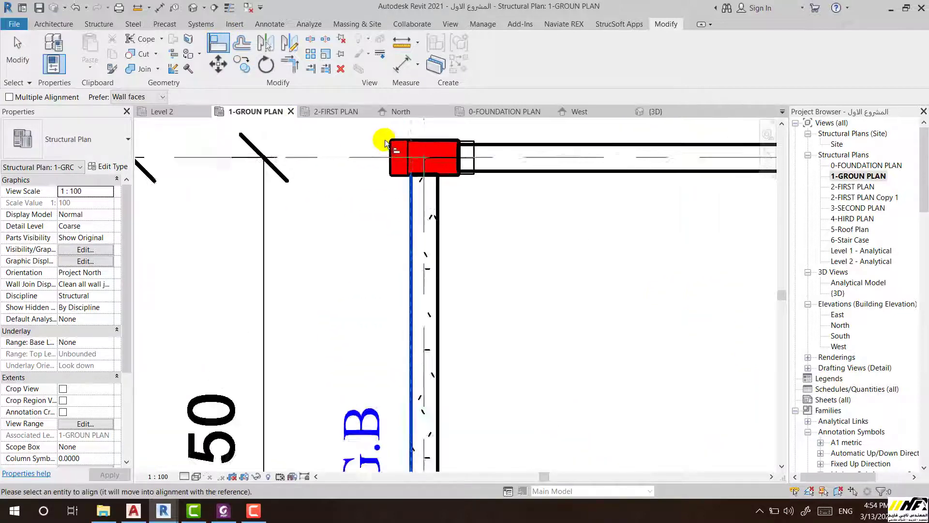
pyautogui.scroll(1, 387, 154)
pyautogui.click(416, 210)
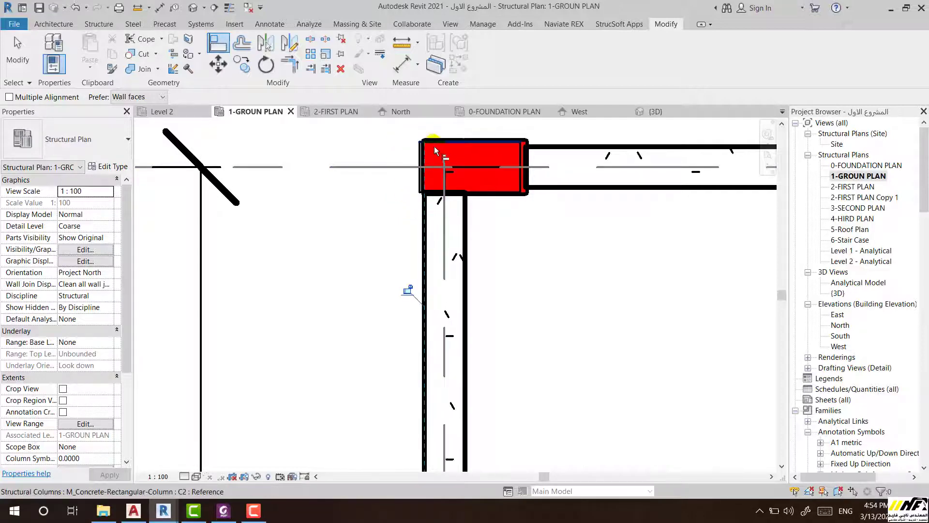
pyautogui.scroll(-1, 411, 152)
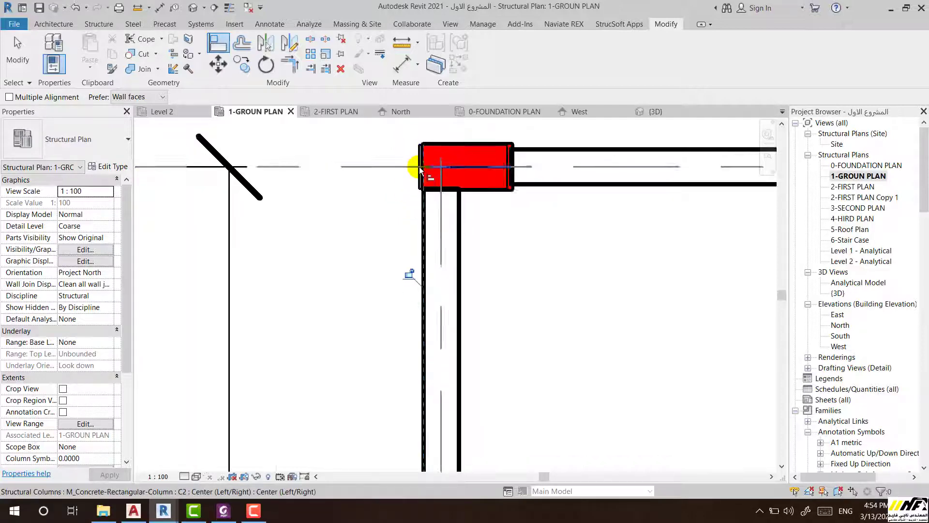
pyautogui.scroll(-1, 419, 155)
pyautogui.scroll(-1, 426, 174)
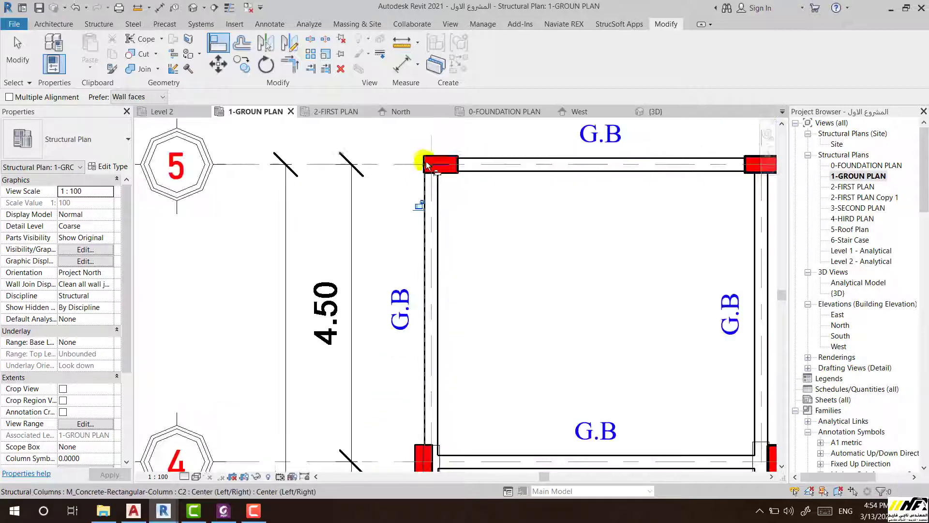
pyautogui.scroll(-1, 421, 183)
pyautogui.scroll(2, 425, 372)
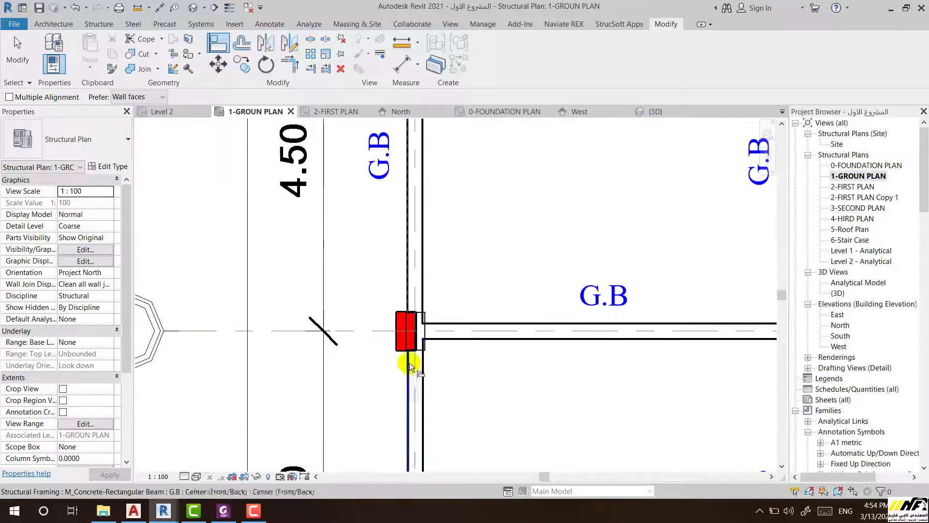
# Step: Align the grid-4 column to the G.B beam face and exit Align
pyautogui.click(401, 352)
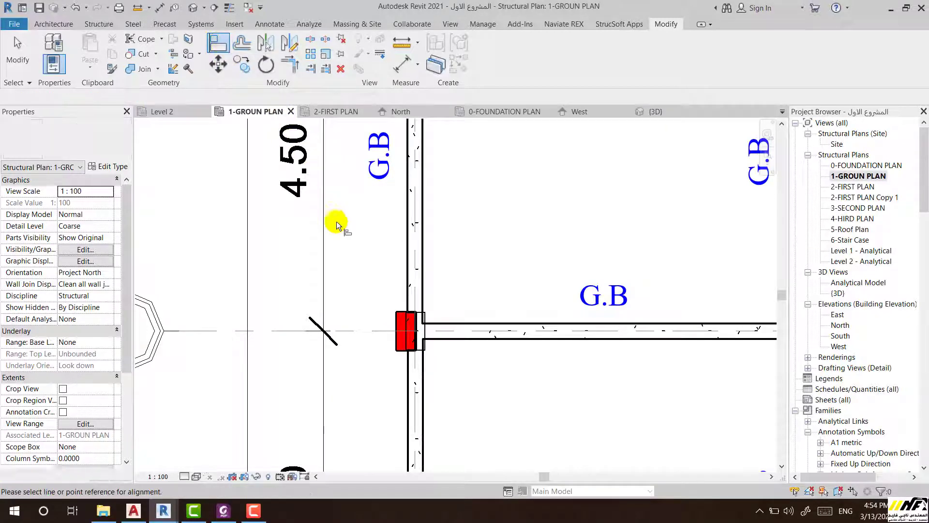
pyautogui.scroll(1, 358, 255)
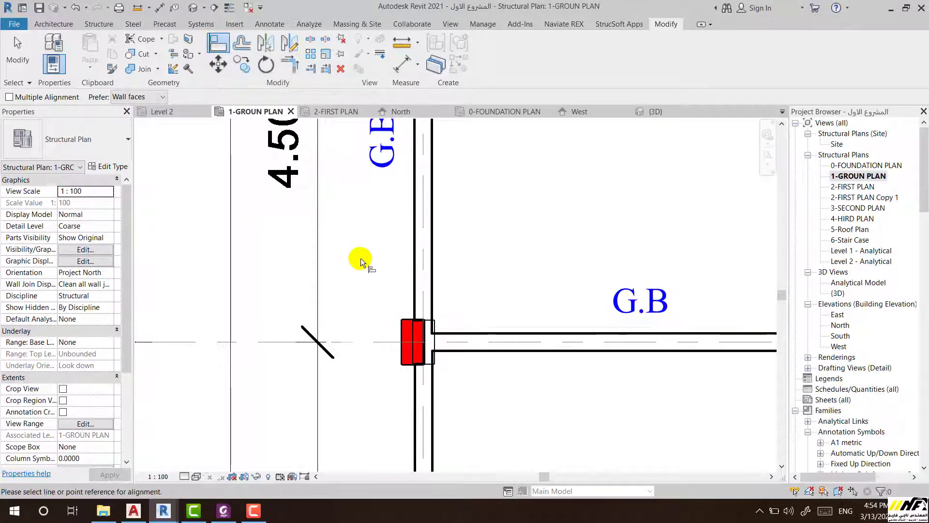
pyautogui.click(411, 251)
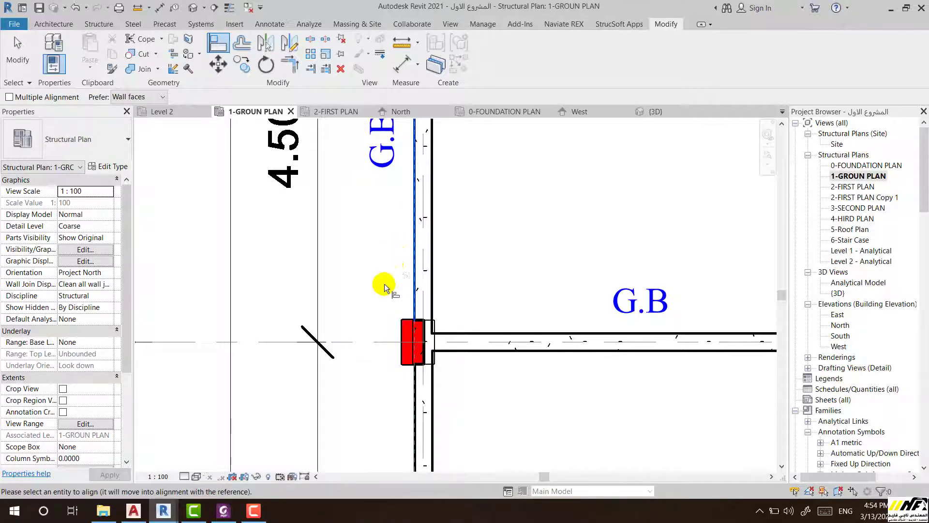
pyautogui.scroll(-2, 411, 321)
pyautogui.scroll(-1, 414, 322)
pyautogui.scroll(-1, 415, 323)
pyautogui.press('Escape')
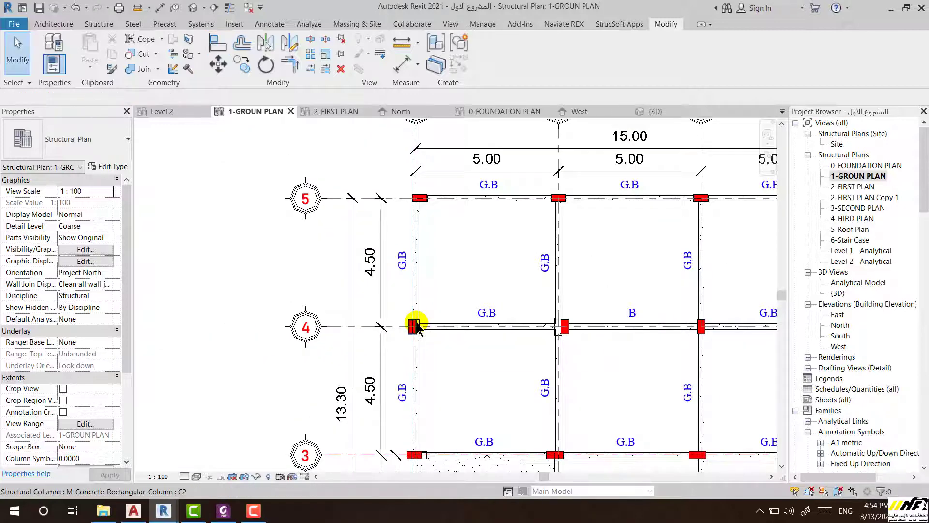
pyautogui.scroll(5, 417, 323)
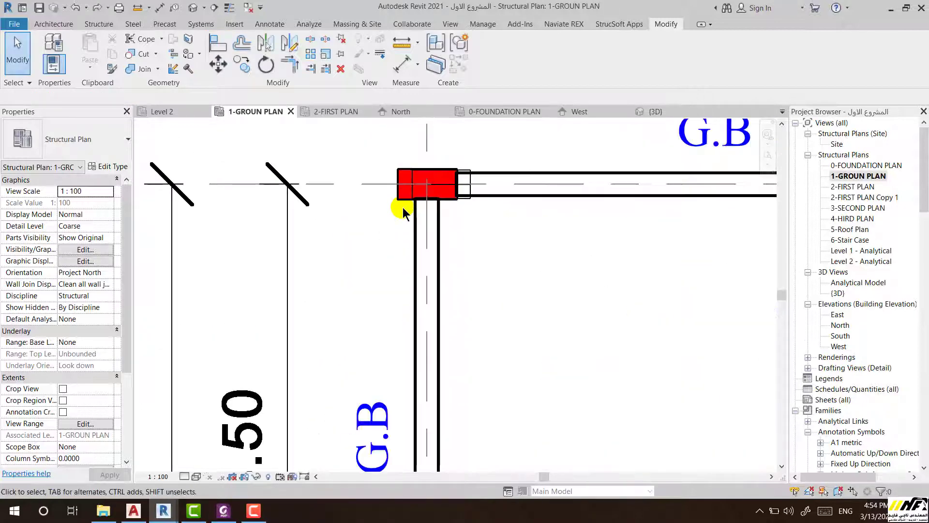
pyautogui.scroll(-2, 357, 176)
pyautogui.scroll(-2, 357, 173)
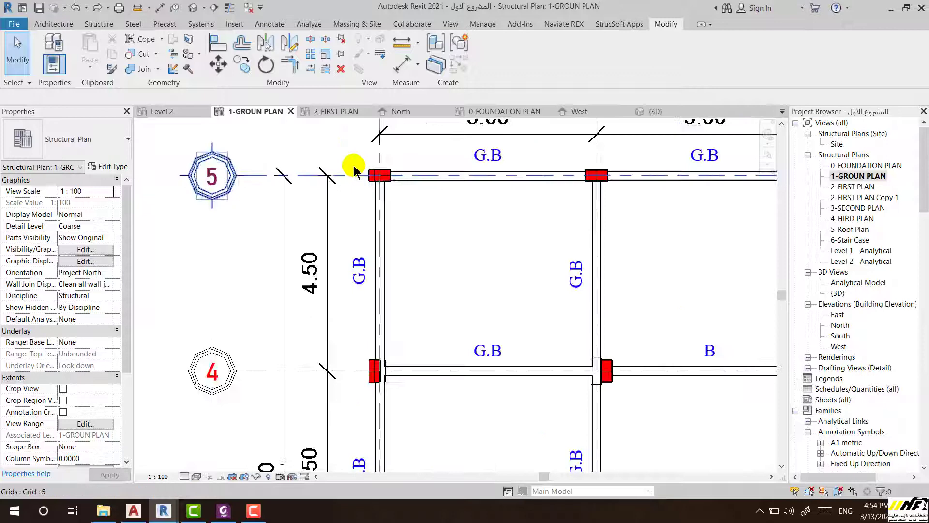
# Step: Align the top-left column at grid 5 to the vertical beam face
pyautogui.click(220, 48)
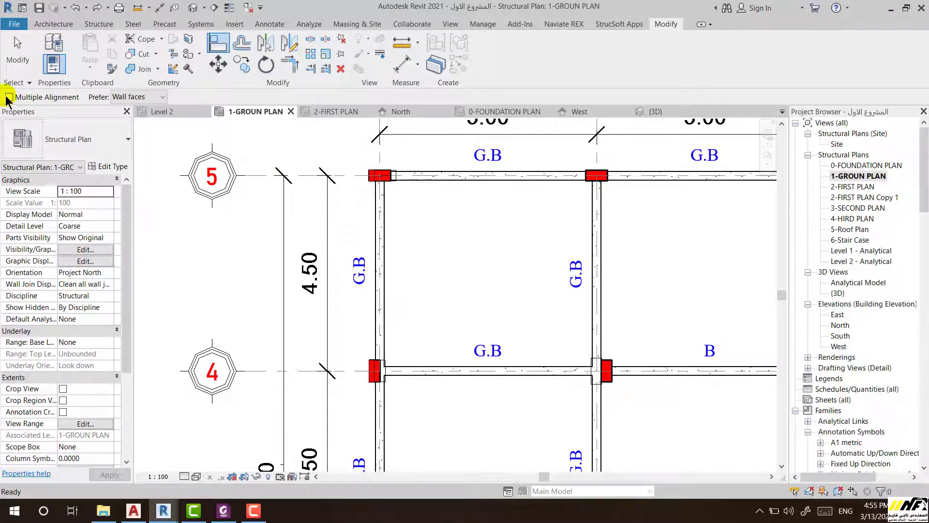
pyautogui.scroll(2, 375, 229)
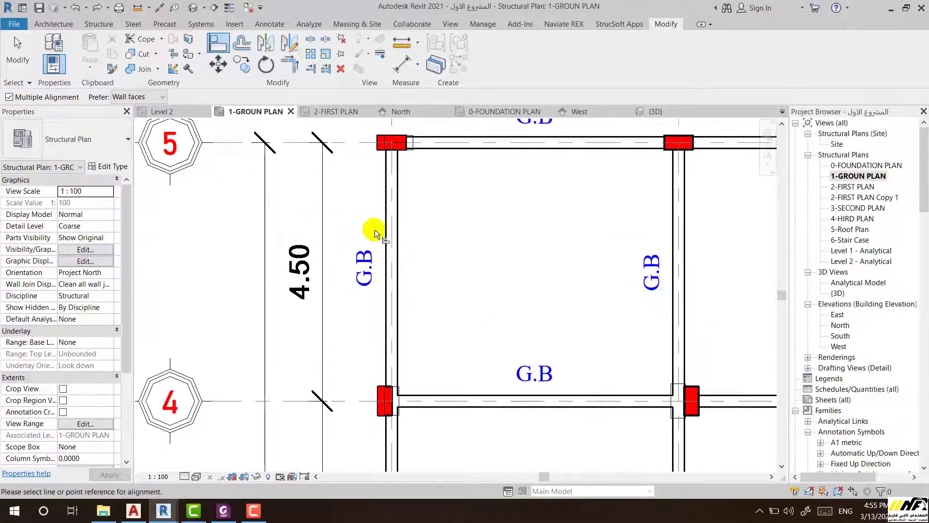
pyautogui.scroll(2, 379, 193)
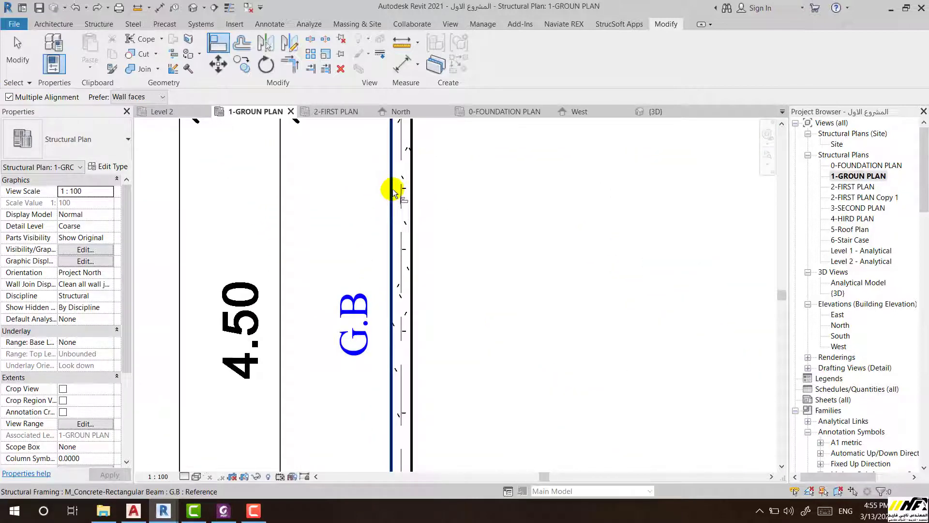
pyautogui.click(391, 193)
pyautogui.scroll(-2, 411, 233)
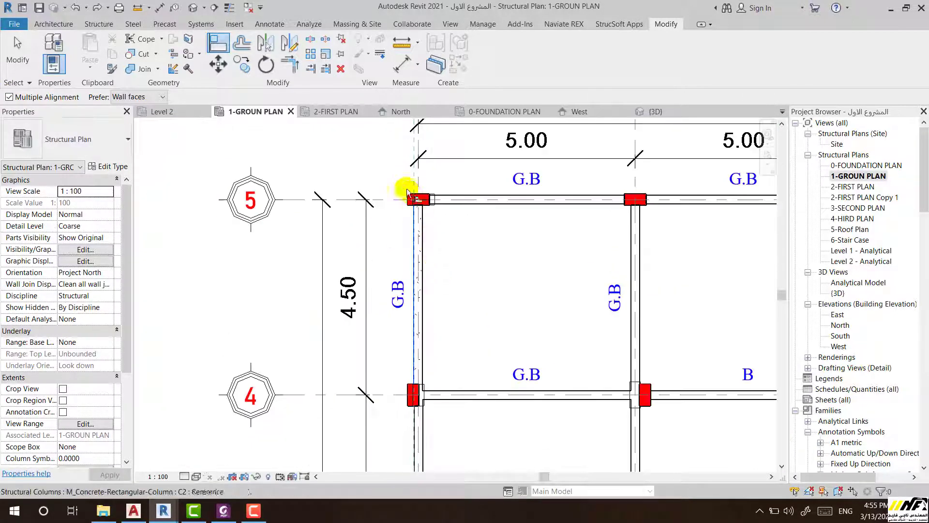
pyautogui.scroll(3, 409, 209)
pyautogui.scroll(2, 410, 210)
pyautogui.click(411, 213)
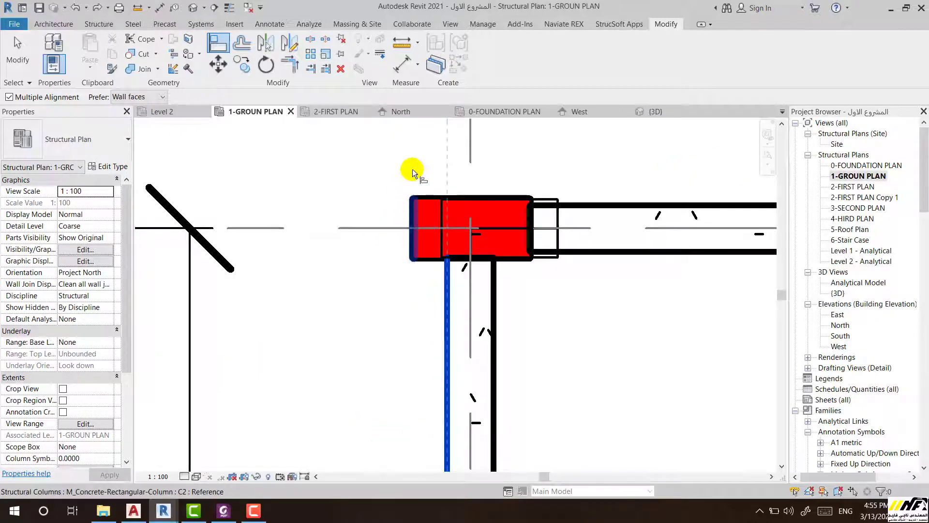
pyautogui.scroll(-3, 407, 155)
pyautogui.scroll(-2, 409, 273)
pyautogui.scroll(3, 414, 309)
pyautogui.scroll(-1, 413, 309)
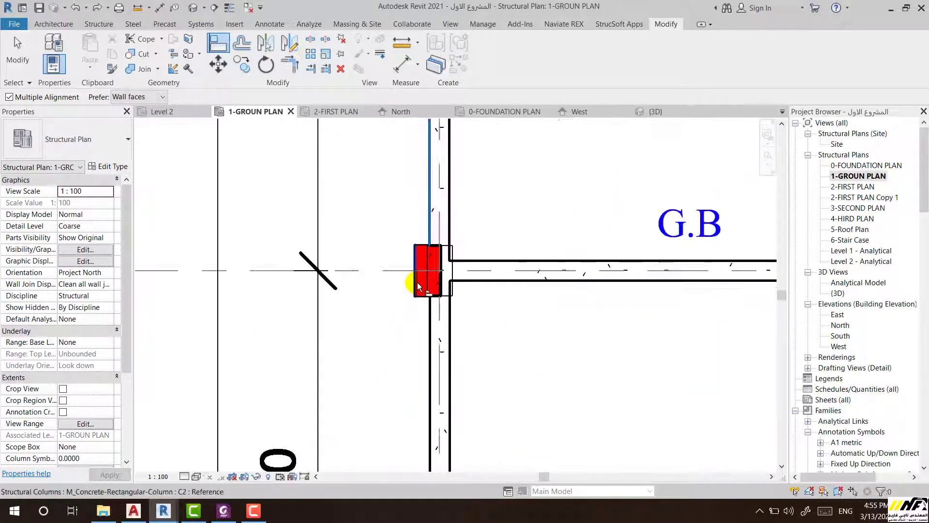
# Step: Align the columns at grids 4 and 3 to the same beam face
pyautogui.click(412, 286)
pyautogui.scroll(1, 434, 205)
pyautogui.scroll(-4, 419, 242)
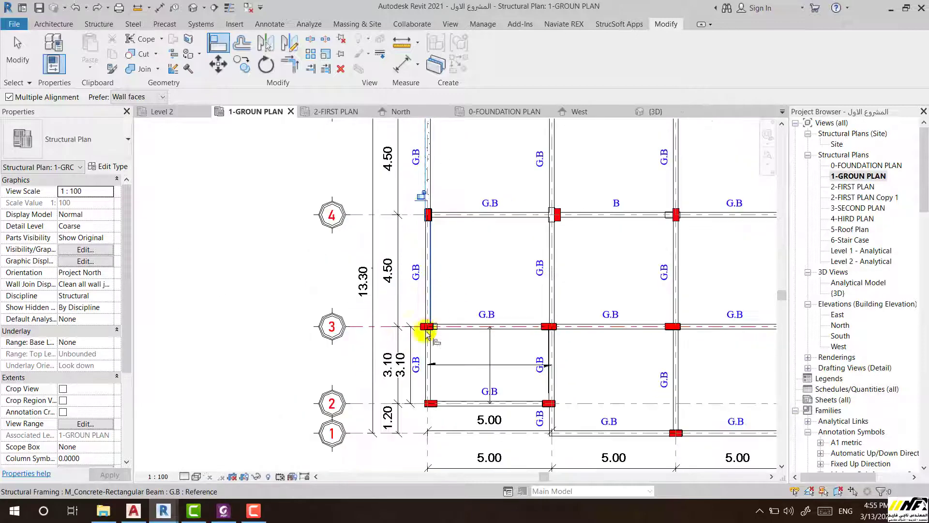
pyautogui.scroll(2, 421, 329)
pyautogui.scroll(3, 421, 328)
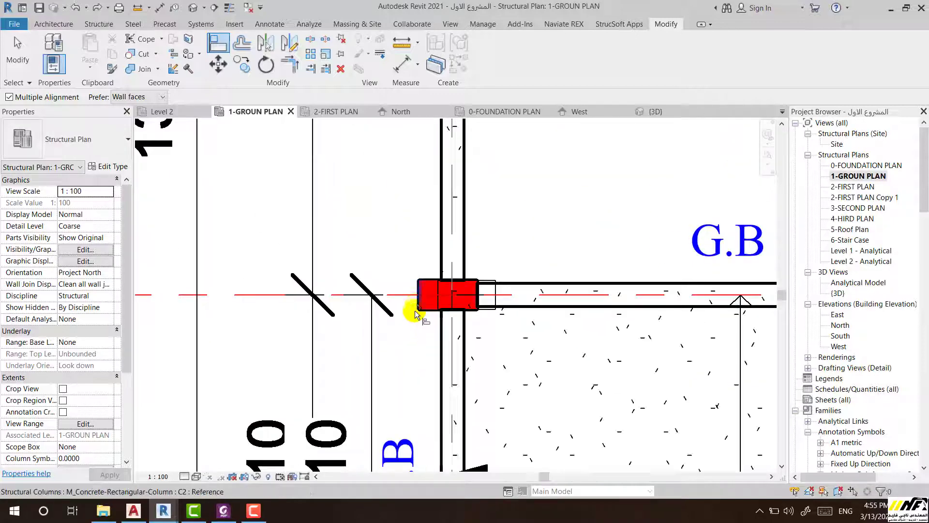
pyautogui.click(452, 264)
pyautogui.scroll(-2, 458, 344)
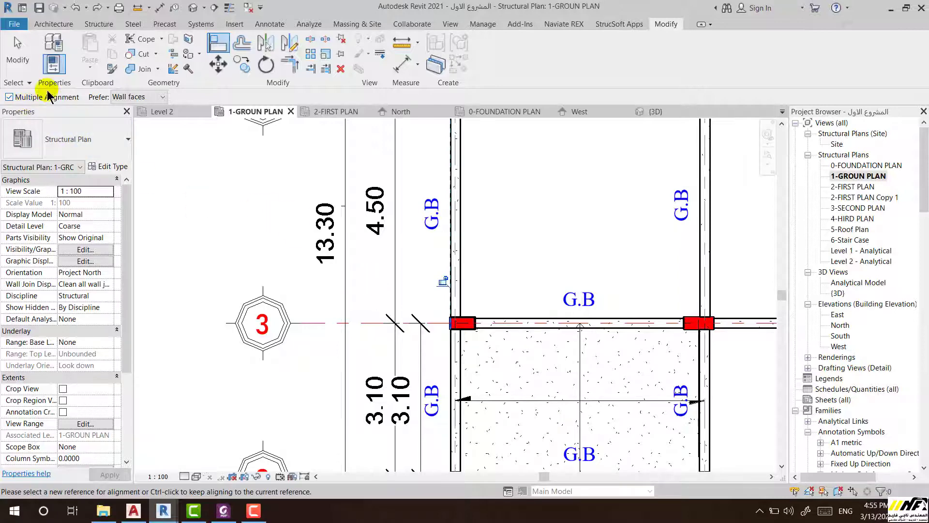
# Step: Switch to the second project's ground-floor grid plan
pyautogui.scroll(2, 460, 322)
pyautogui.scroll(1, 459, 322)
pyautogui.scroll(-2, 460, 334)
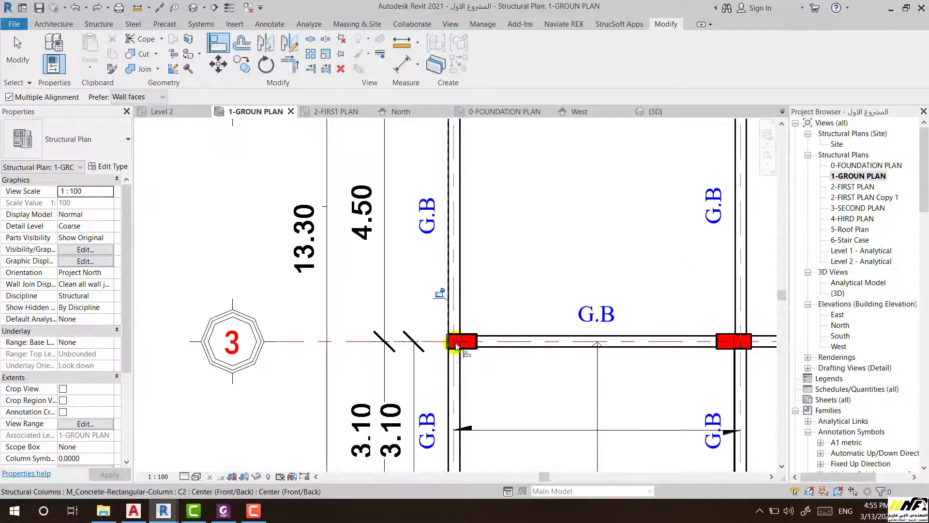
pyautogui.scroll(2, 460, 346)
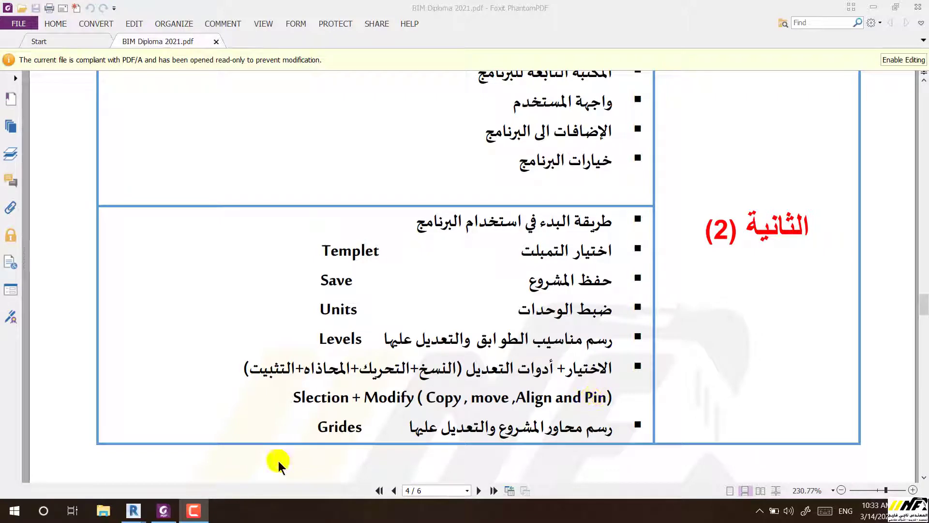
pyautogui.moveTo(163, 510)
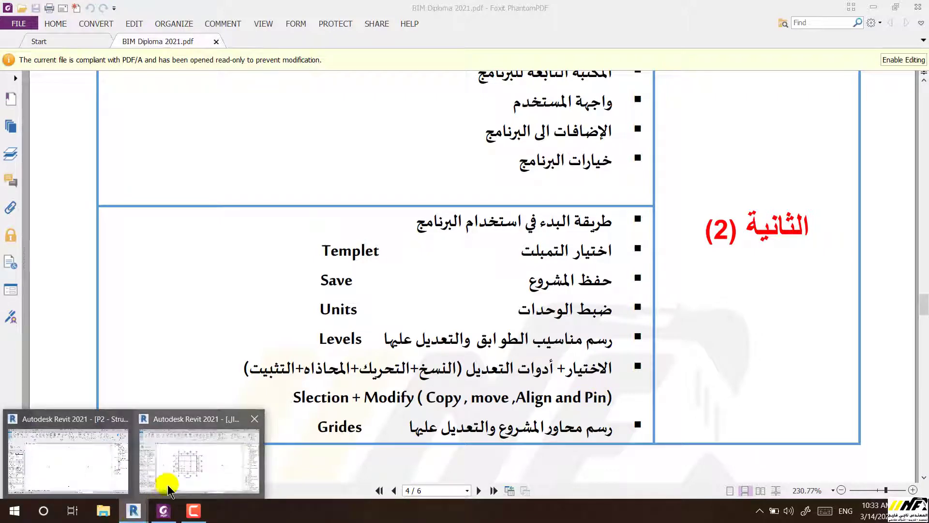
pyautogui.click(182, 460)
pyautogui.scroll(1, 284, 188)
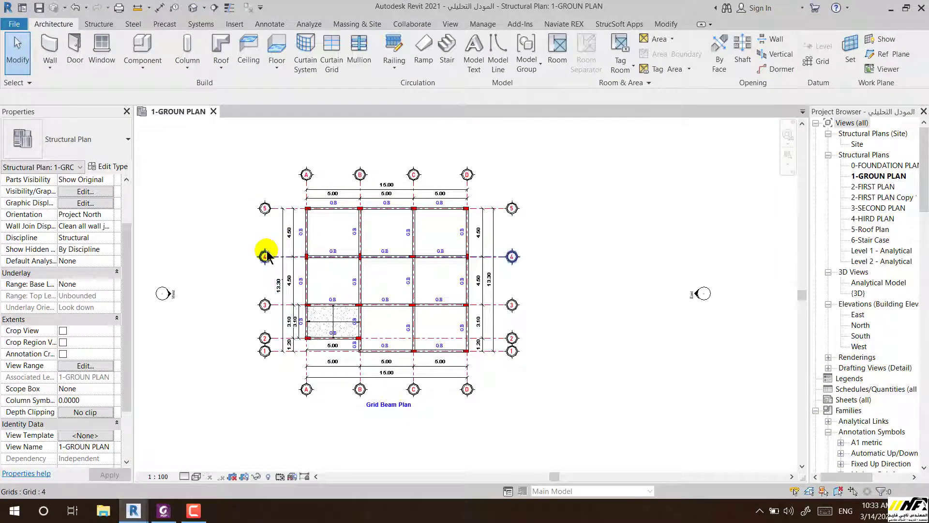
# Step: Zoom around the second project's grid plan and show the Modify tools
pyautogui.scroll(1, 266, 252)
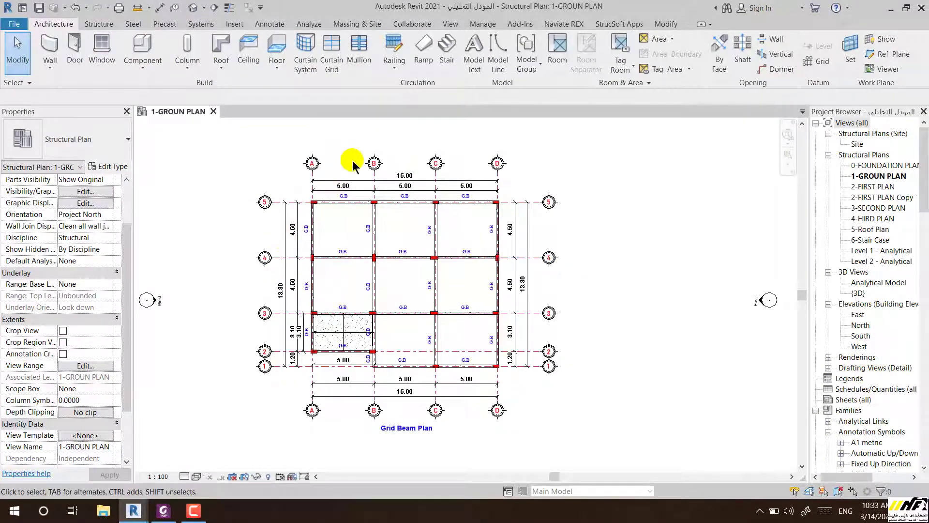
pyautogui.scroll(1, 297, 167)
pyautogui.scroll(1, 300, 164)
pyautogui.scroll(1, 387, 149)
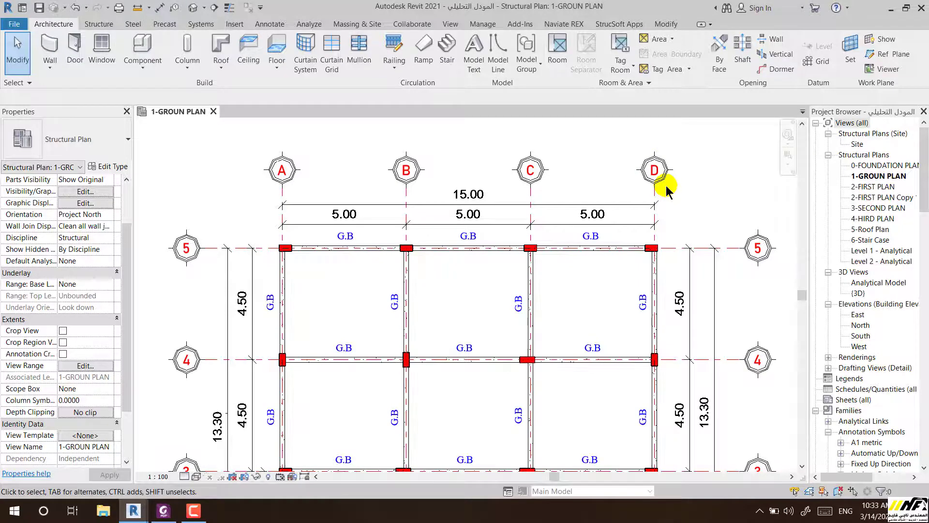
pyautogui.scroll(1, 667, 186)
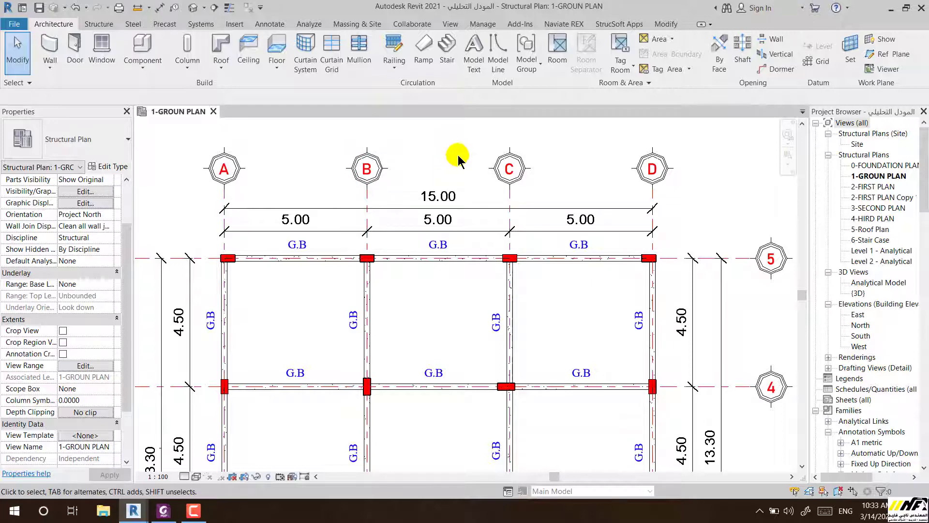
pyautogui.scroll(-2, 461, 152)
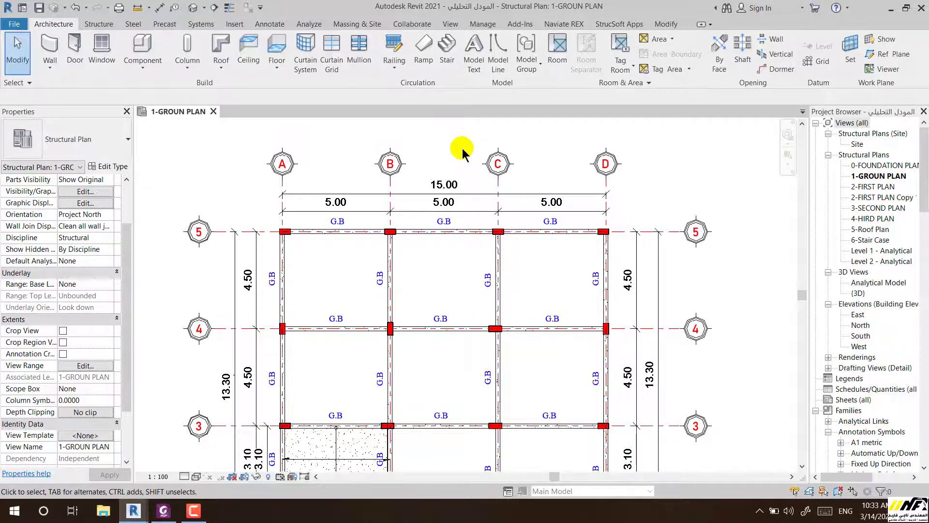
pyautogui.click(666, 24)
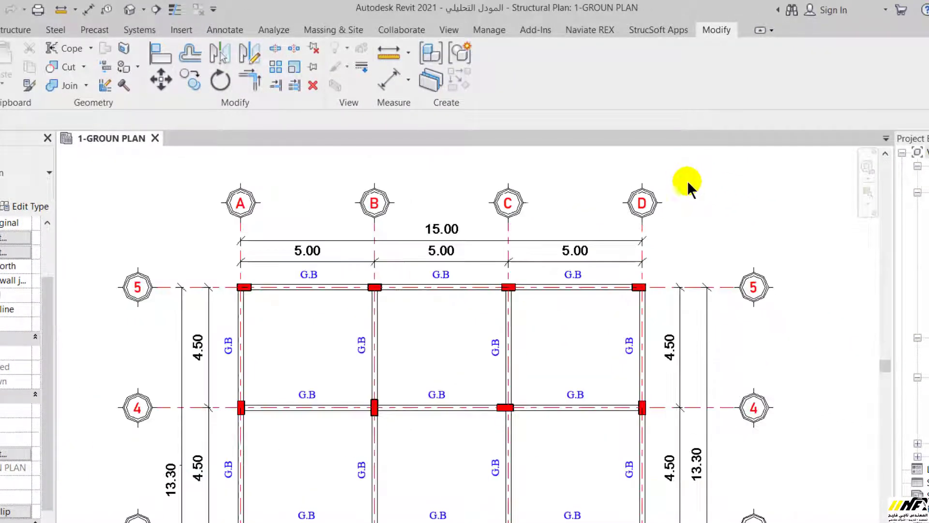
# Step: Crossing-select grid D, pin it, and clear the selection
pyautogui.moveTo(690, 171); pyautogui.dragTo(626, 208)
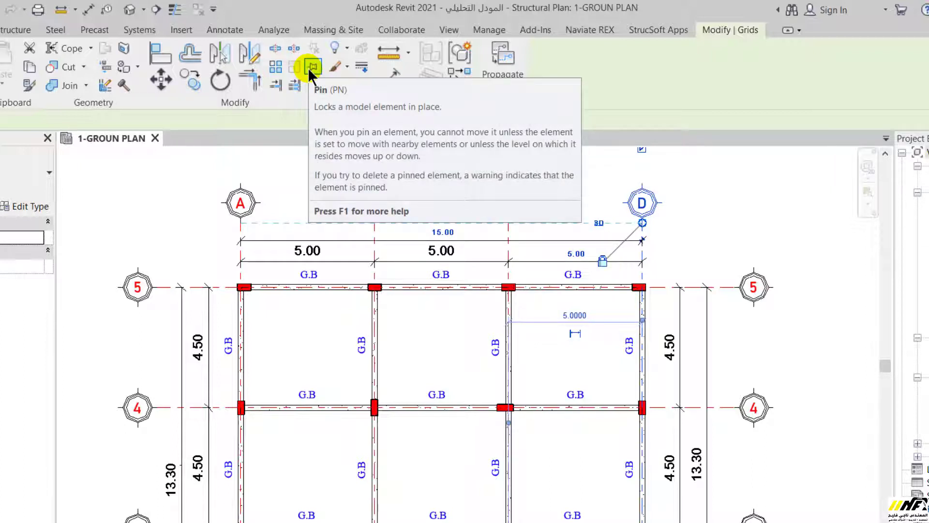
pyautogui.click(312, 67)
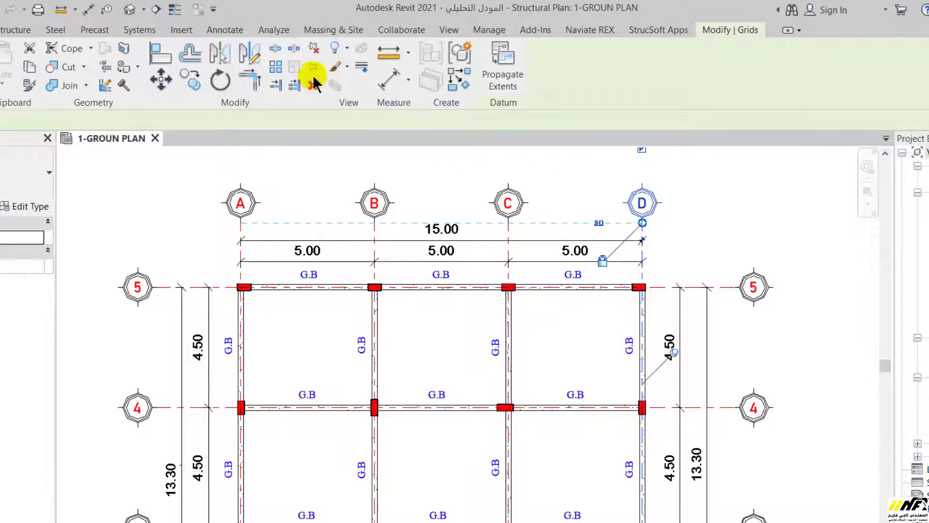
pyautogui.scroll(3, 676, 373)
pyautogui.scroll(1, 675, 339)
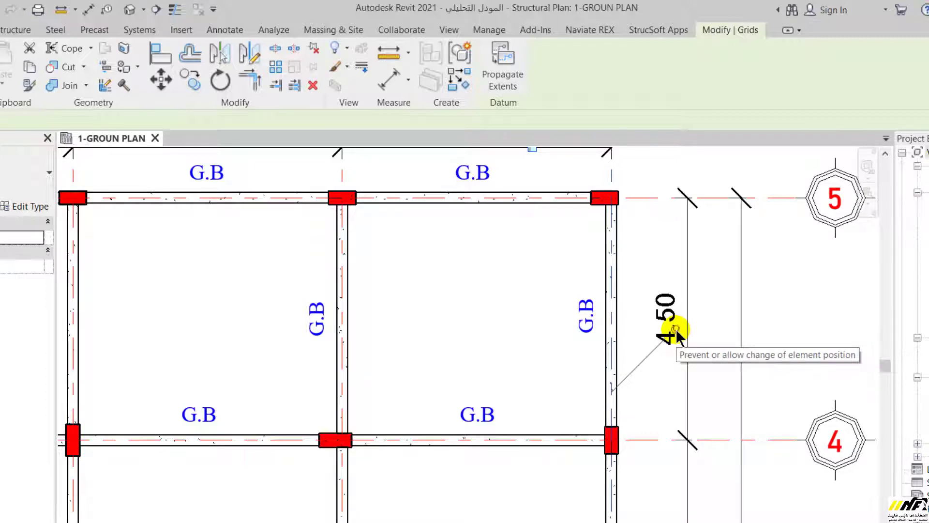
pyautogui.scroll(-3, 562, 360)
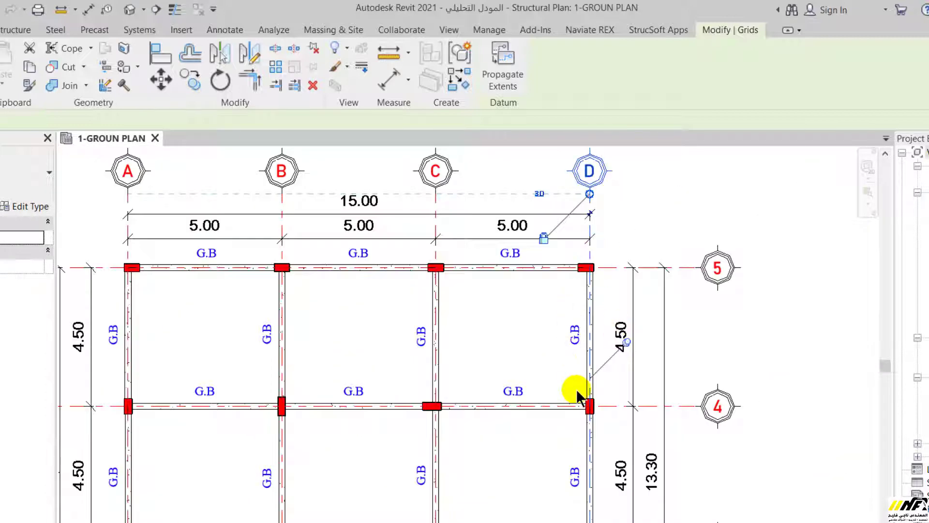
pyautogui.scroll(-2, 577, 387)
pyautogui.click(611, 238)
pyautogui.scroll(2, 603, 232)
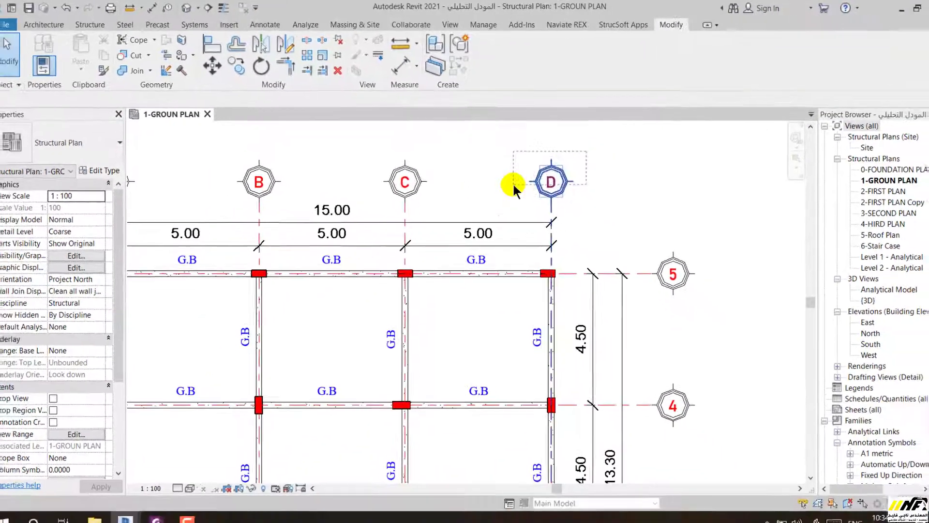
pyautogui.click(520, 180)
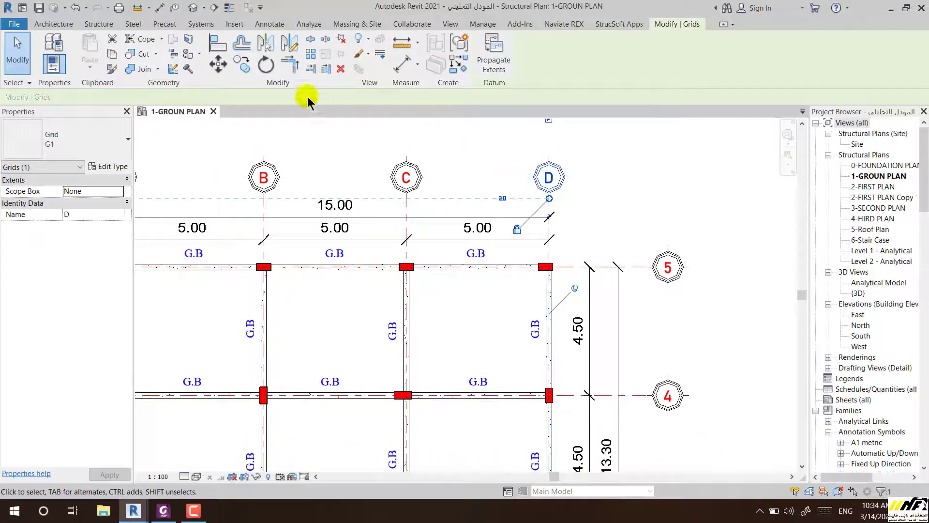
pyautogui.click(218, 63)
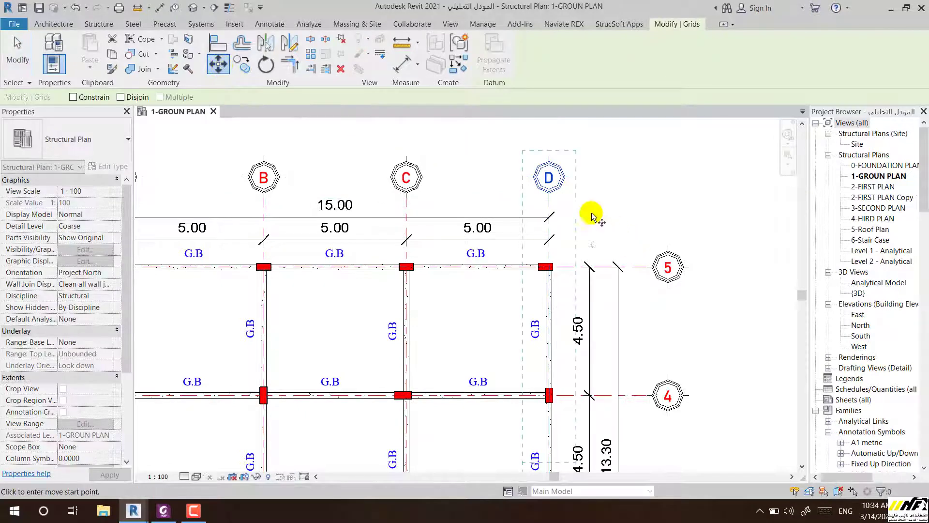
pyautogui.click(549, 204)
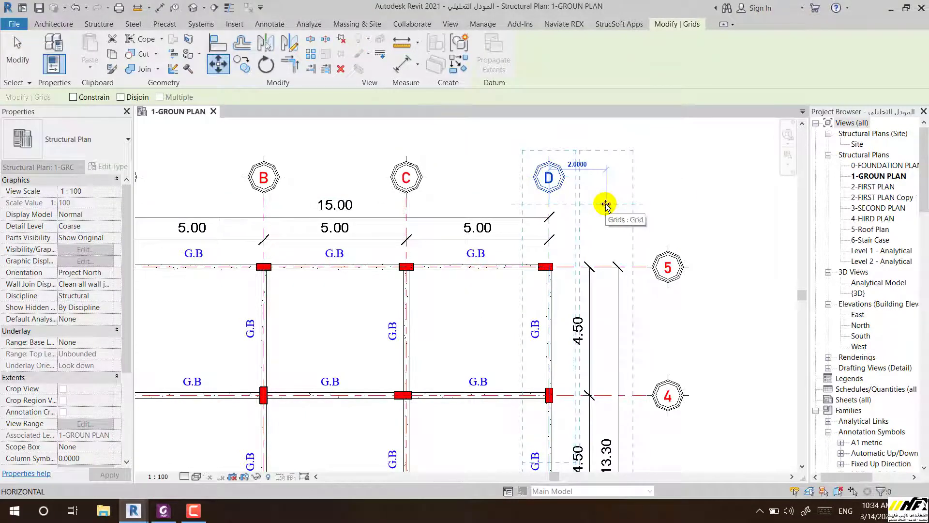
pyautogui.click(606, 203)
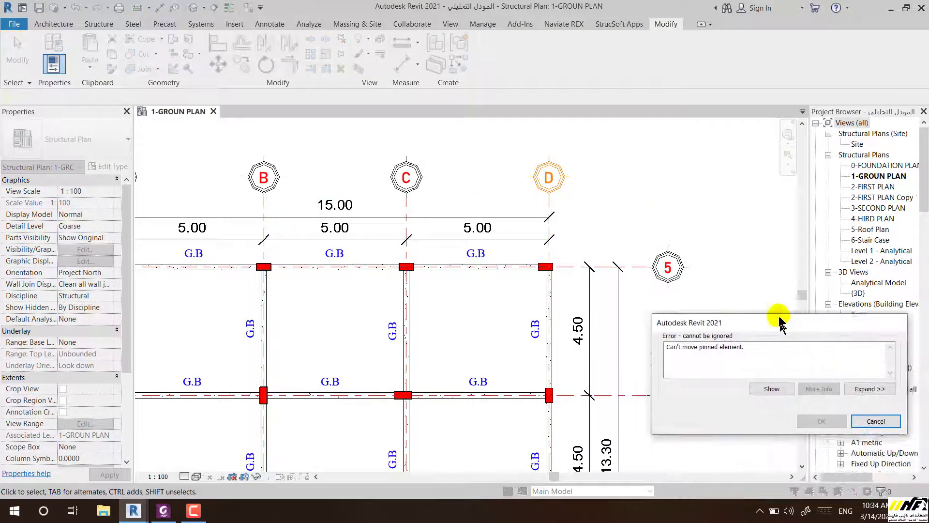
pyautogui.moveTo(777, 325); pyautogui.dragTo(726, 156)
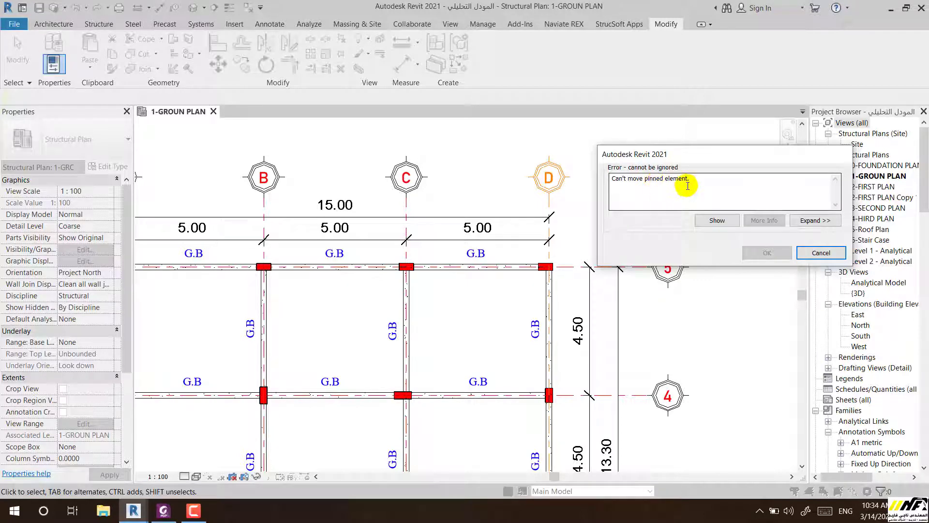
pyautogui.moveTo(688, 185); pyautogui.dragTo(611, 179)
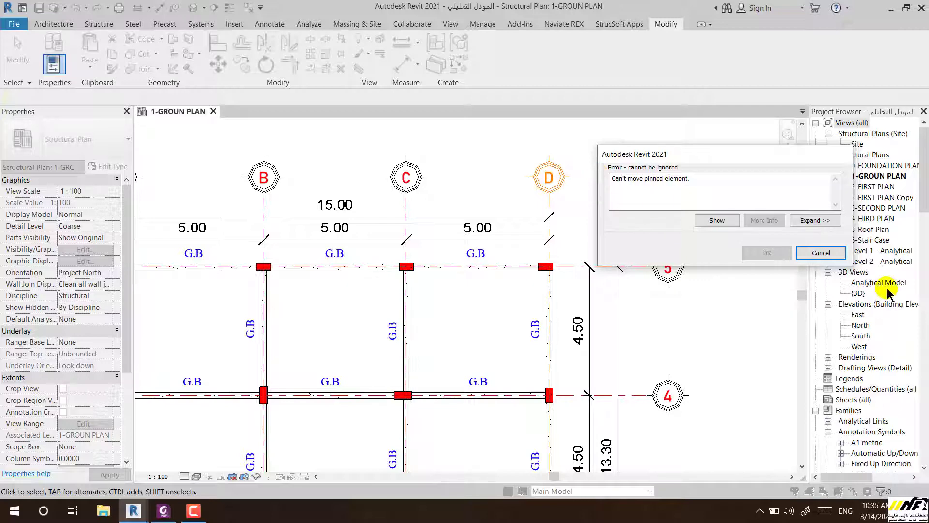
pyautogui.click(820, 254)
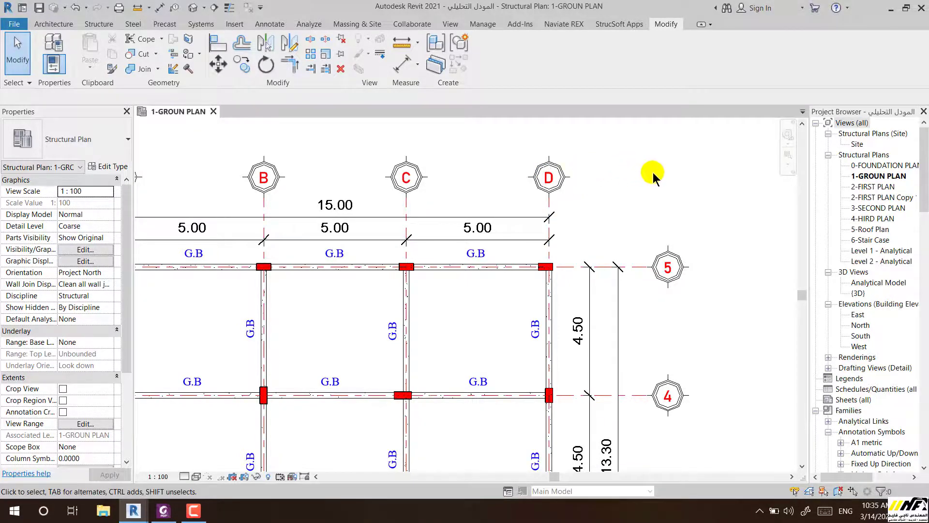
# Step: Window-select the plan, filter it to Grids only, and pin all nine grids
pyautogui.scroll(-2, 636, 156)
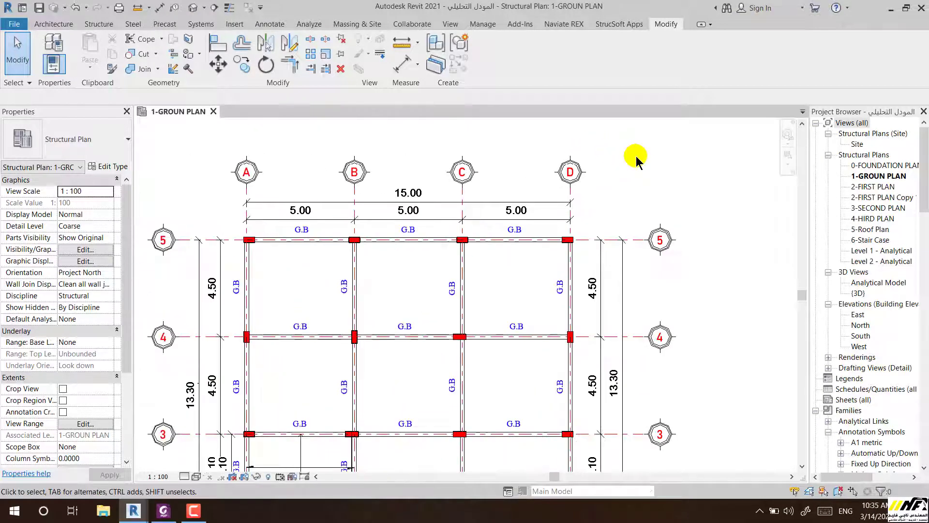
pyautogui.scroll(-1, 636, 156)
pyautogui.scroll(-2, 422, 151)
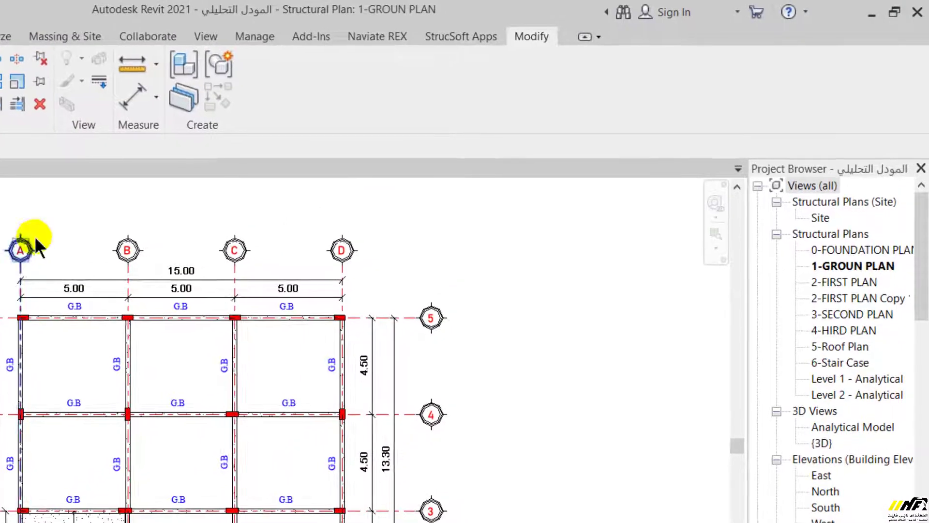
pyautogui.scroll(-2, 34, 236)
pyautogui.moveTo(423, 206); pyautogui.dragTo(2, 520)
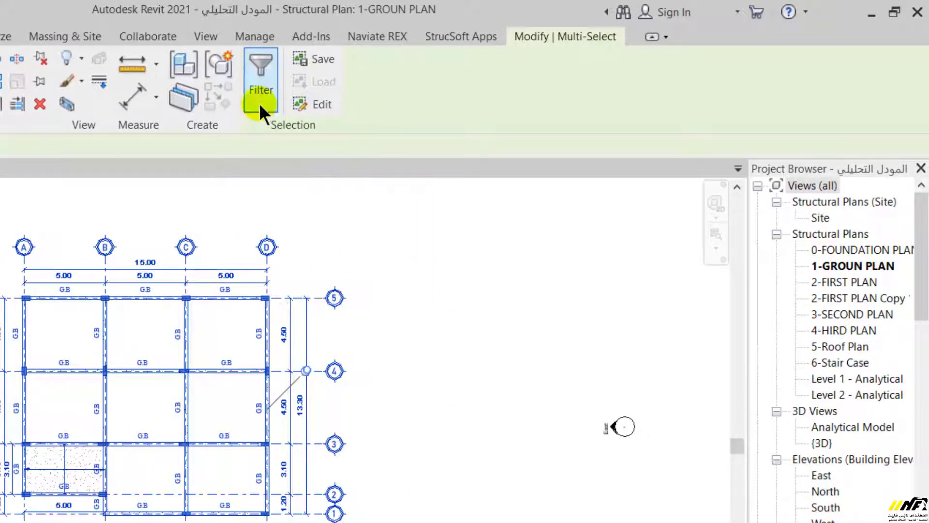
pyautogui.click(260, 94)
pyautogui.click(673, 218)
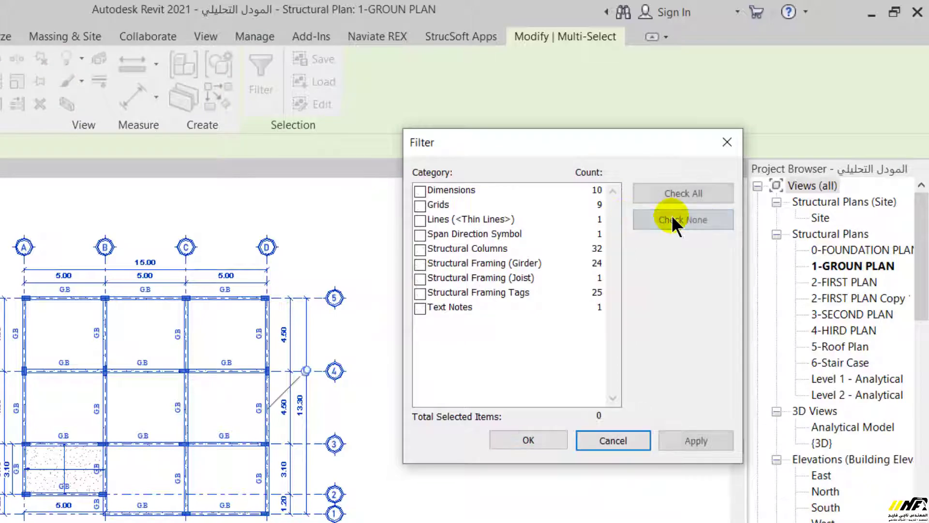
pyautogui.click(420, 204)
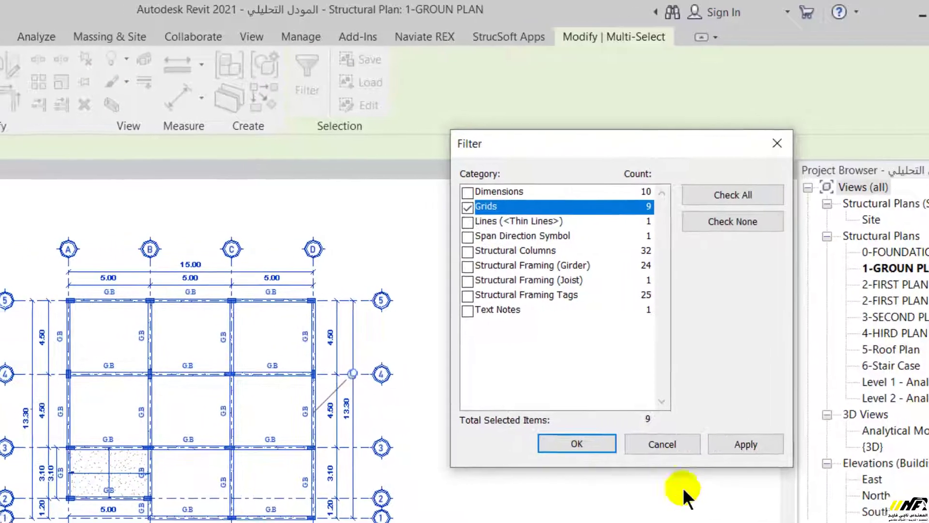
pyautogui.click(528, 440)
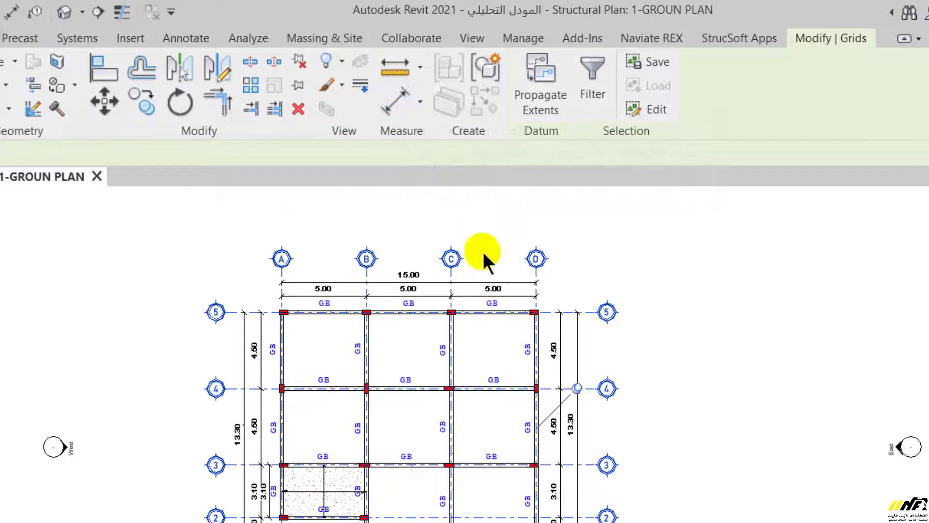
pyautogui.click(297, 90)
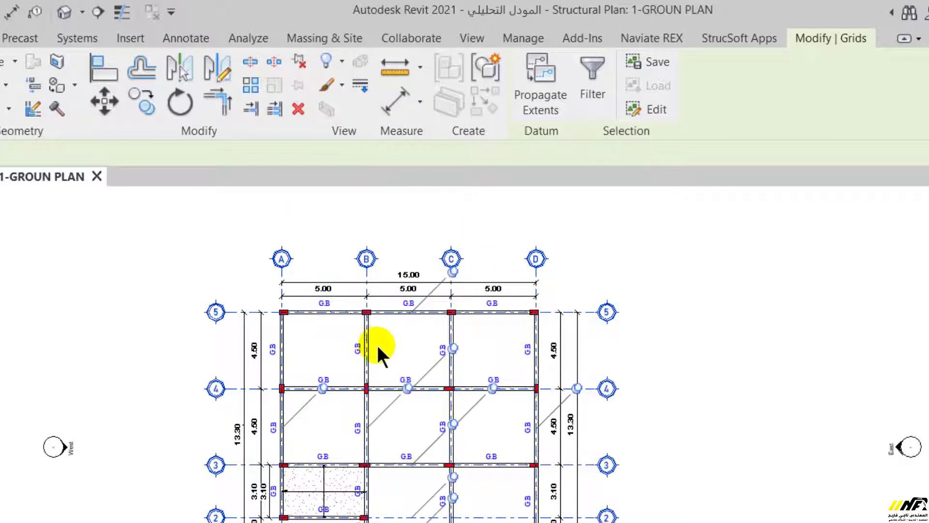
pyautogui.scroll(2, 376, 344)
pyautogui.press('Escape')
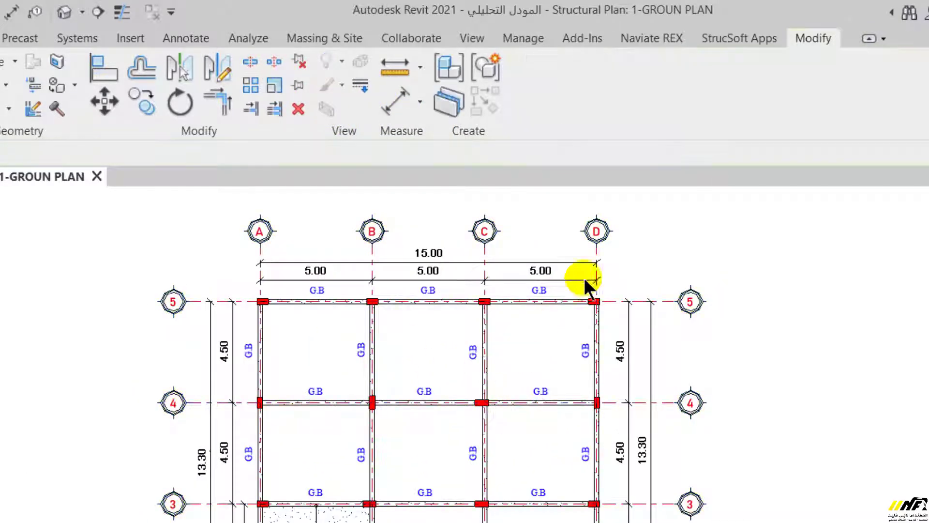
pyautogui.moveTo(644, 202)
pyautogui.mouseDown()
pyautogui.moveTo(228, 226)
pyautogui.moveTo(239, 196)
pyautogui.mouseUp()
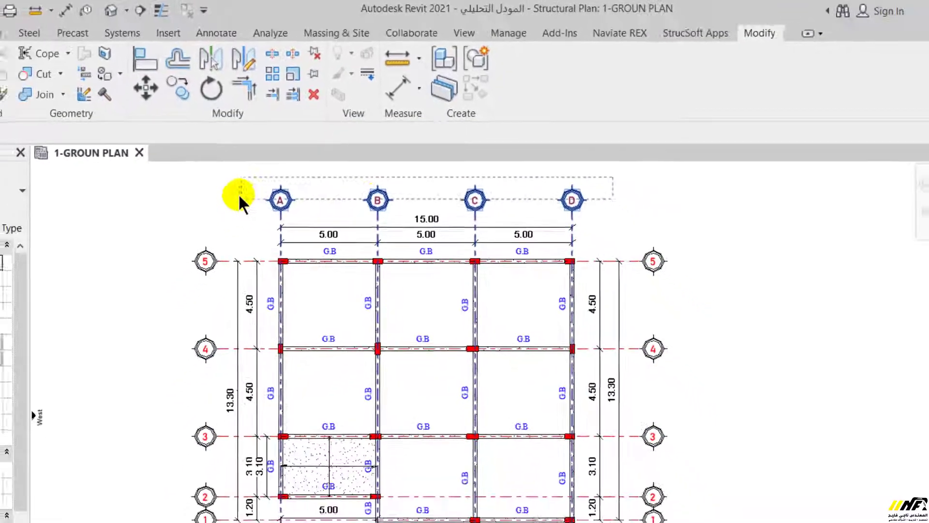
pyautogui.click(188, 72)
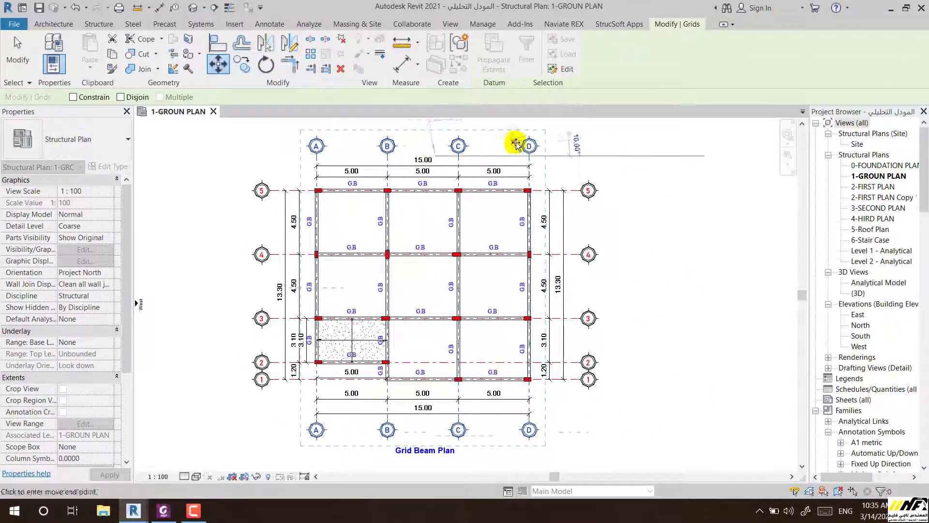
pyautogui.click(524, 155)
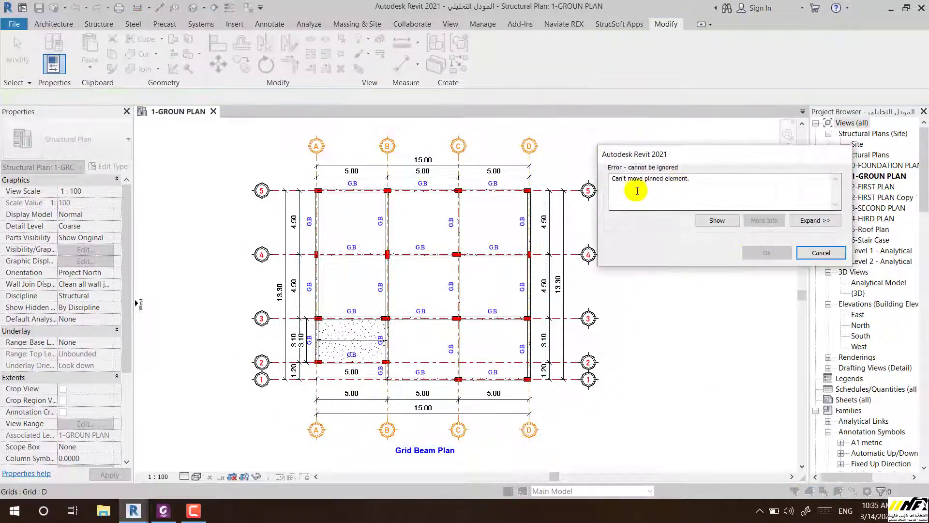
pyautogui.click(820, 253)
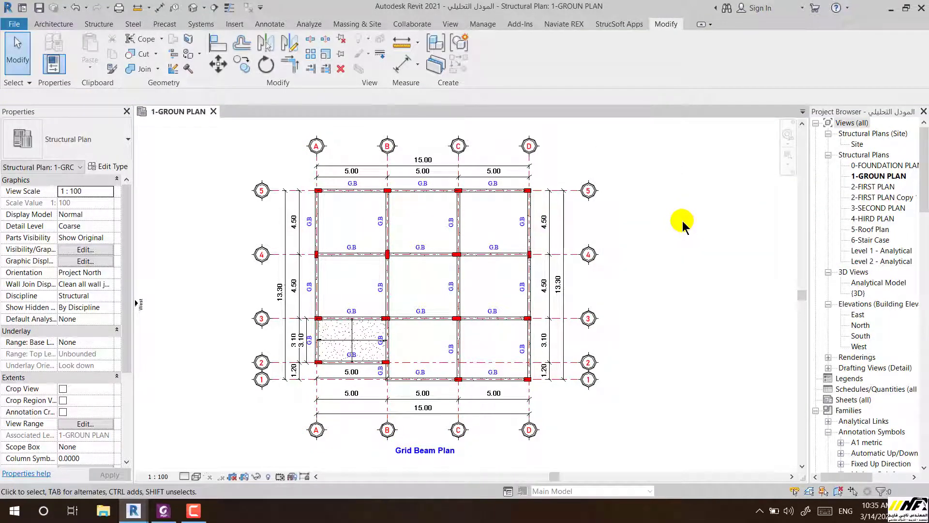
pyautogui.click(530, 157)
pyautogui.scroll(5, 555, 262)
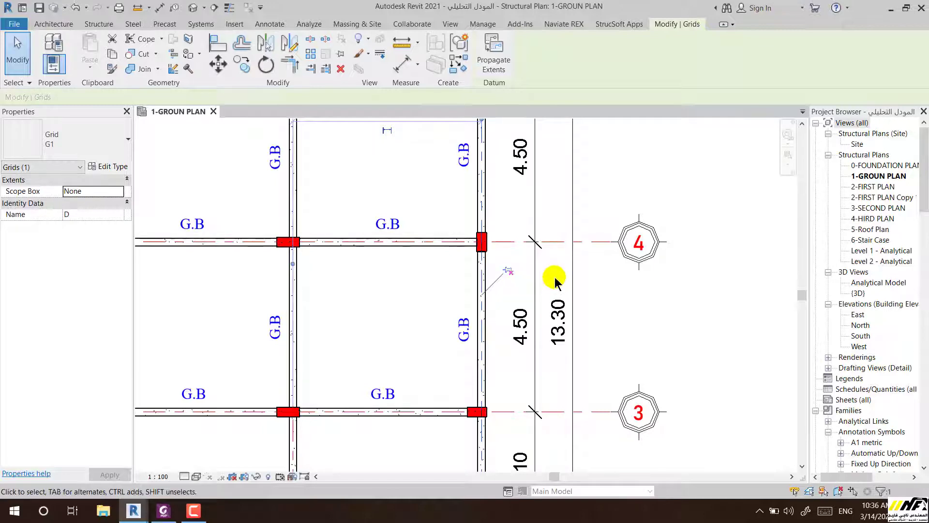
# Step: Reselect the plan, filter it to Grids only, and unpin all nine grids
pyautogui.click(556, 276)
pyautogui.scroll(-3, 557, 277)
pyautogui.scroll(2, 557, 276)
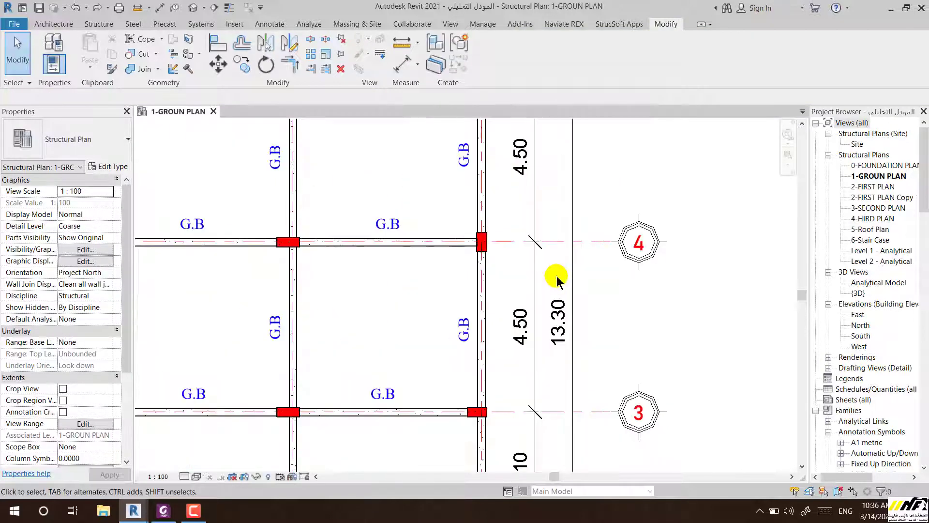
pyautogui.scroll(-2, 555, 271)
pyautogui.scroll(-3, 561, 269)
pyautogui.moveTo(568, 171); pyautogui.dragTo(361, 414)
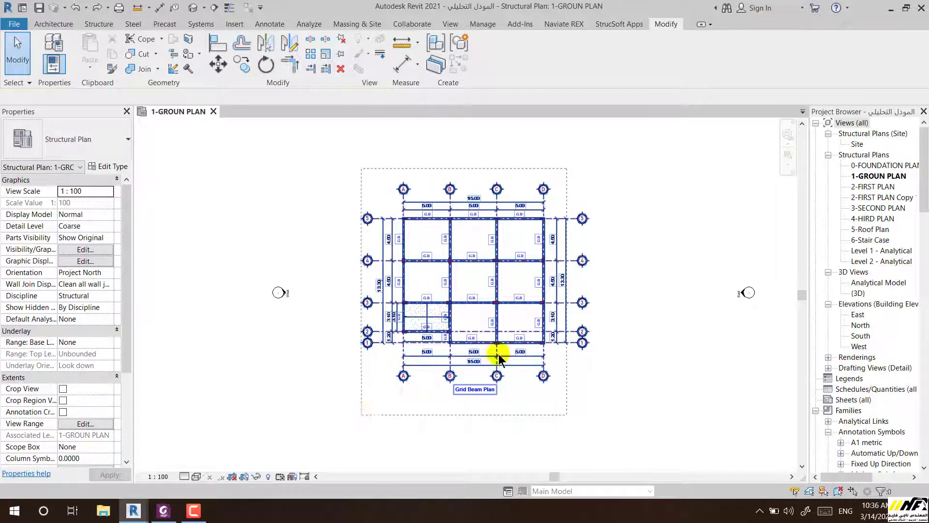
pyautogui.click(487, 53)
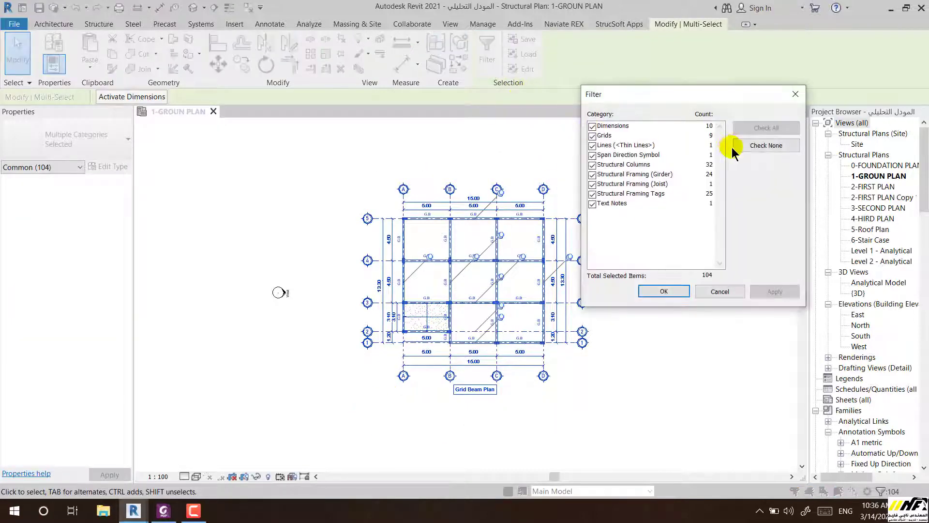
pyautogui.click(748, 146)
pyautogui.click(591, 136)
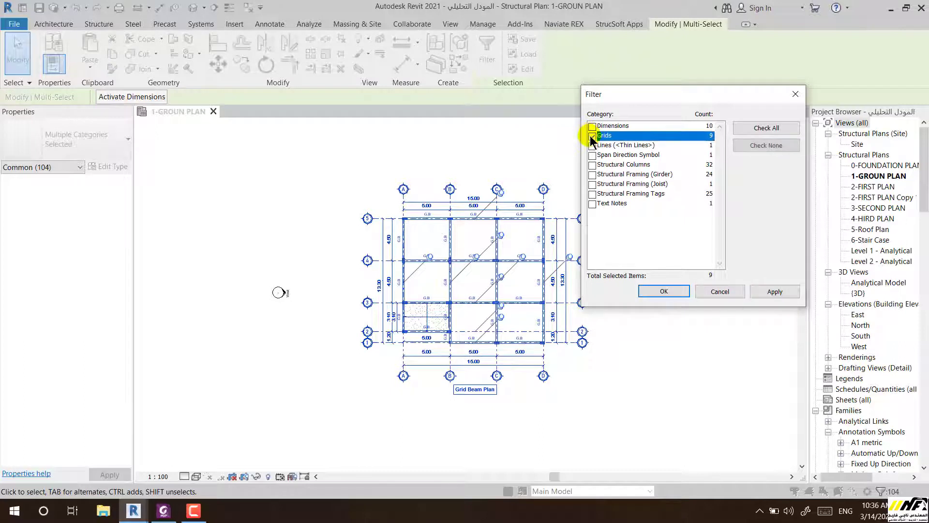
pyautogui.click(660, 292)
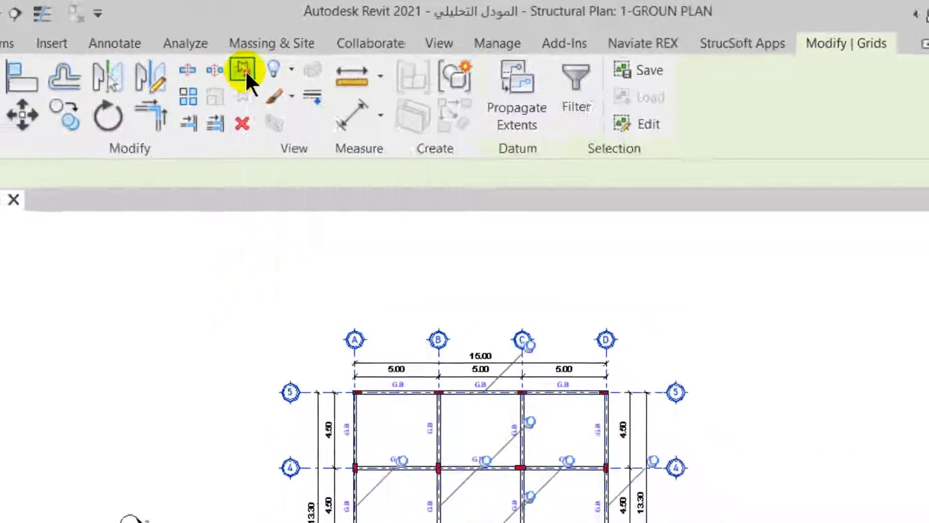
pyautogui.click(246, 70)
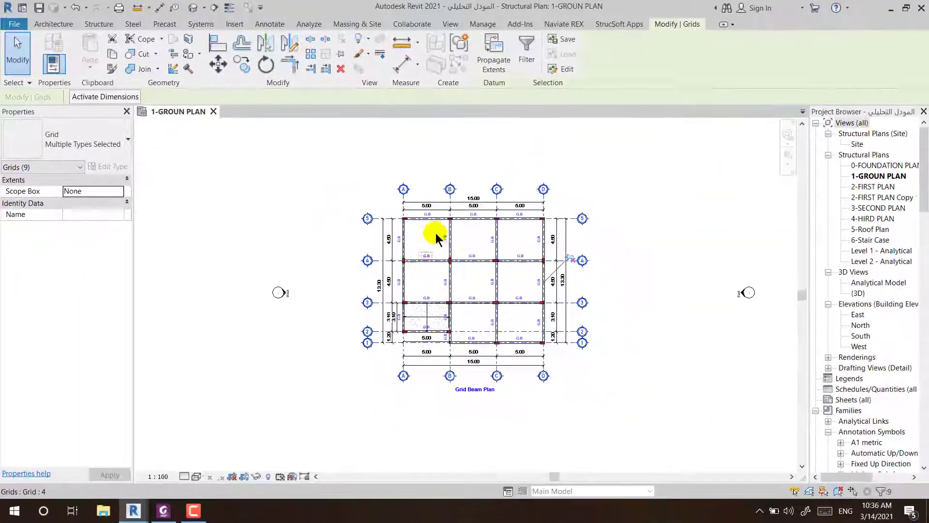